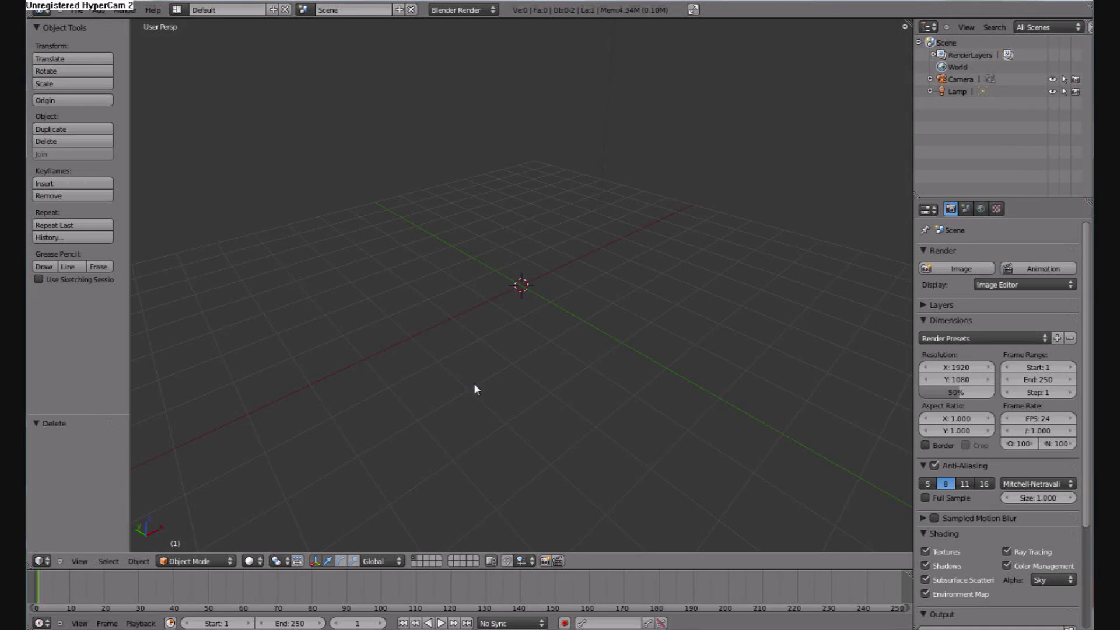
Turn the Outliner area into an enlarged UV/Image Editor, and swap the 3D view's tool shelf for its properties sidebar
click(929, 28)
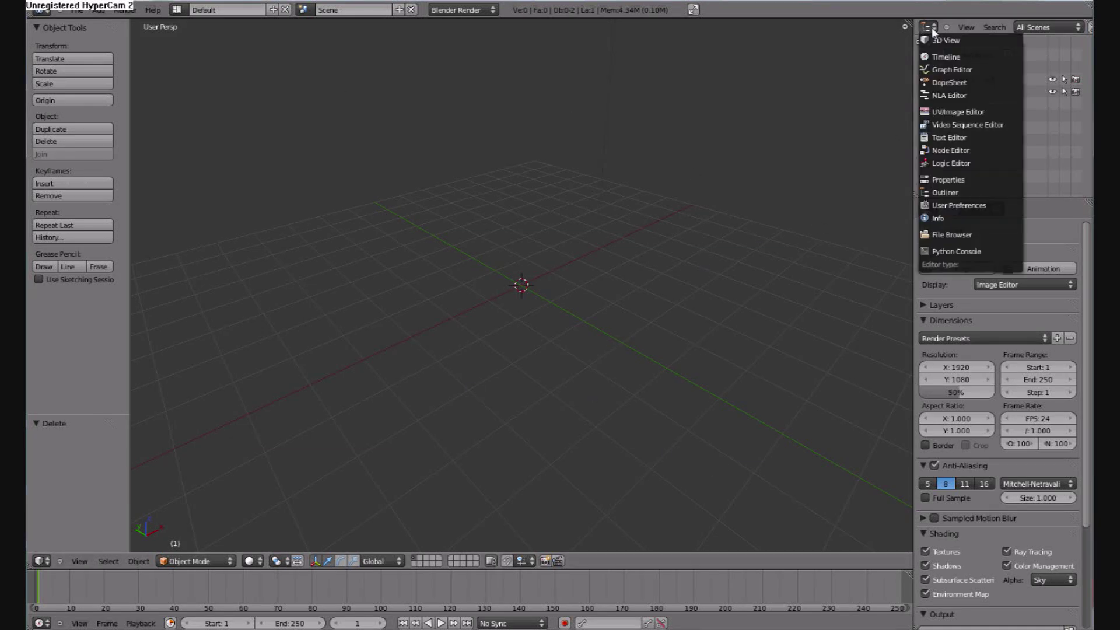
click(940, 112)
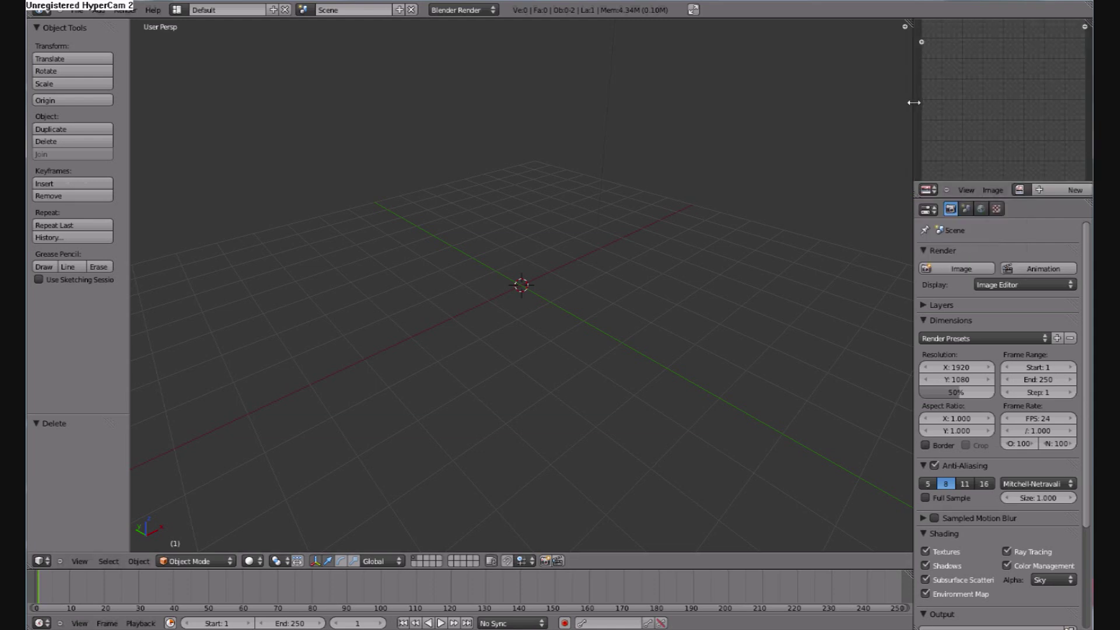
drag(914, 109, 846, 111)
drag(949, 200, 950, 254)
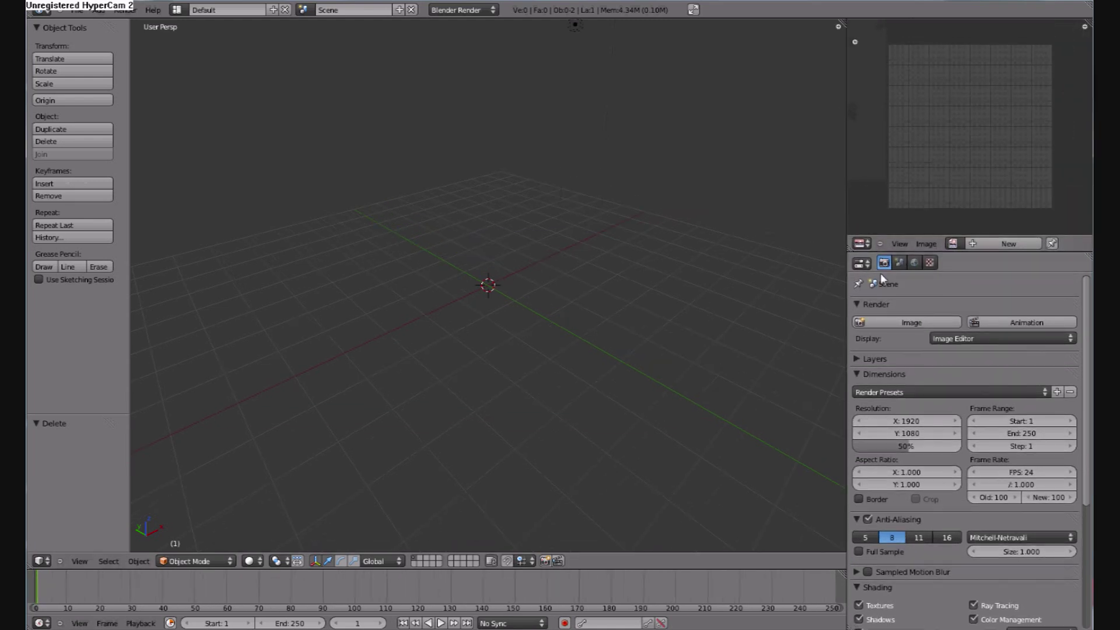
key(n)
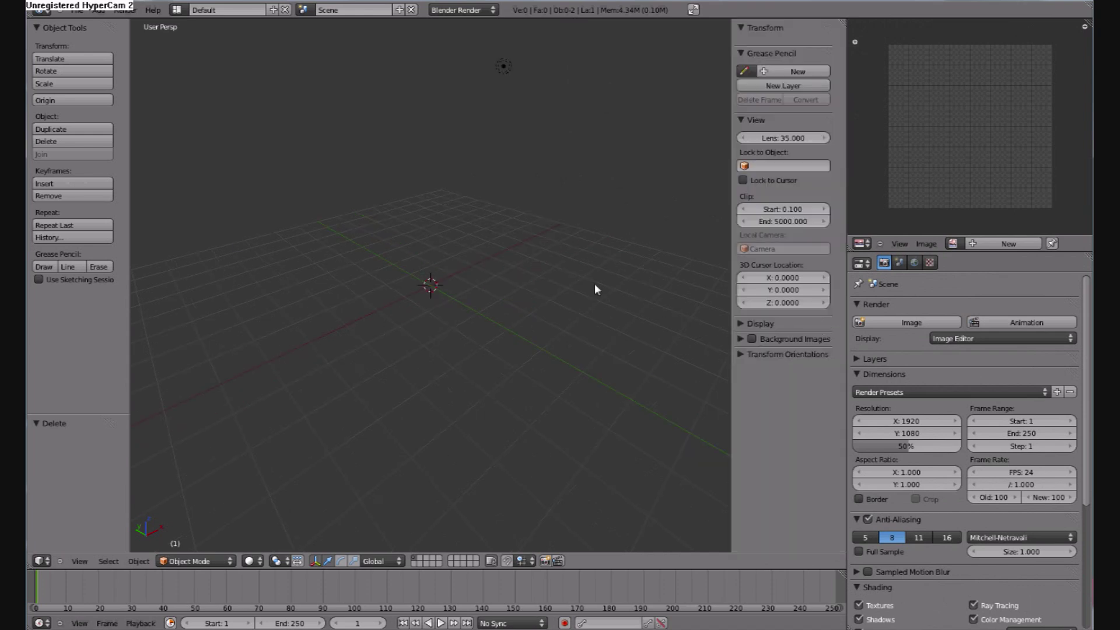
drag(128, 240, 35, 240)
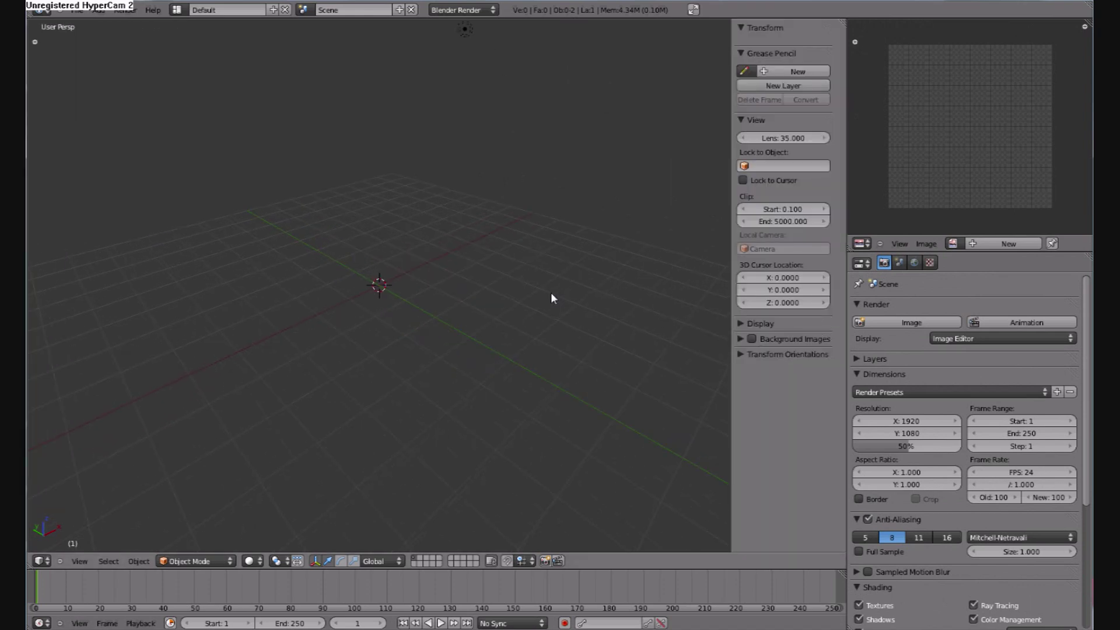
Load the reference picture a_wolf_02.jpg from the file explorer window into the image editor
key(alt+Tab)
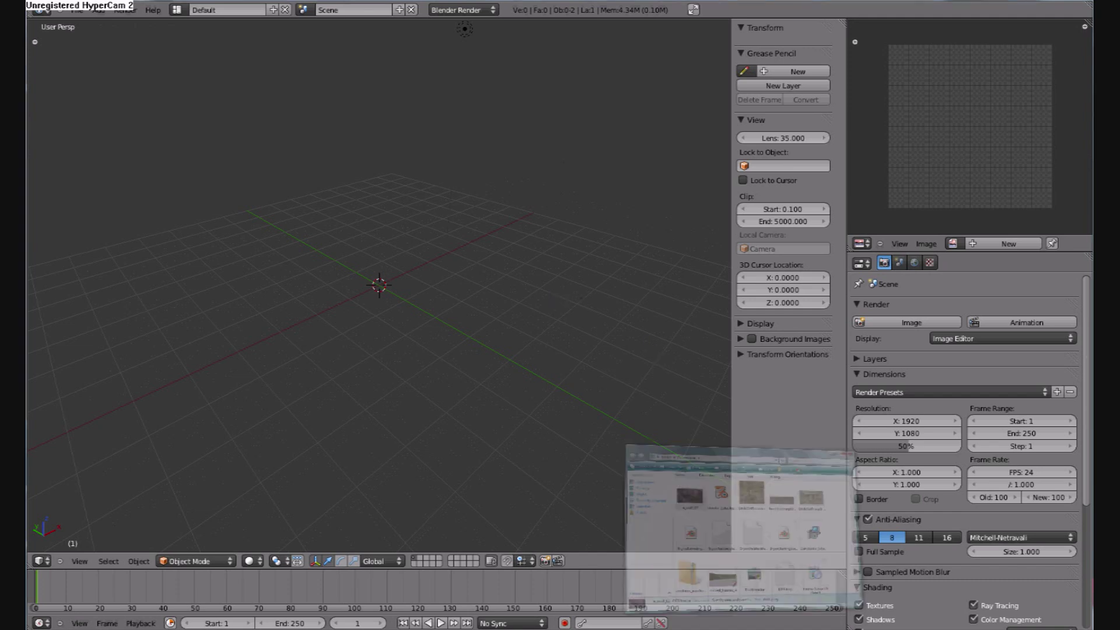
drag(613, 350, 1002, 143)
click(934, 203)
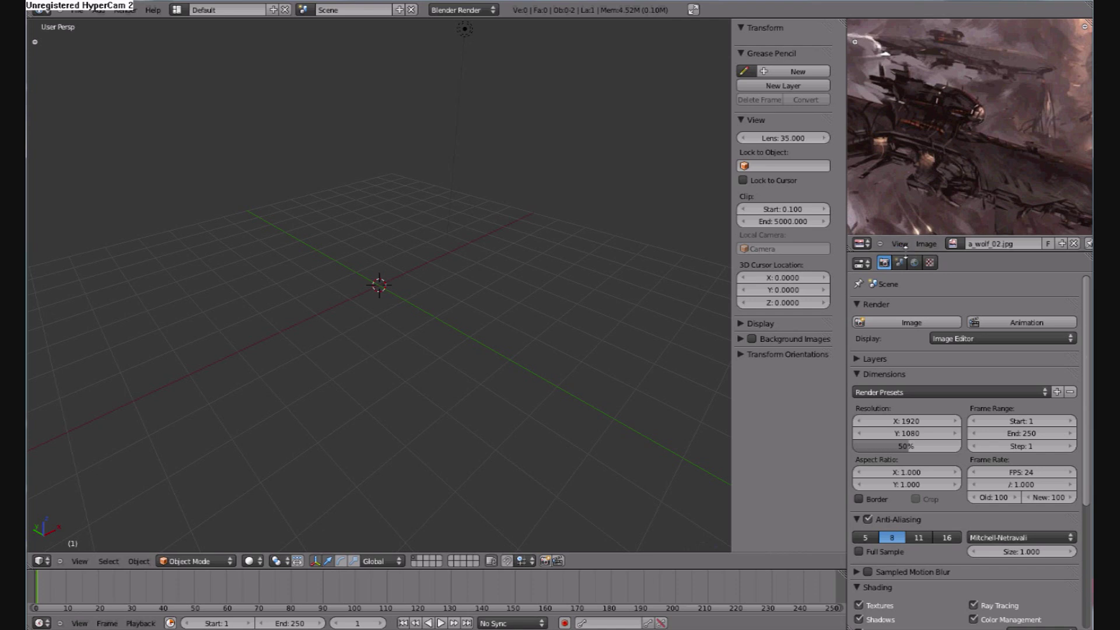
Enlarge the image editor area and frame the ship's front hull in the reference picture
drag(906, 251, 906, 297)
drag(846, 240, 823, 238)
scroll(937, 222, down, 2)
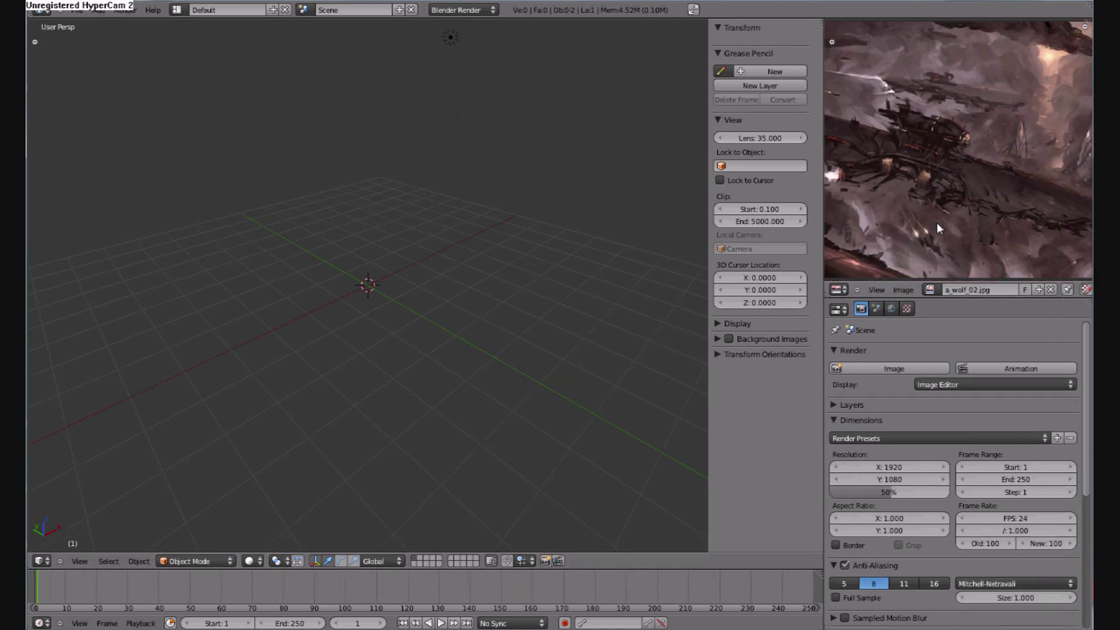
middle_drag(933, 201, 896, 157)
scroll(939, 222, up, 1)
scroll(944, 174, up, 1)
middle_drag(1007, 190, 973, 191)
Add a plane mesh to the scene
click(99, 10)
mouse_move(118, 25)
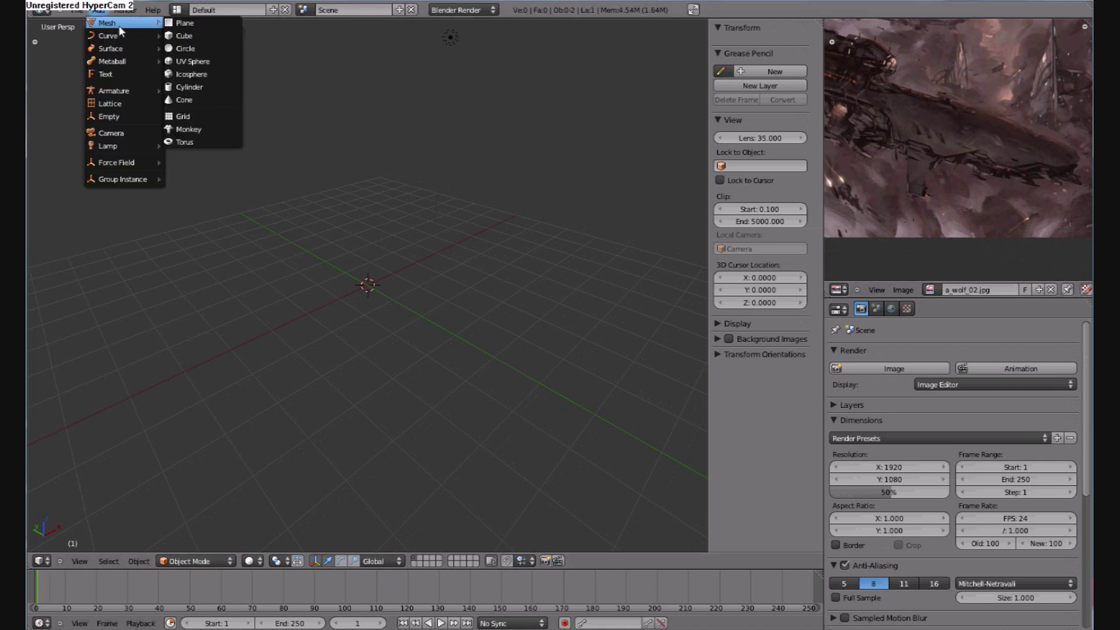
click(184, 23)
scroll(406, 330, up, 5)
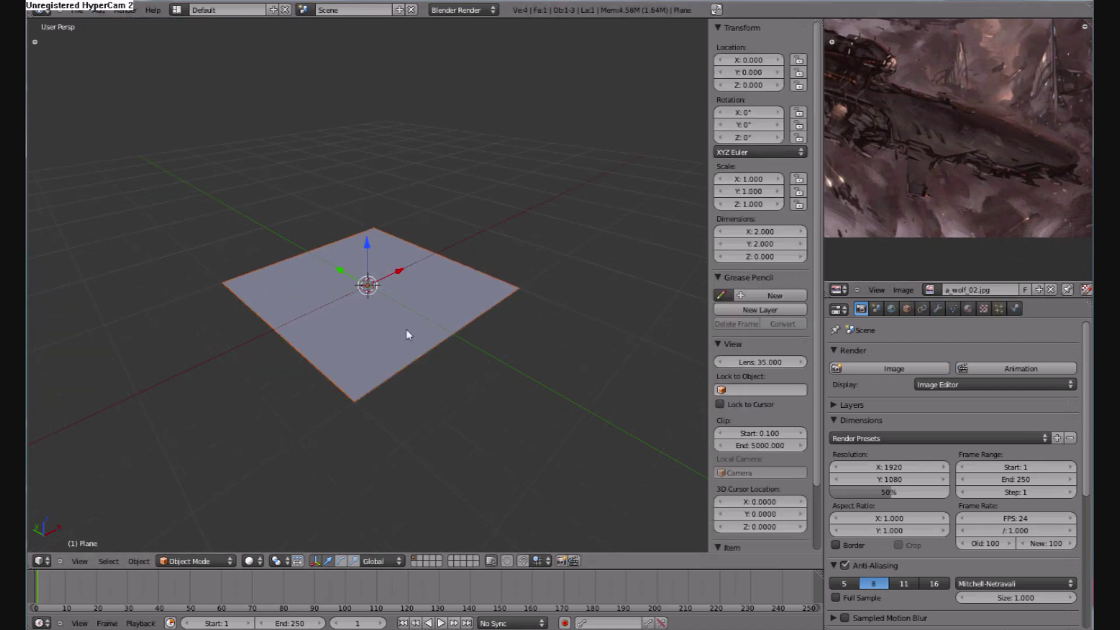
Put the plane in Edit Mode and add one centred loop cut running along the Y axis
scroll(406, 334, up, 2)
click(197, 562)
click(192, 542)
key(ctrl+r)
click(488, 370)
click(488, 370)
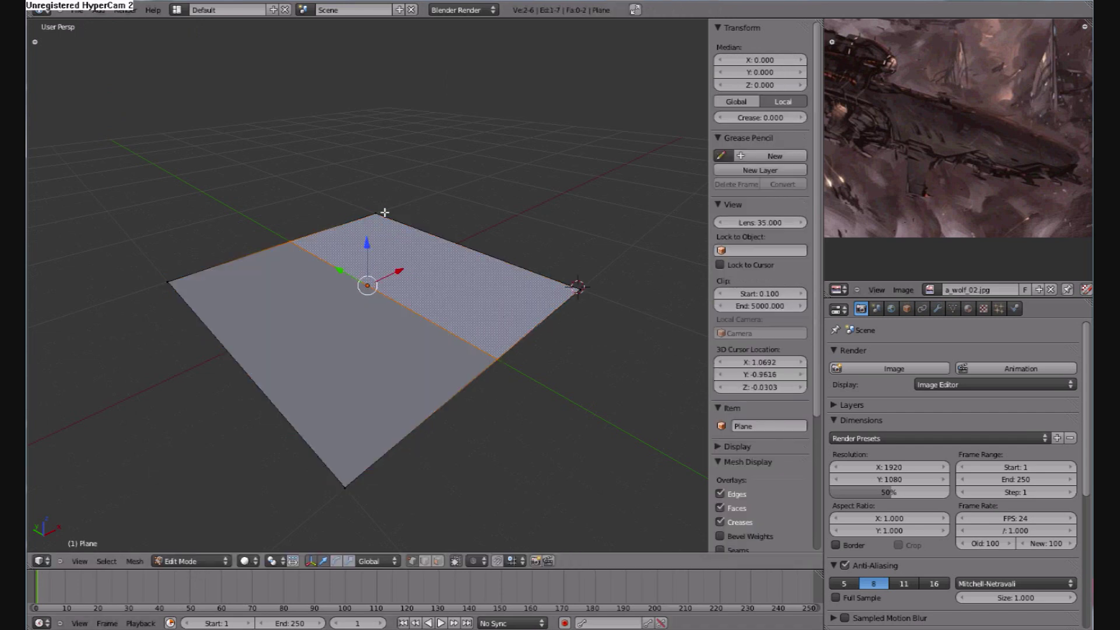
Delete the two corner vertices on the plane's positive X side, keeping only the negative X half
click(362, 213)
click(378, 213)
key(a)
click(377, 214)
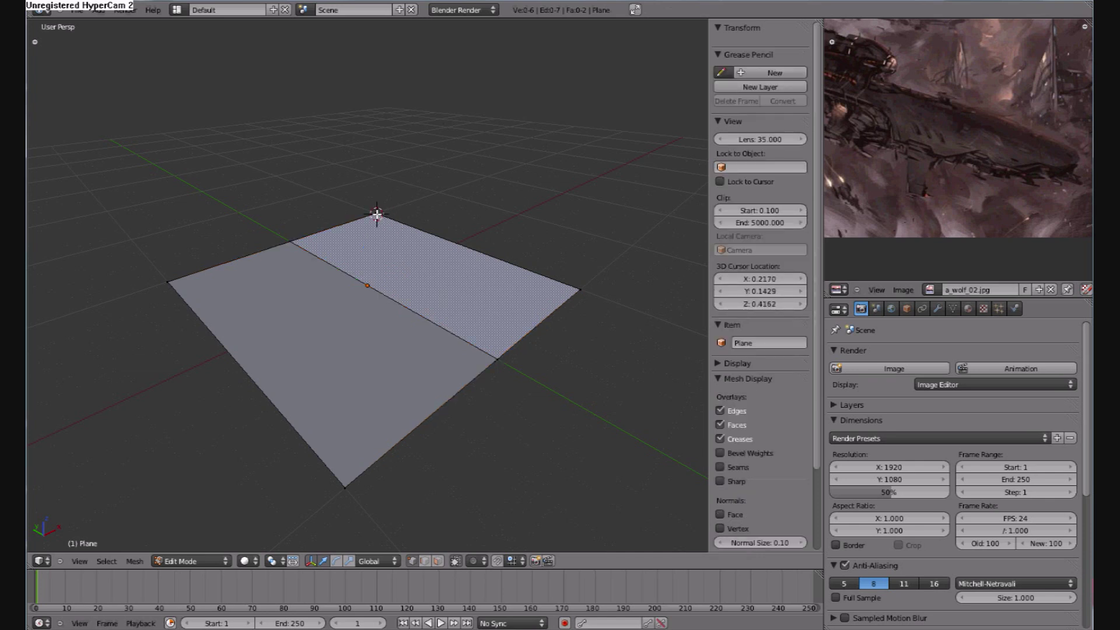
right_click(566, 279)
right_click(379, 215)
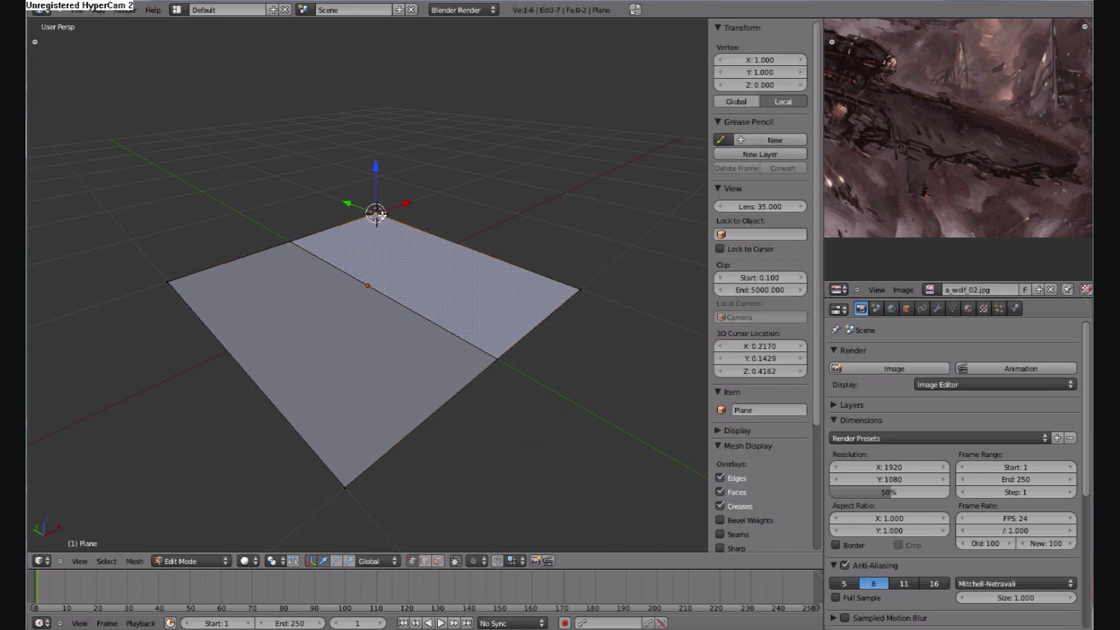
shift+right_click(578, 292)
click(390, 214)
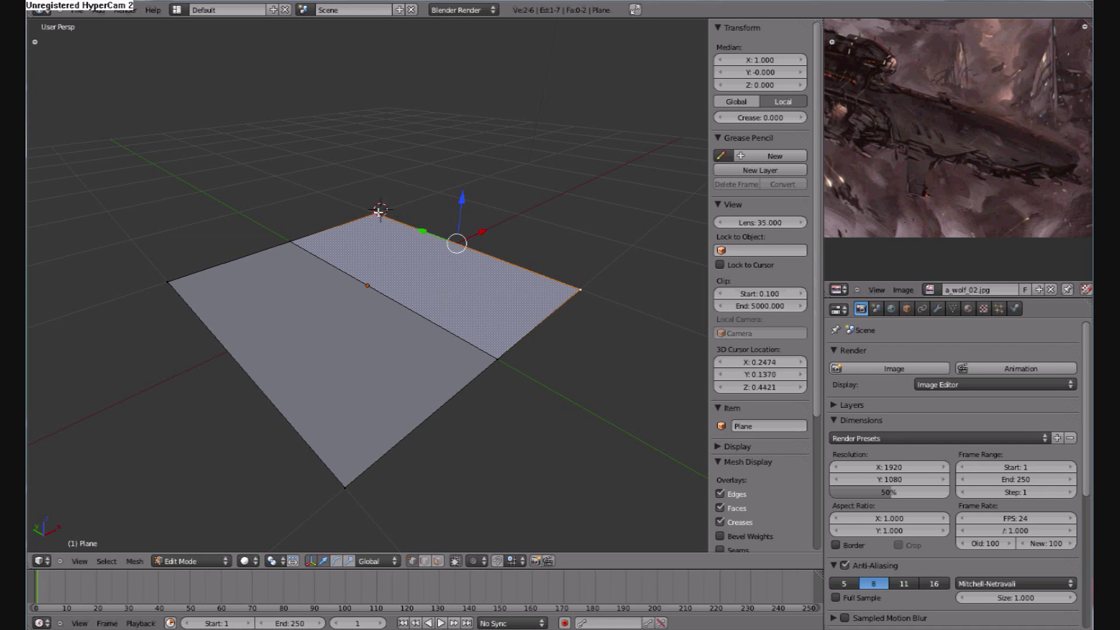
click(370, 221)
right_click(581, 289)
click(514, 301)
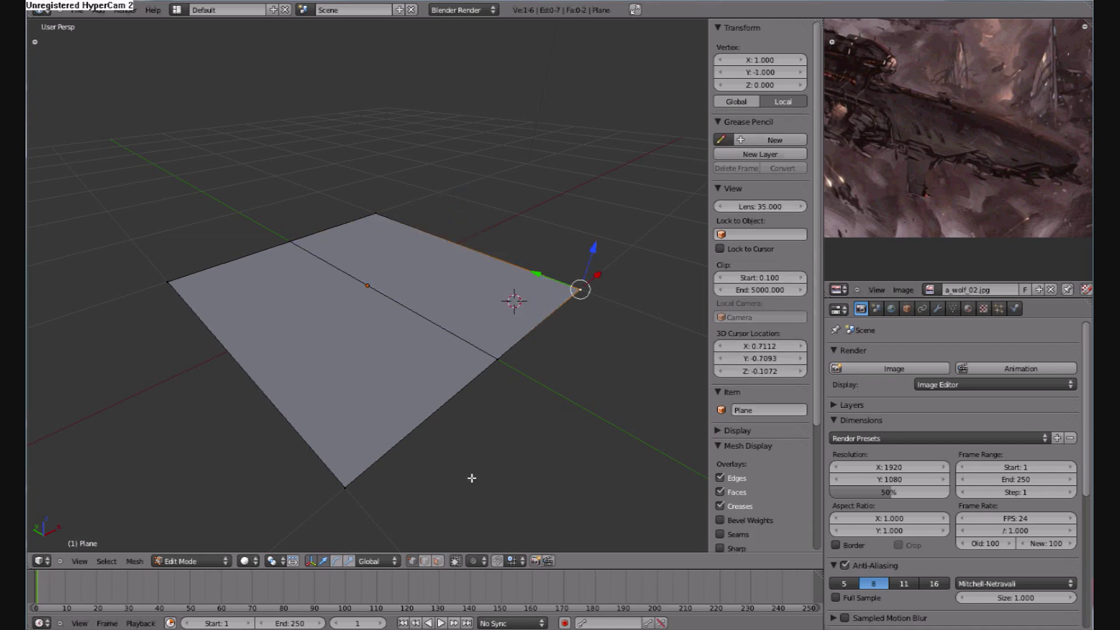
click(589, 291)
right_click(378, 216)
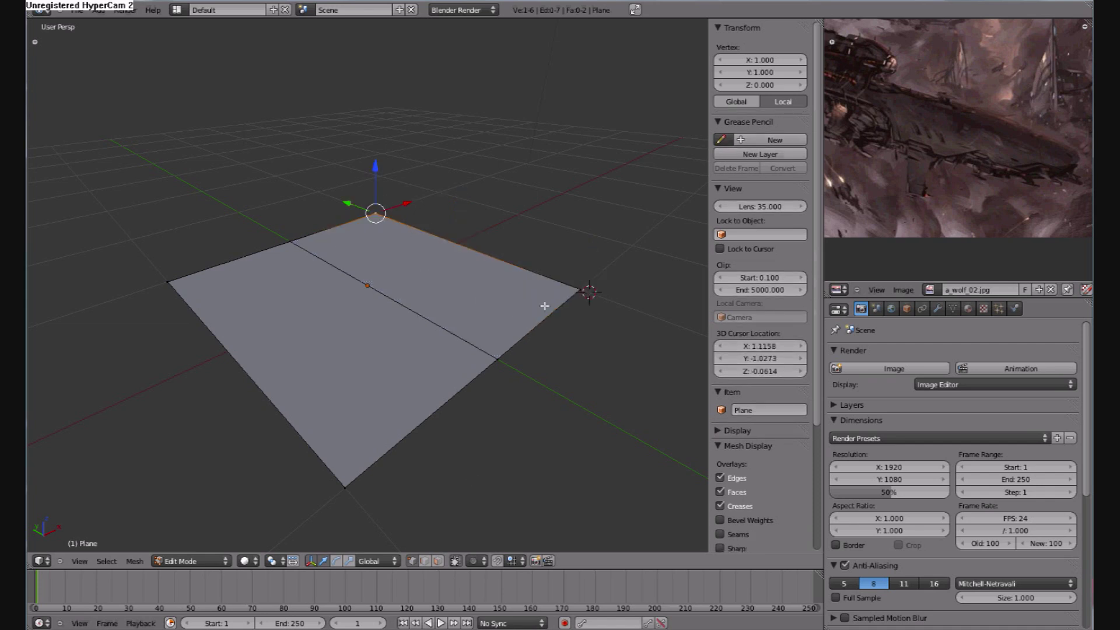
right_click(580, 290)
shift+right_click(373, 209)
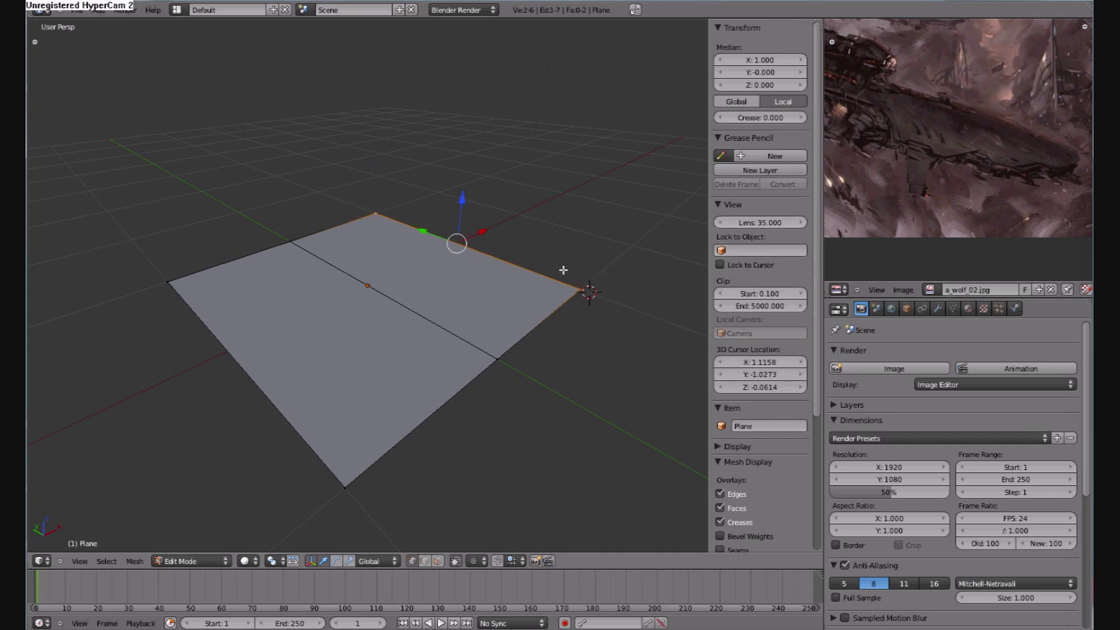
key(x)
click(562, 269)
Select the whole remaining half of the plane and add a Mirror modifier to it
middle_drag(520, 292, 446, 375)
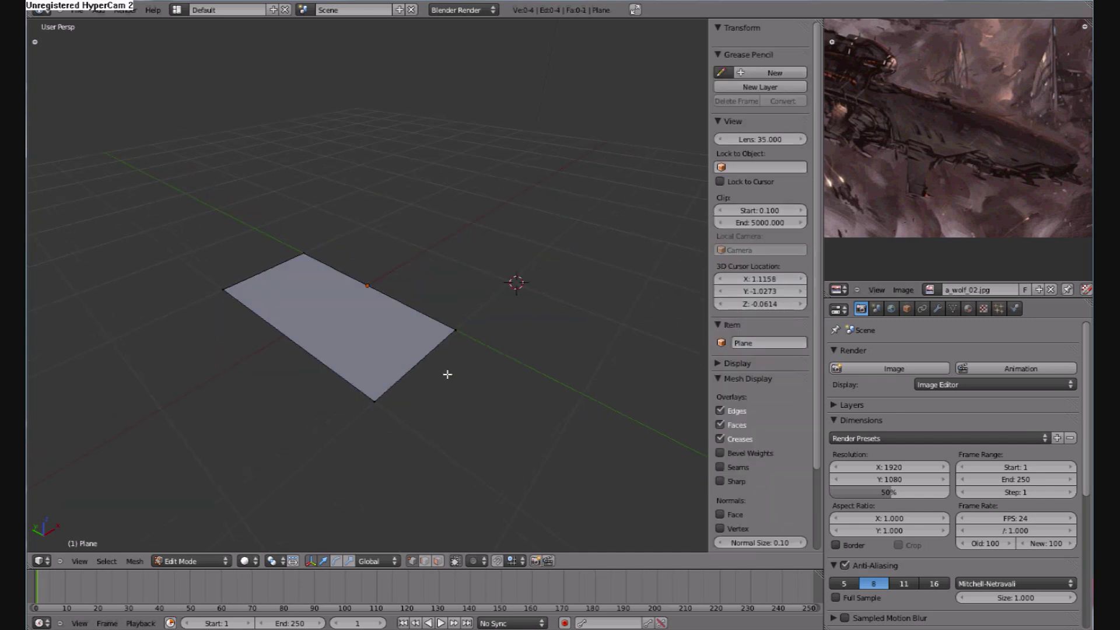
key(a)
click(937, 309)
click(856, 370)
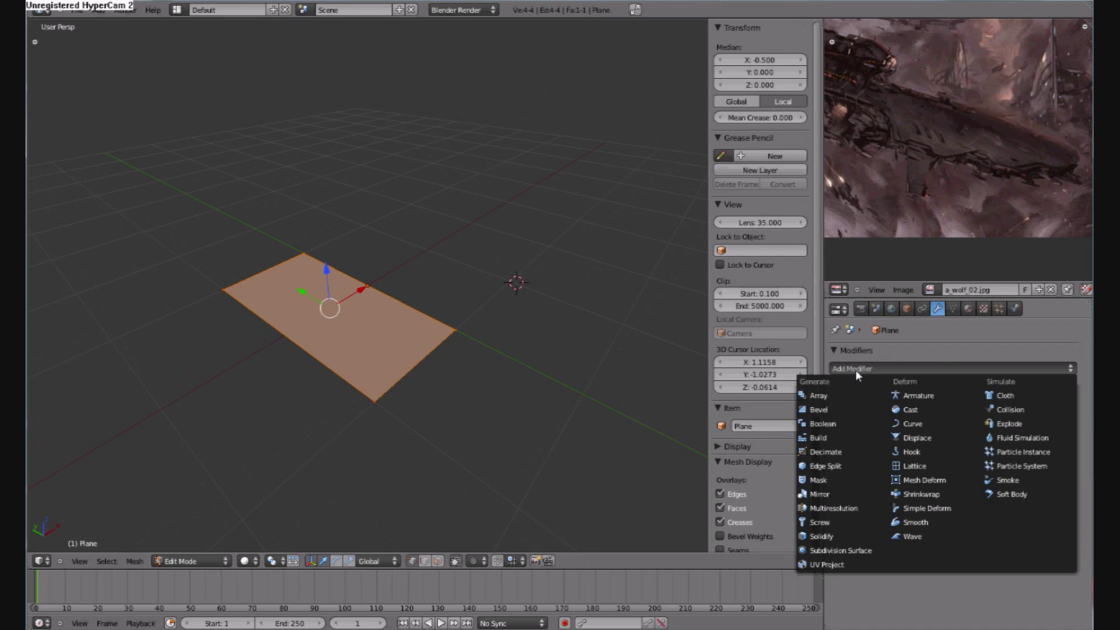
click(828, 494)
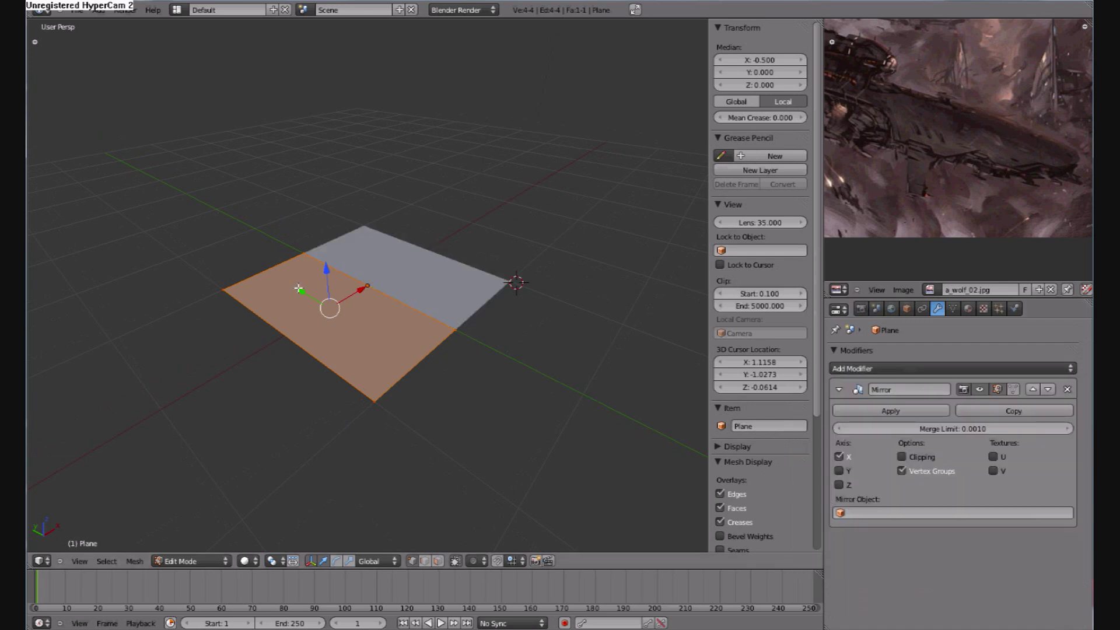
Delete the half plane's two vertices at its positive Y end, keeping only the edge at the negative Y end
click(221, 288)
right_click(221, 288)
key(x)
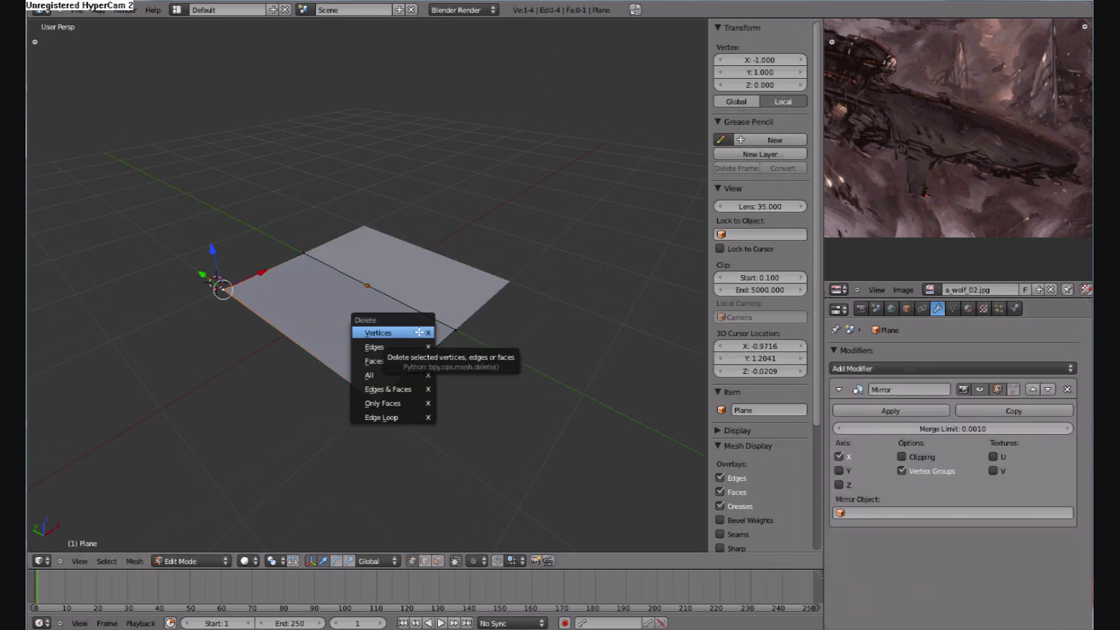
click(419, 331)
scroll(420, 338, up, 1)
right_click(395, 406)
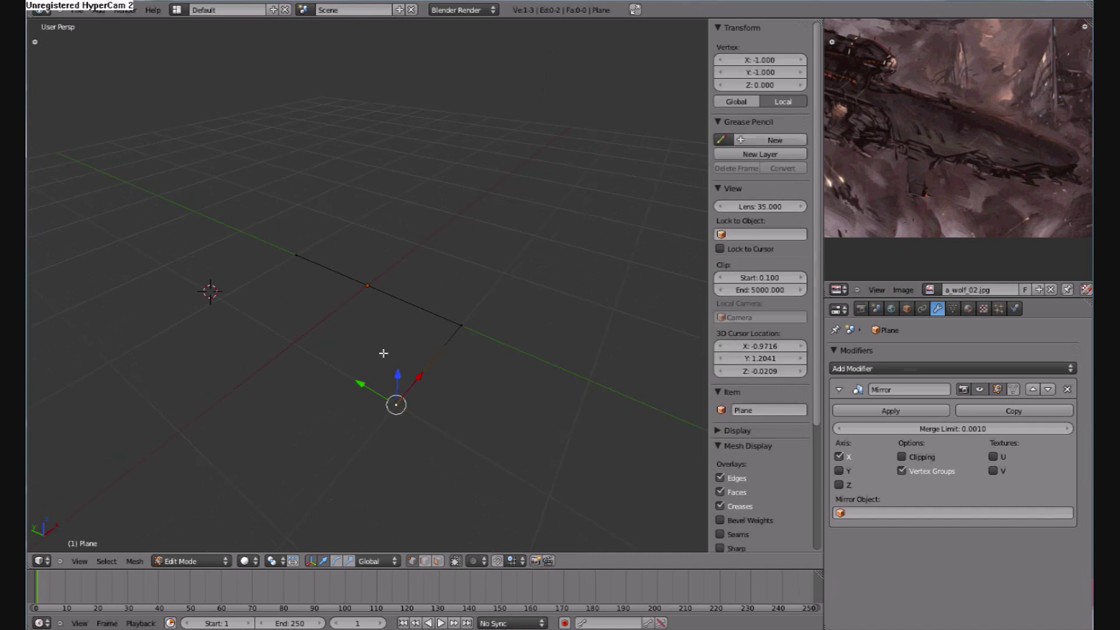
right_click(298, 257)
key(x)
click(531, 345)
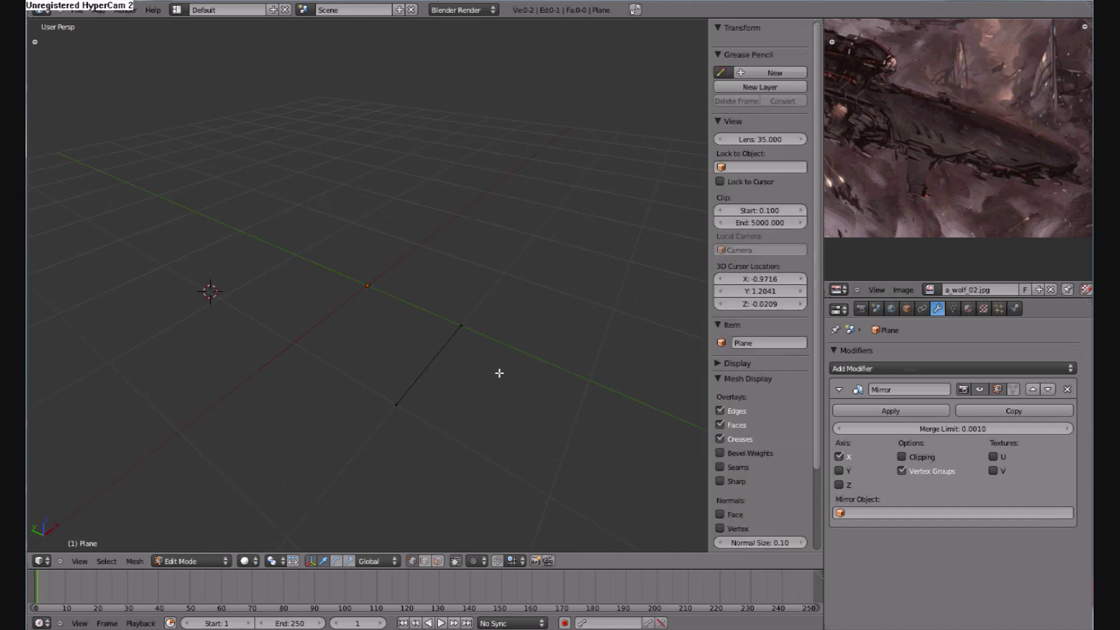
Compare the remaining edge's two vertices in the top view and select the outer one away from the mirror axis
right_click(458, 394)
middle_drag(475, 413, 921, 226)
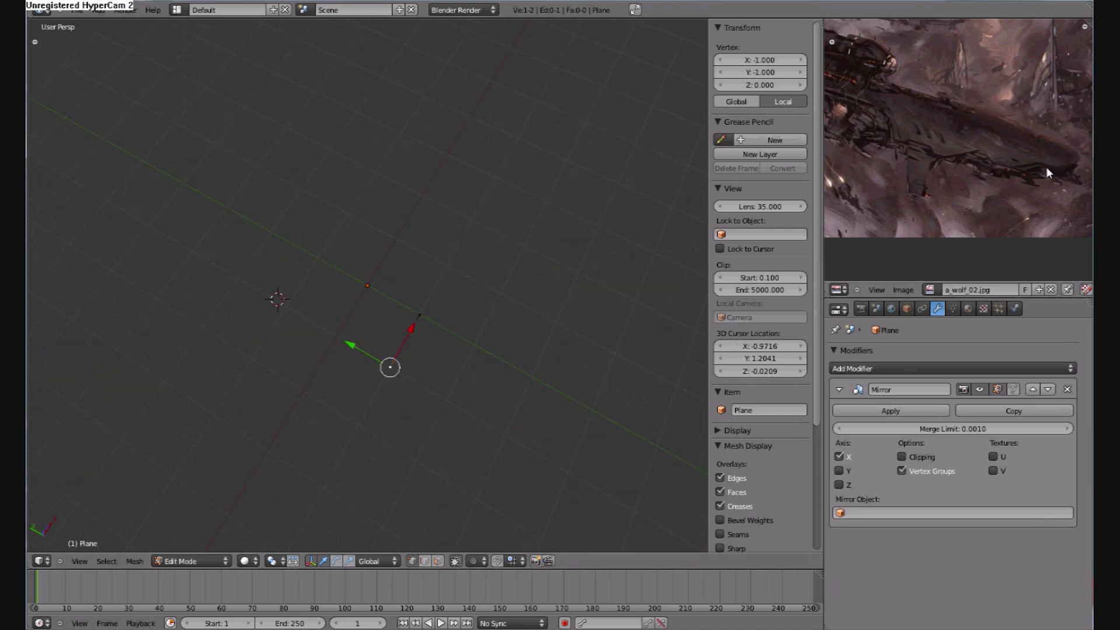
key(KP_7)
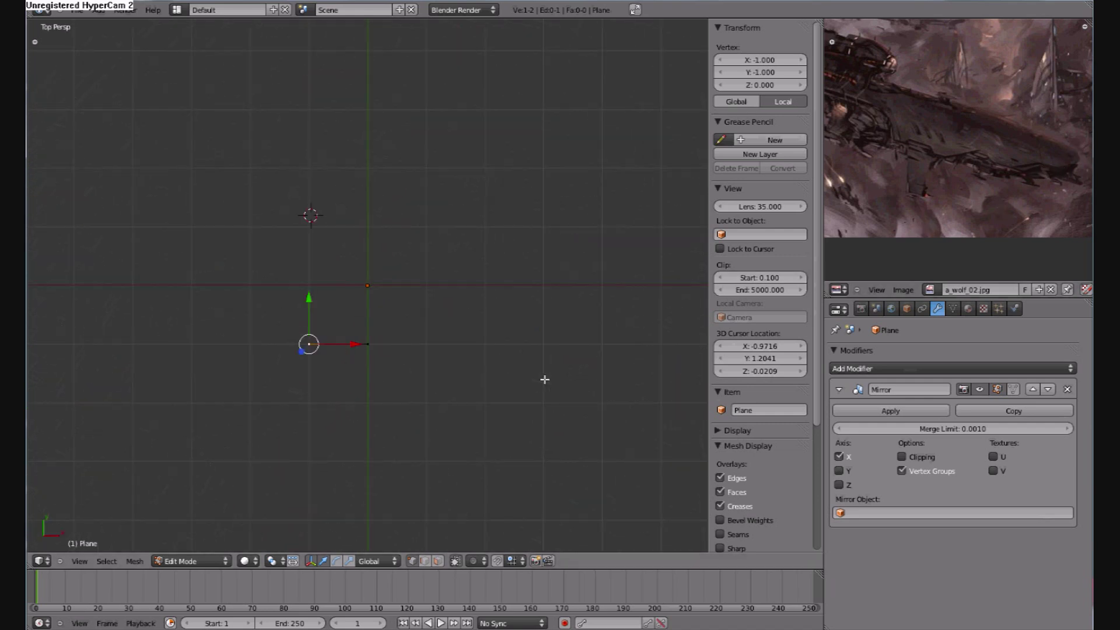
click(363, 340)
right_click(373, 348)
shift+middle_drag(404, 401, 418, 310)
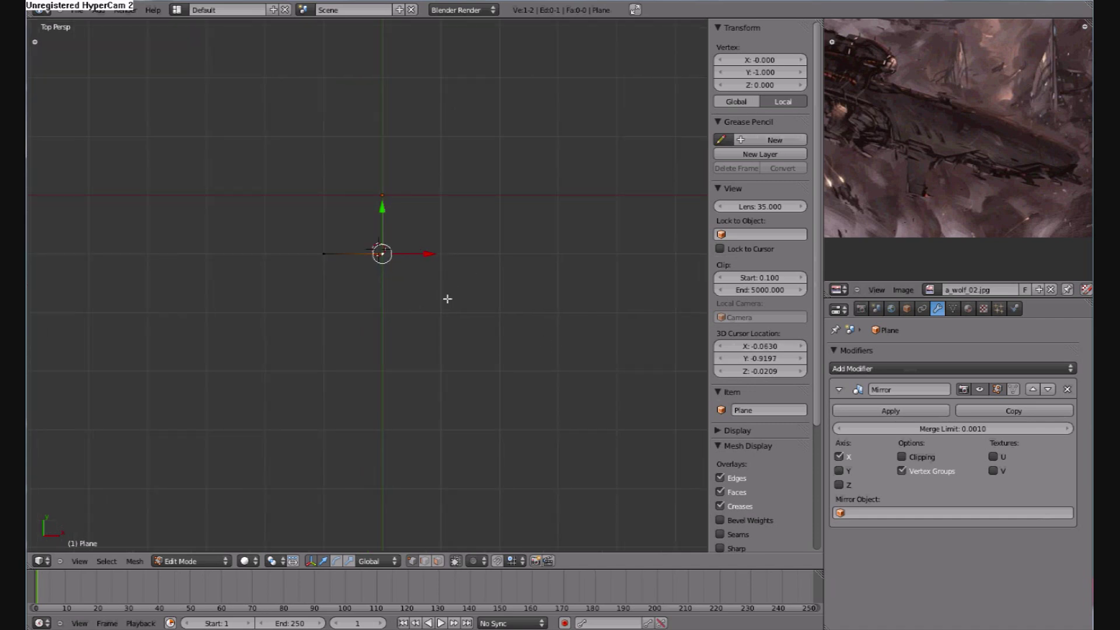
right_click(326, 256)
middle_drag(529, 442, 621, 287)
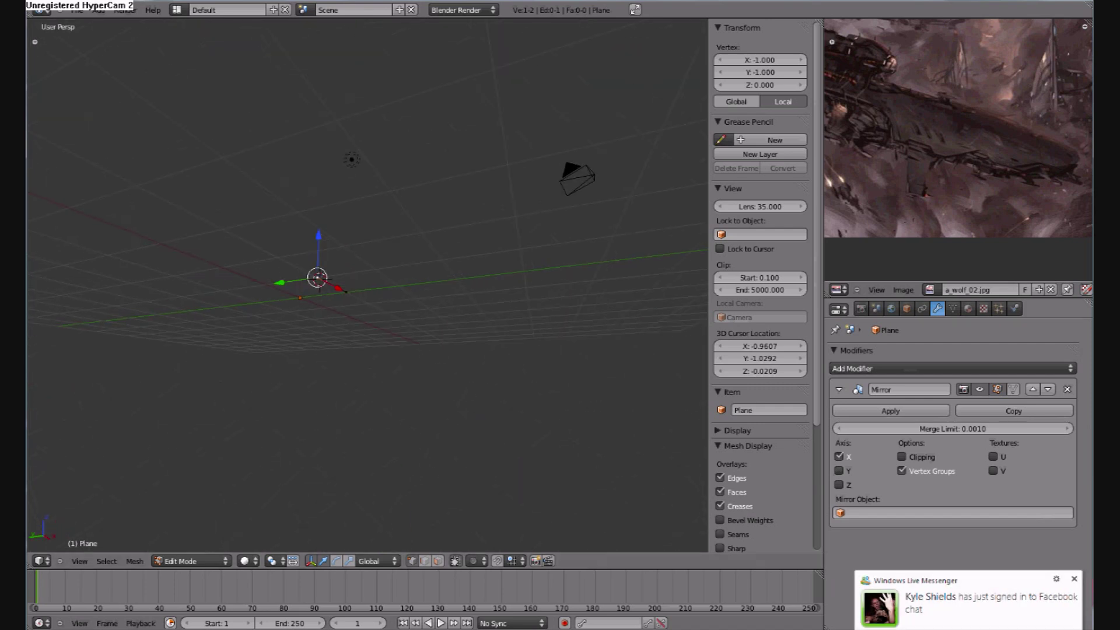
Dismiss the messenger notification and enable Clipping on the Mirror modifier
click(1064, 582)
middle_drag(365, 422, 550, 410)
scroll(533, 410, up, 1)
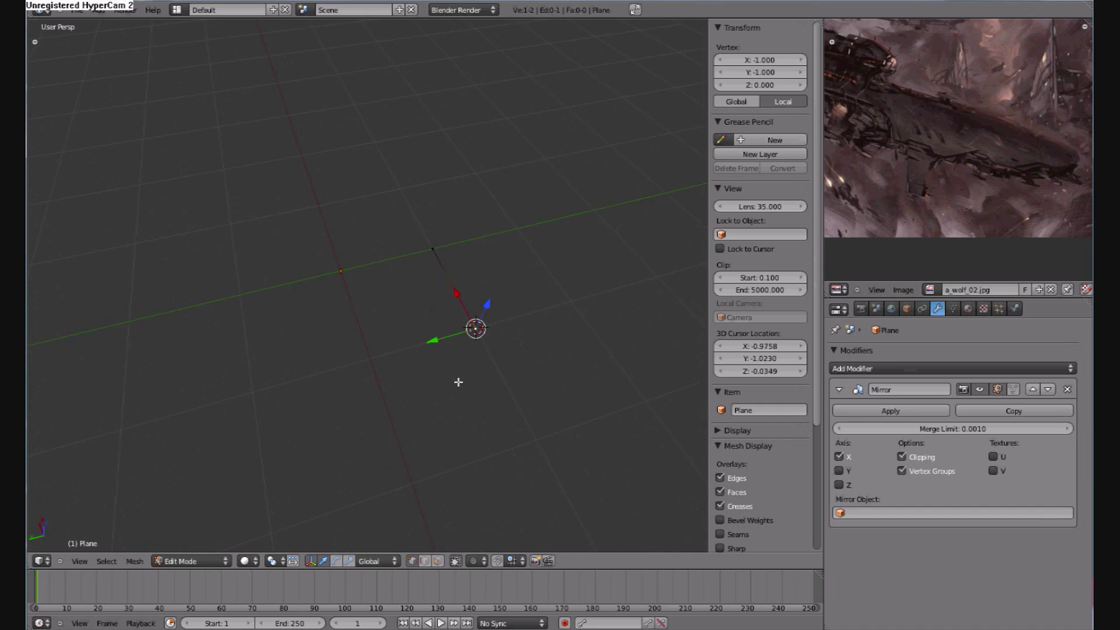
Move the edge's outer vertex about 0.25 along the Y axis
key(g)
key(y)
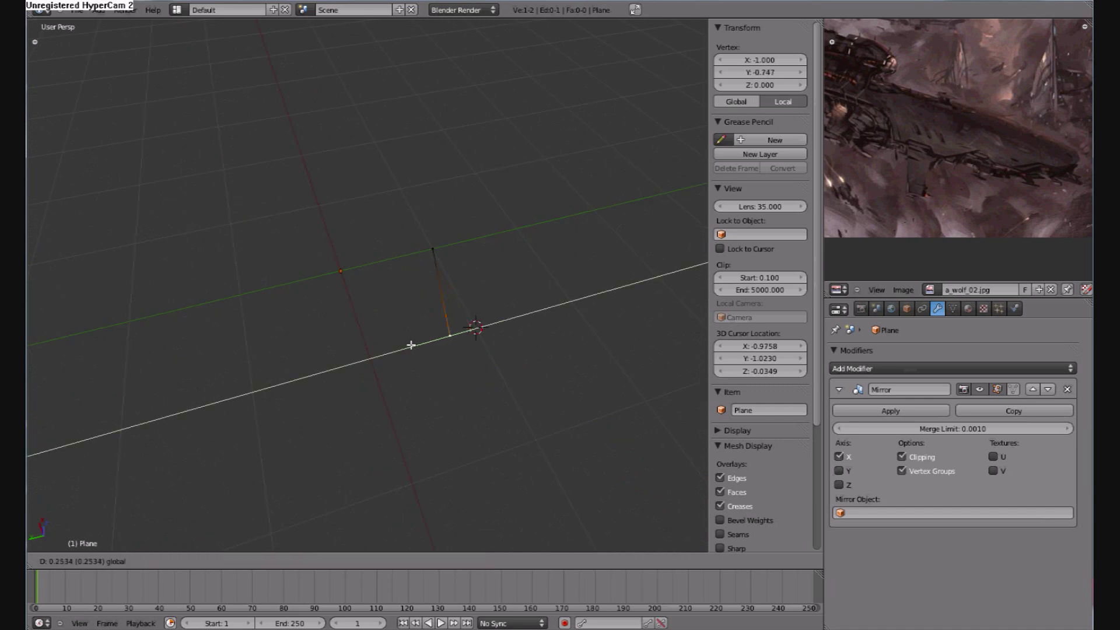
click(412, 345)
Extrude the outer vertex along the X axis to about X -1.67
middle_drag(411, 345, 435, 402)
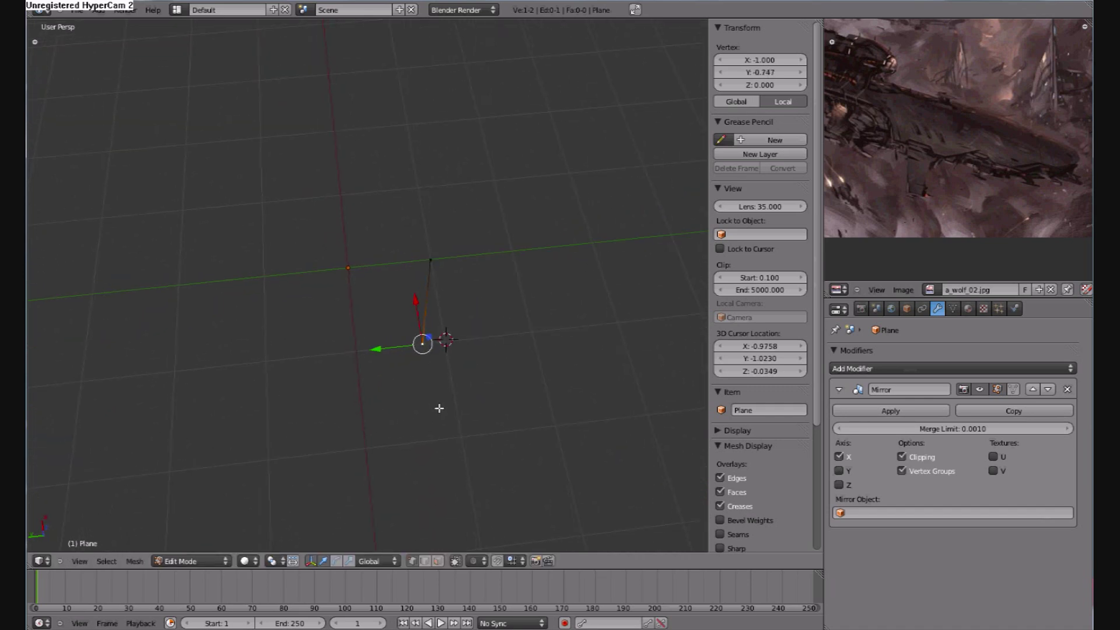
key(e)
key(x)
click(451, 471)
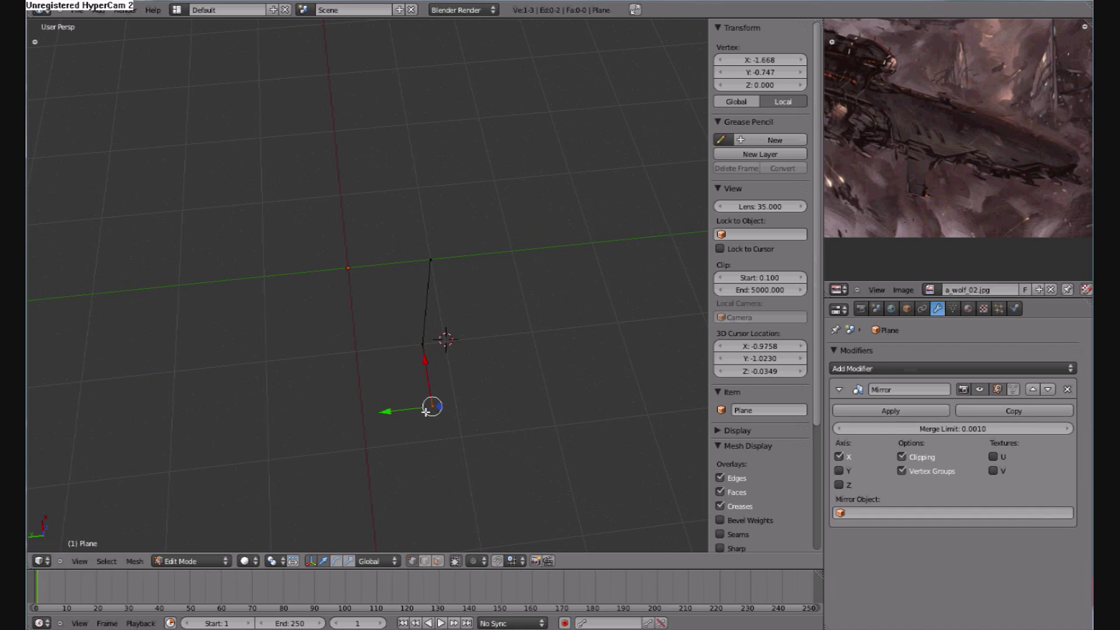
key(g)
right_click(358, 422)
Move the new end vertex along Y in the positive direction and extrude one more outline vertex from it
middle_drag(445, 455, 569, 430)
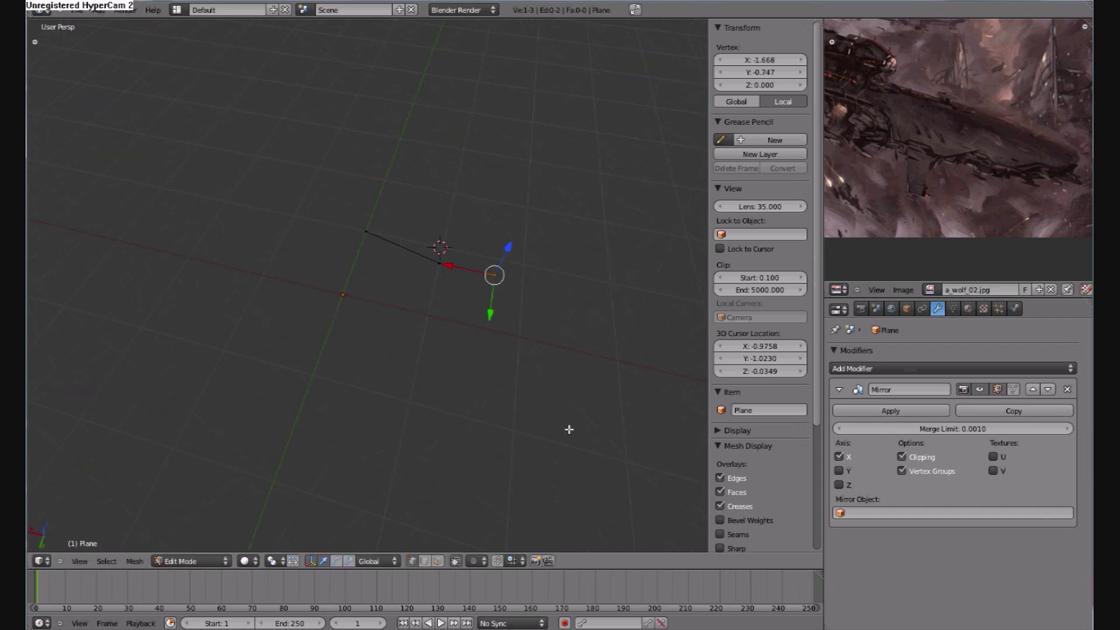
key(g)
key(y)
click(474, 360)
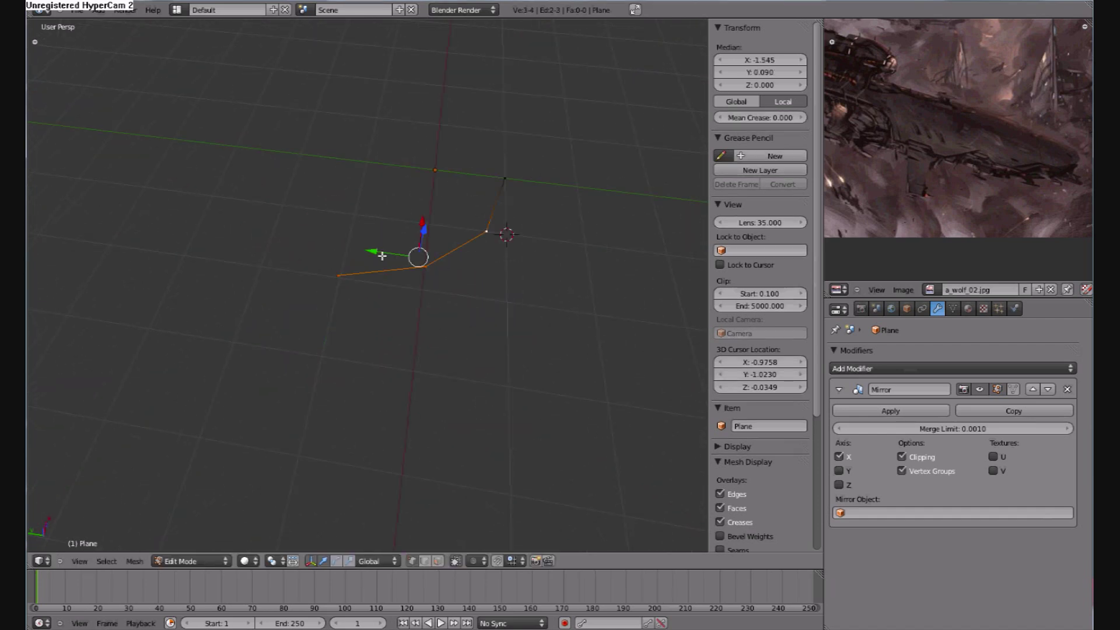
Try to shift the outline's three selected outer vertices, and undo the change
drag(380, 255, 351, 281)
key(ctrl+z)
Try to move the outline's centre-line vertex along the Y axis
shift+right_click(349, 290)
right_click(343, 300)
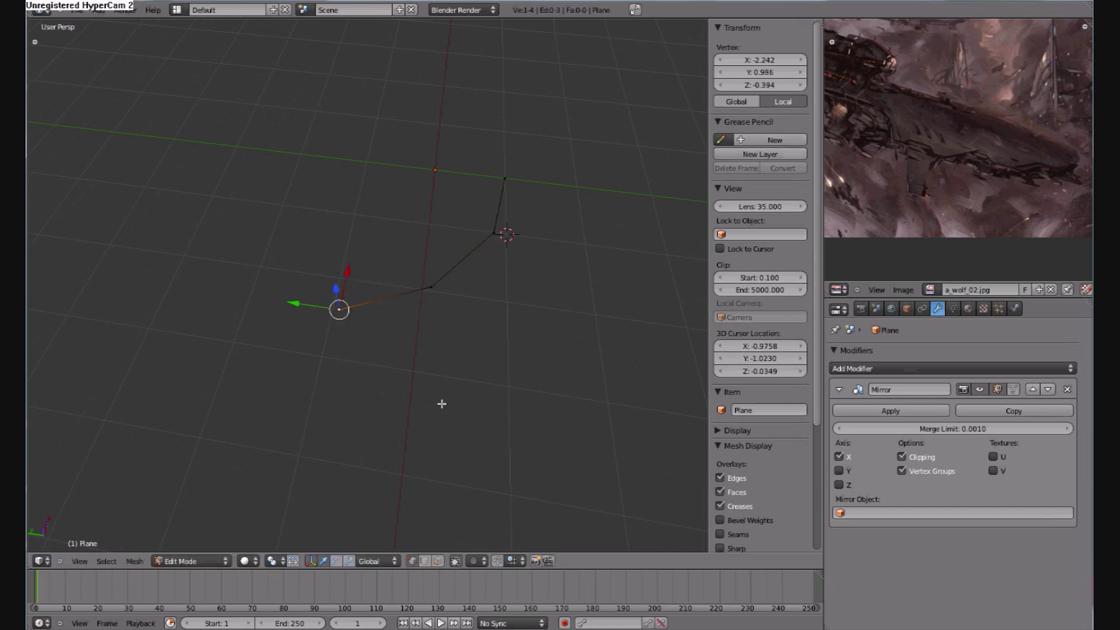
middle_drag(441, 404, 480, 240)
right_click(455, 198)
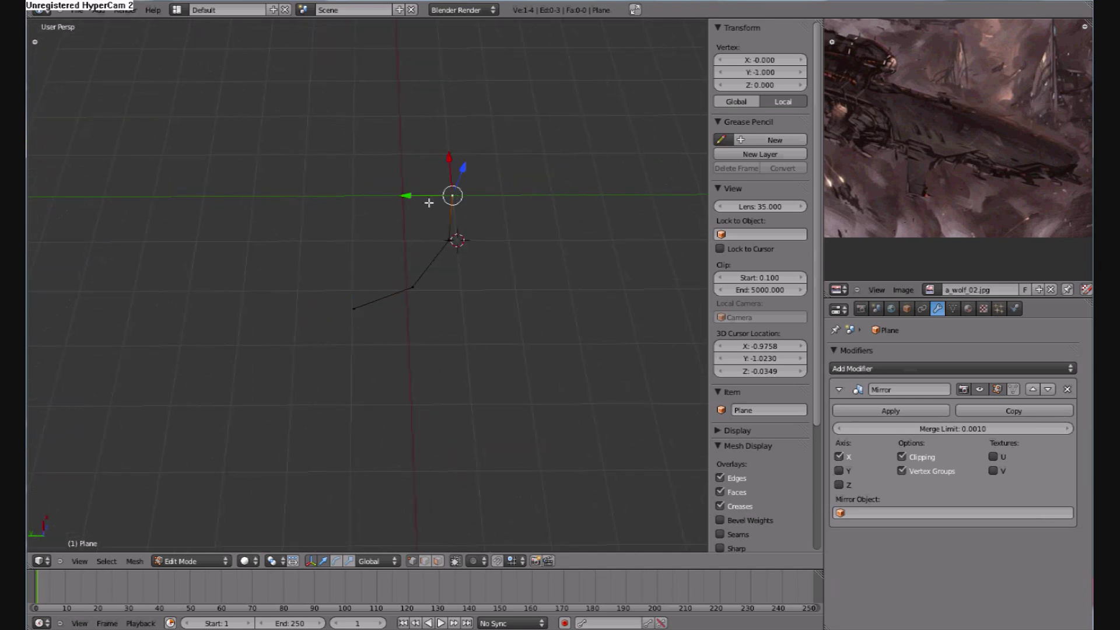
key(g)
key(y)
click(419, 198)
Extrude the outline's outer end vertex along Y to about Y 2.08 and nudge the new vertex outward along X
right_click(361, 311)
shift+middle_drag(379, 363, 404, 352)
key(e)
key(y)
click(362, 378)
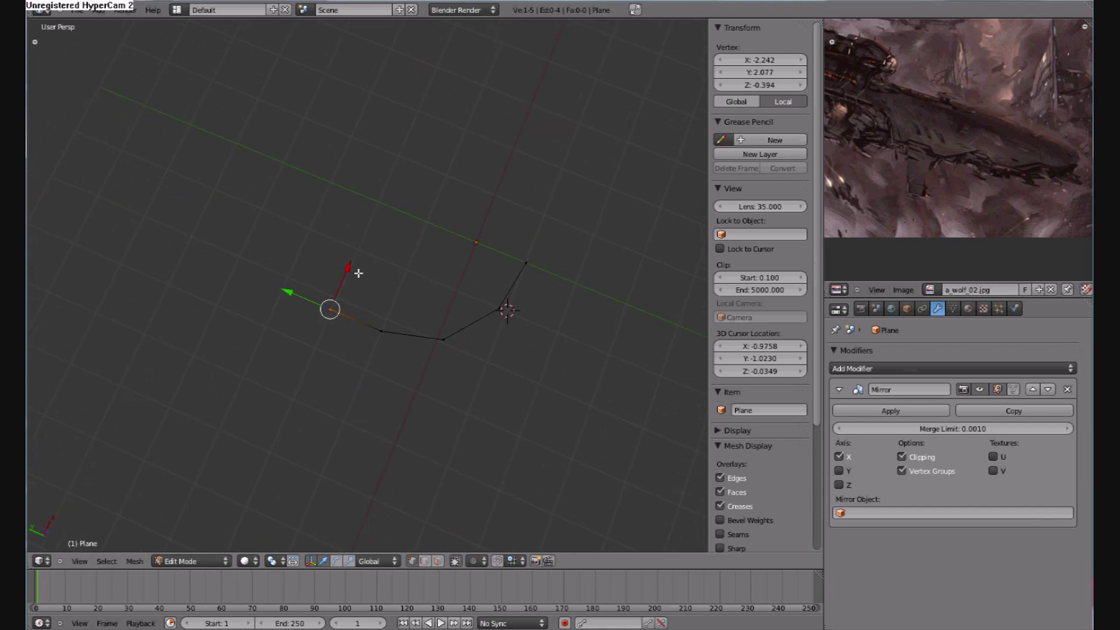
drag(345, 272, 341, 279)
Shift the outline's last two vertices outward in the negative X direction
middle_drag(473, 456, 493, 371)
shift+right_click(396, 300)
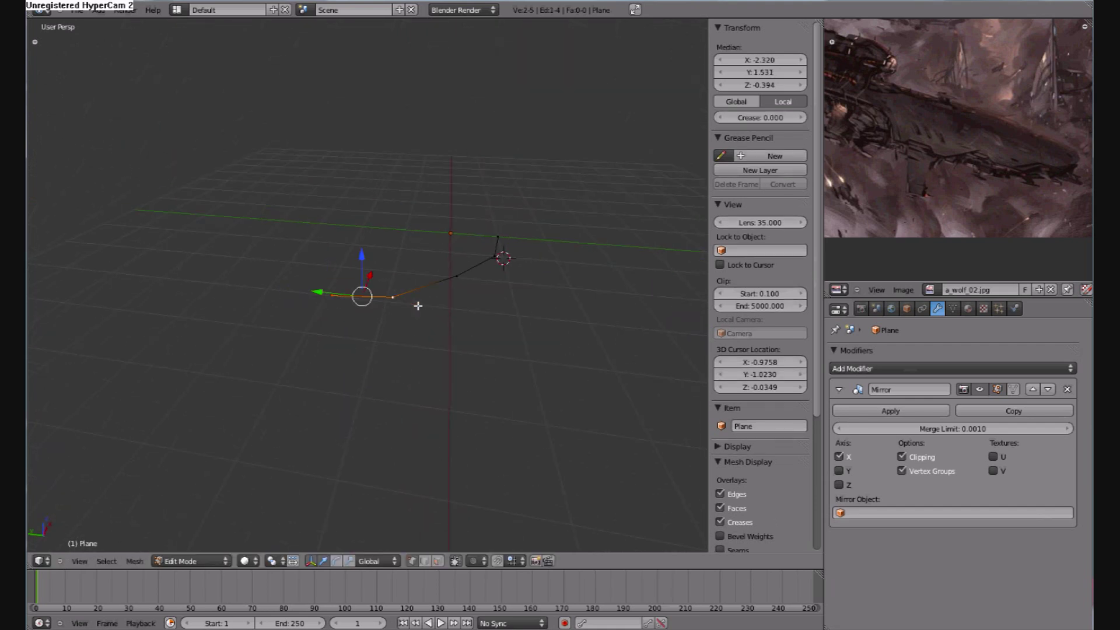
key(KP_7)
drag(372, 289, 346, 262)
right_click(303, 261)
middle_drag(402, 438, 357, 298)
shift+right_click(315, 306)
drag(360, 285, 356, 286)
Shift the outline's last three vertices outward along X to a median of about X -3.08
shift+right_click(401, 411)
shift+right_click(341, 358)
drag(371, 330, 352, 330)
shift+right_click(397, 413)
key(g)
click(323, 320)
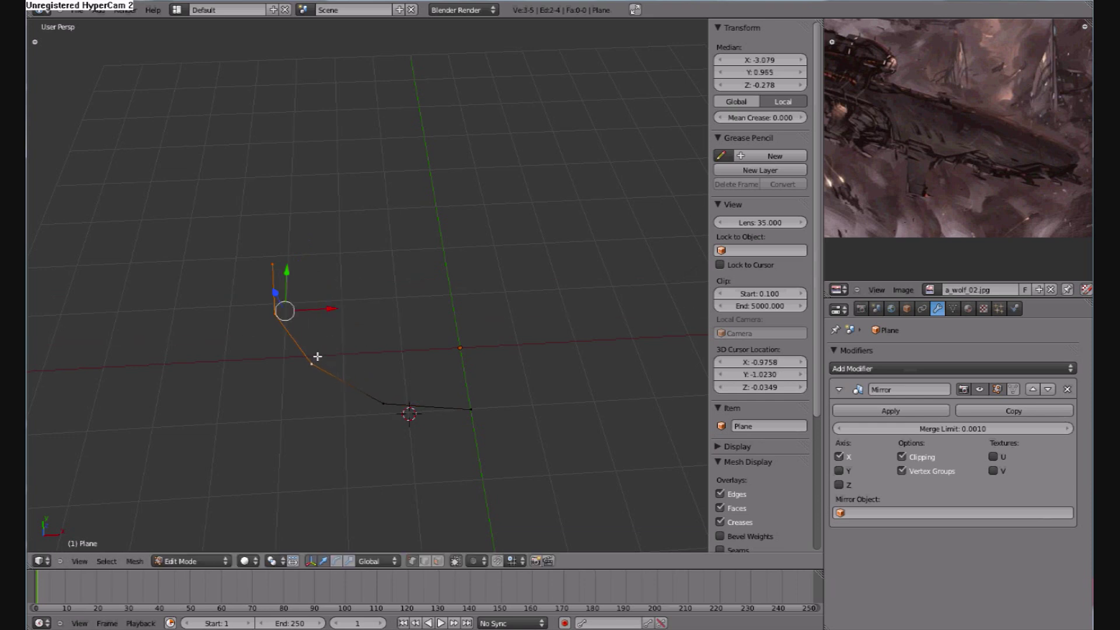
Move the last two vertices outward to a median of about X -3.41 and the end vertex to about X -3.52
shift+right_click(317, 359)
drag(314, 289, 304, 287)
click(313, 284)
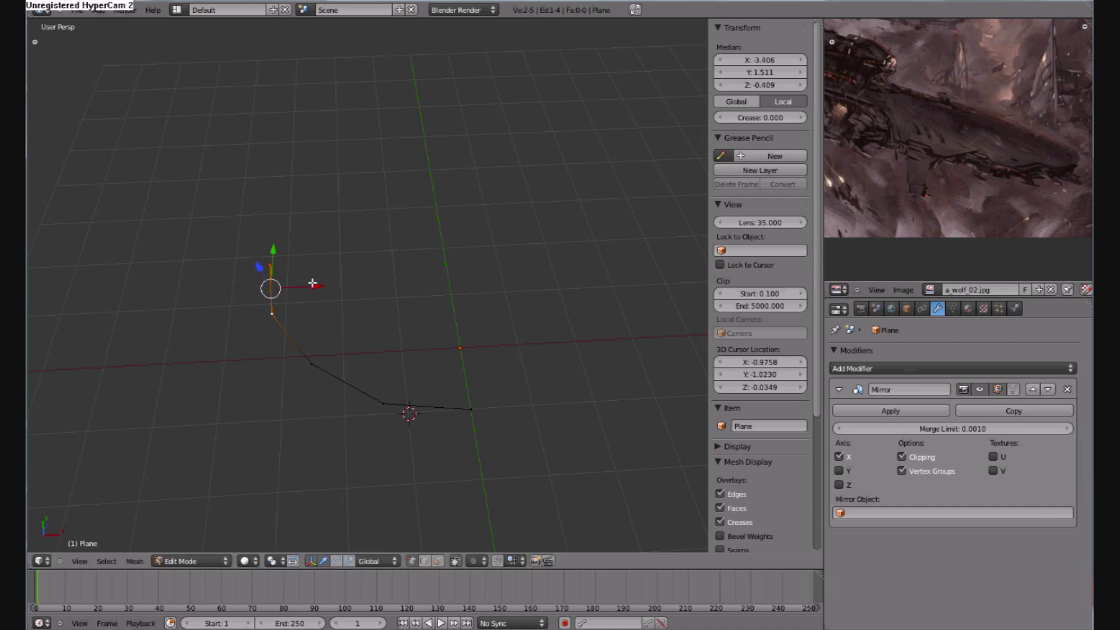
right_click(313, 292)
key(g)
key(x)
click(314, 269)
key(KP_7)
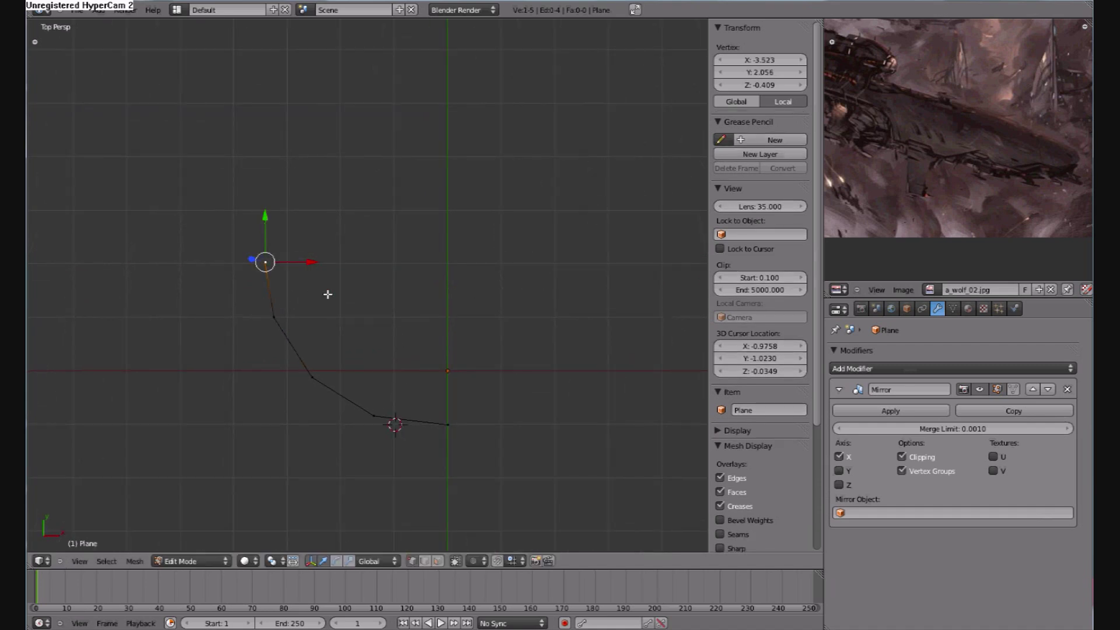
Flatten the whole outline to a single height along the Z axis
middle_drag(339, 453, 411, 379)
key(KP_3)
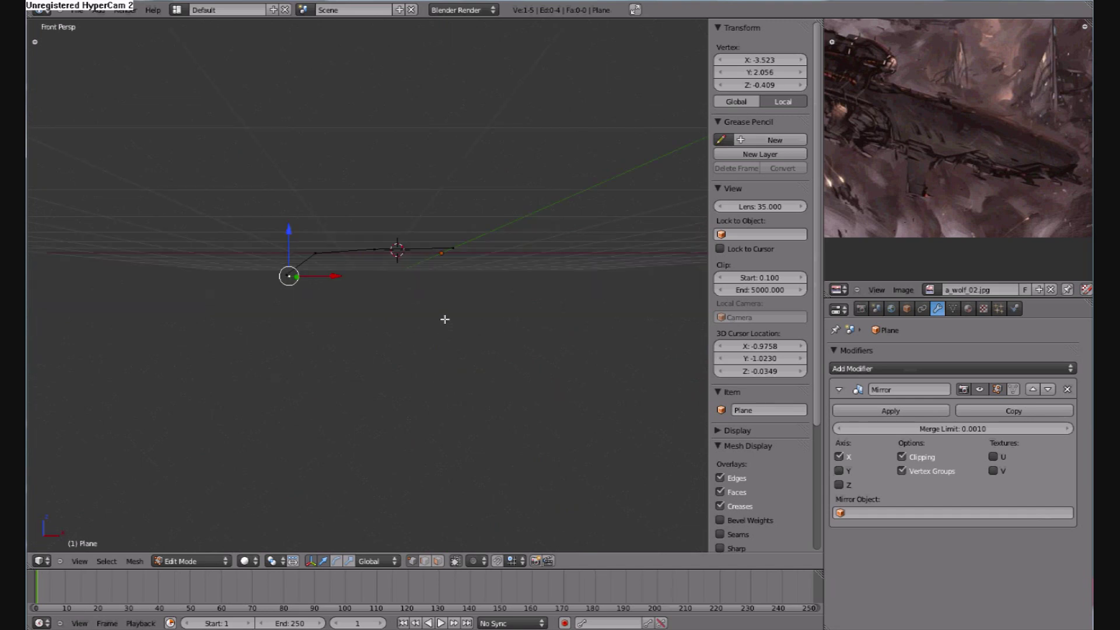
key(KP_5)
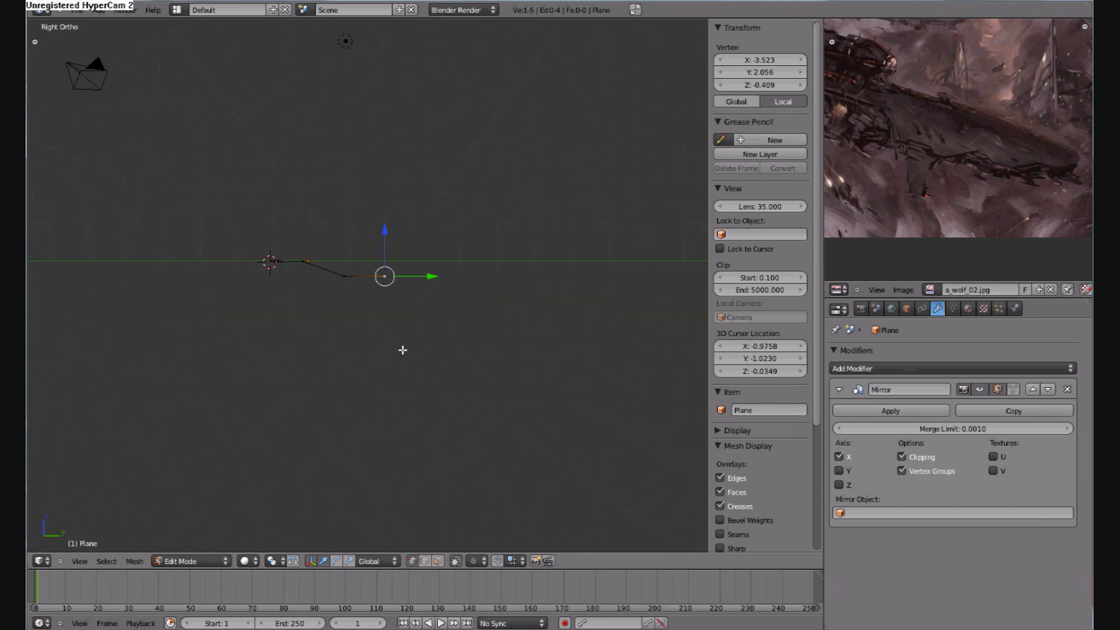
key(a)
key(s)
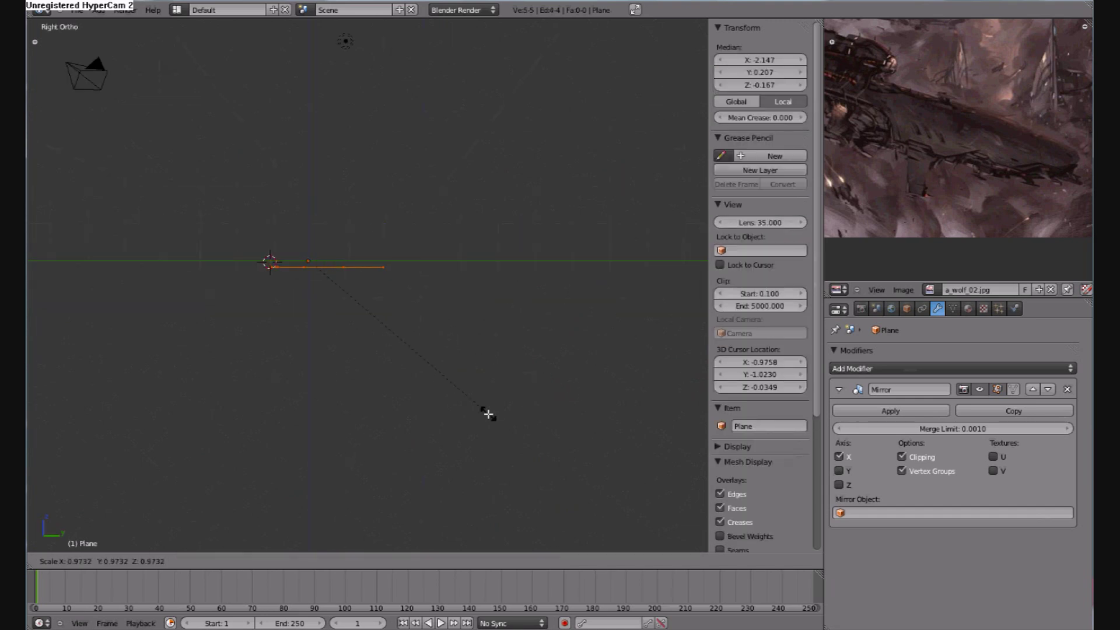
right_click(489, 413)
key(g)
key(z)
right_click(319, 276)
middle_drag(319, 276, 450, 387)
key(KP_5)
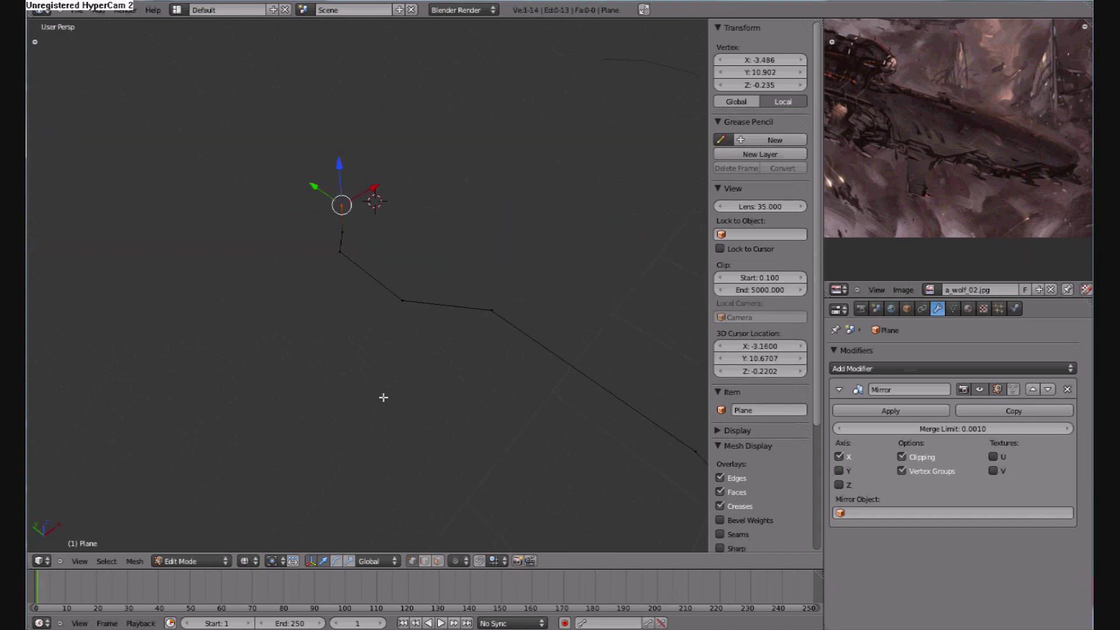
Extrude a new vertex from the outline's far end and place it at about X -3.41, Y 11.41
key(g)
key(x)
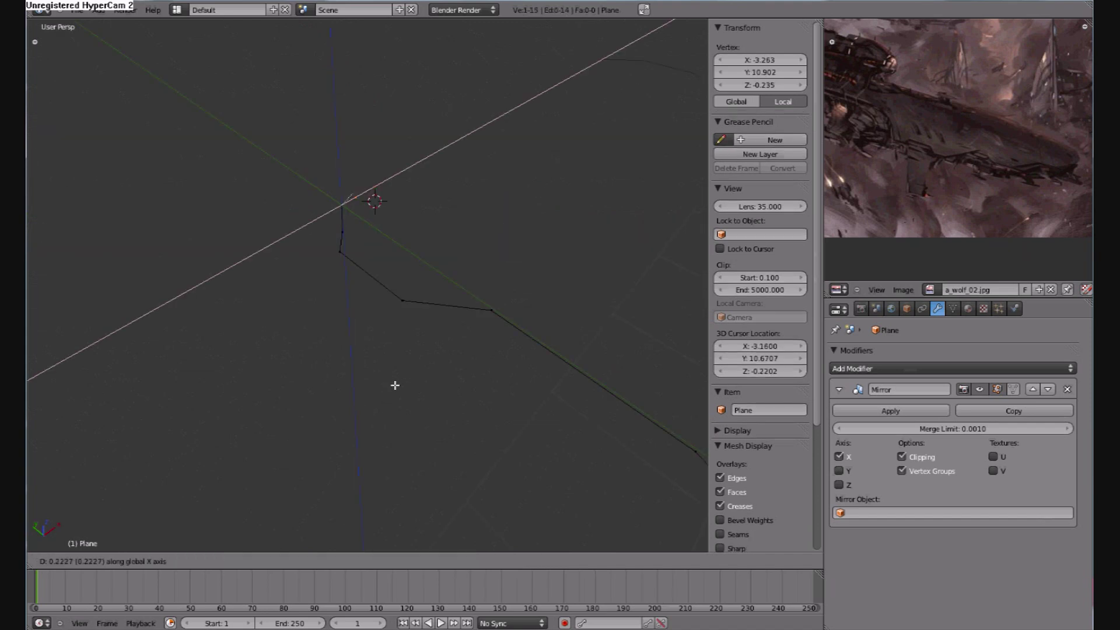
click(420, 369)
mouse_move(358, 170)
mouse_down()
mouse_move(290, 152)
mouse_move(359, 153)
mouse_up()
drag(299, 153, 308, 158)
key(KP_7)
drag(349, 193, 352, 222)
drag(402, 269, 376, 266)
drag(328, 225, 328, 216)
click(330, 217)
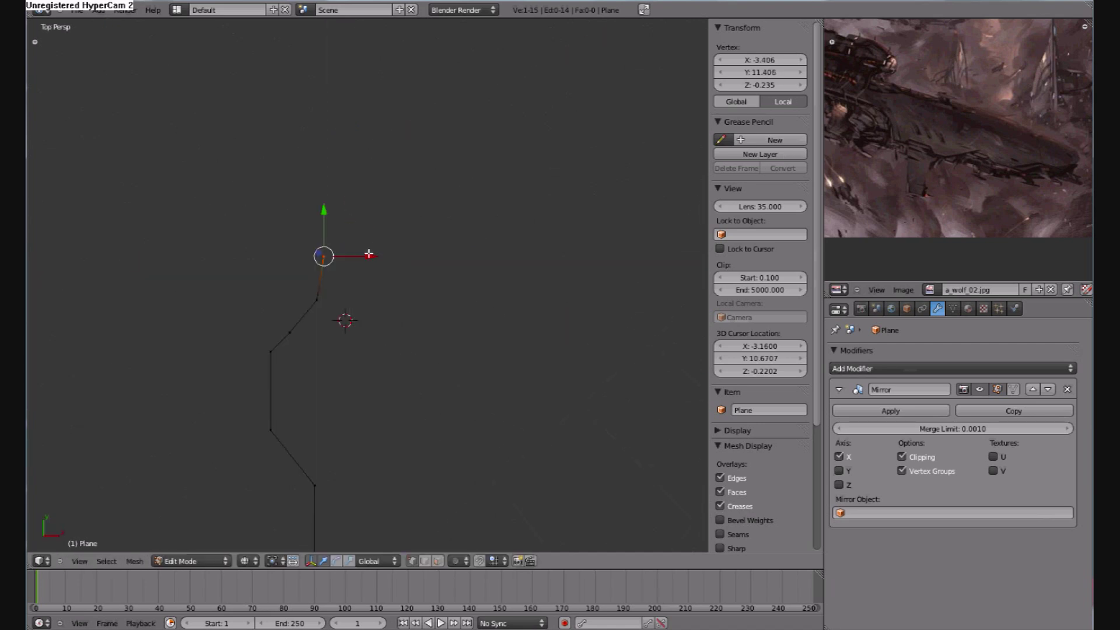
Move the end vertex to about X -3.31 and extrude another vertex along Y to about Y 11.95
key(g)
key(x)
click(376, 255)
key(g)
key(y)
click(376, 210)
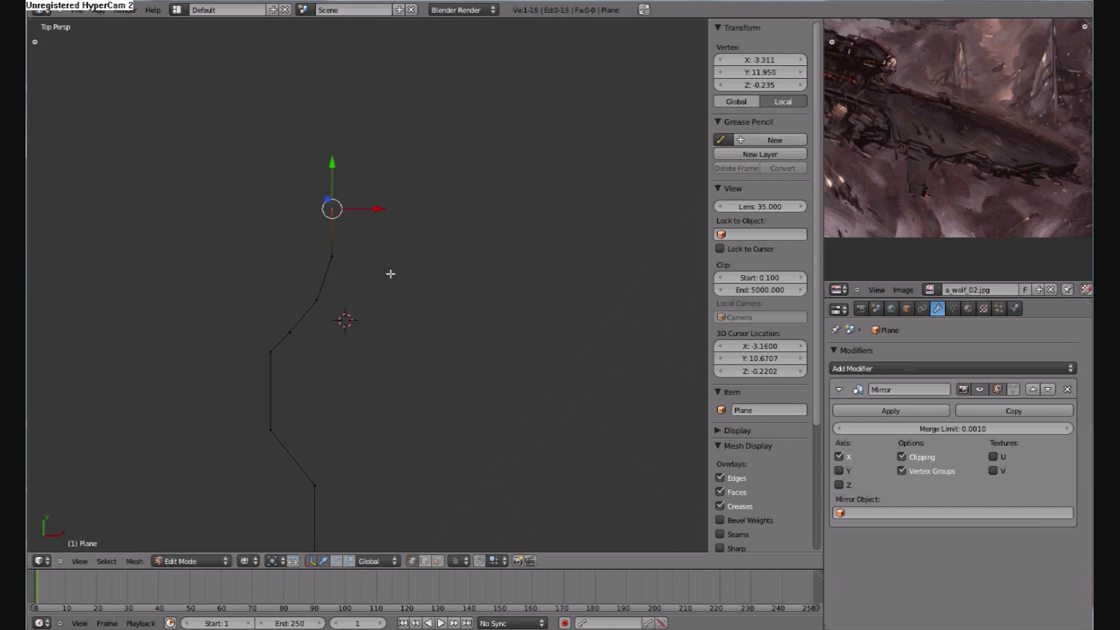
key(a)
Shift the outline's last four vertices inward along X to a median of about X -3.02
mouse_move(410, 365)
middle_down()
mouse_move(518, 257)
mouse_move(410, 328)
mouse_move(413, 344)
middle_up()
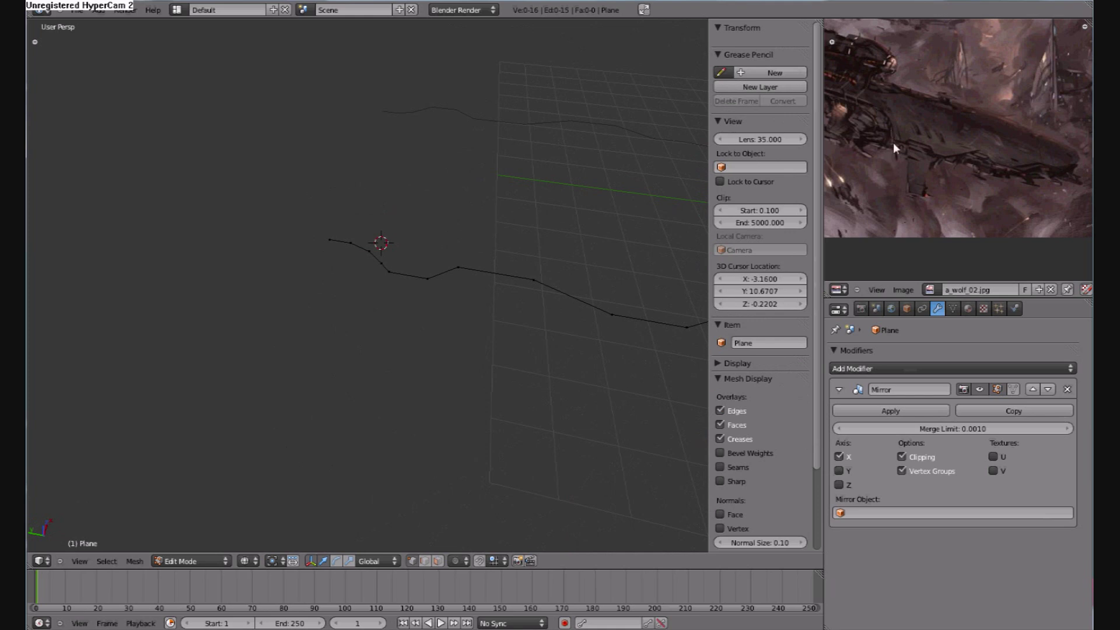
middle_drag(341, 322, 376, 371)
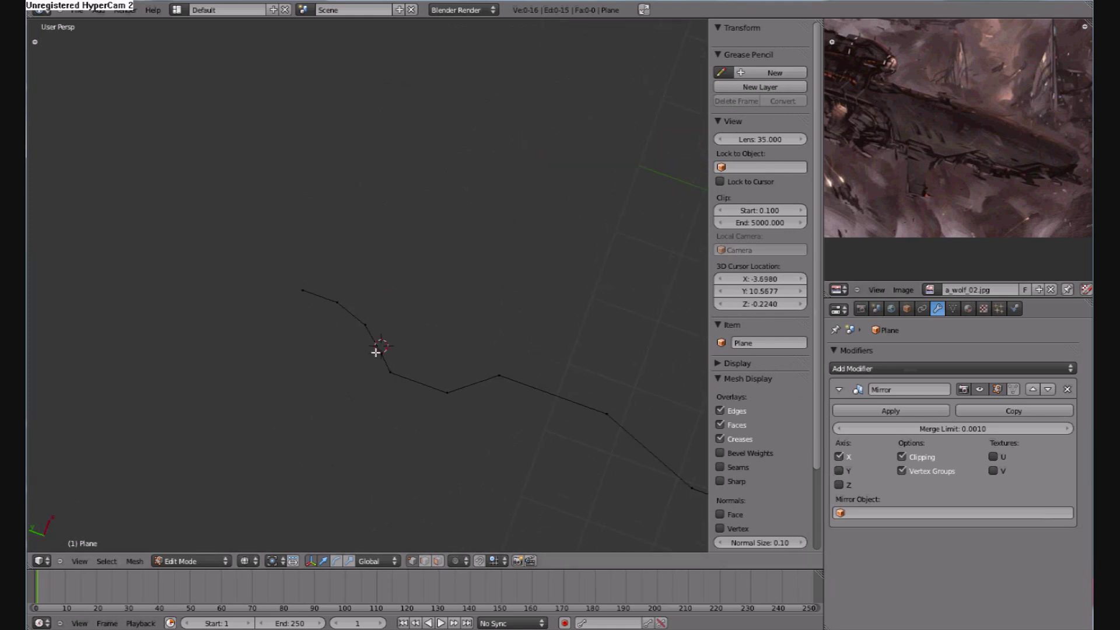
right_click(377, 352)
shift+right_click(367, 324)
shift+right_click(337, 301)
shift+right_click(301, 289)
middle_drag(374, 315, 367, 312)
drag(355, 290, 296, 287)
key(g)
key(x)
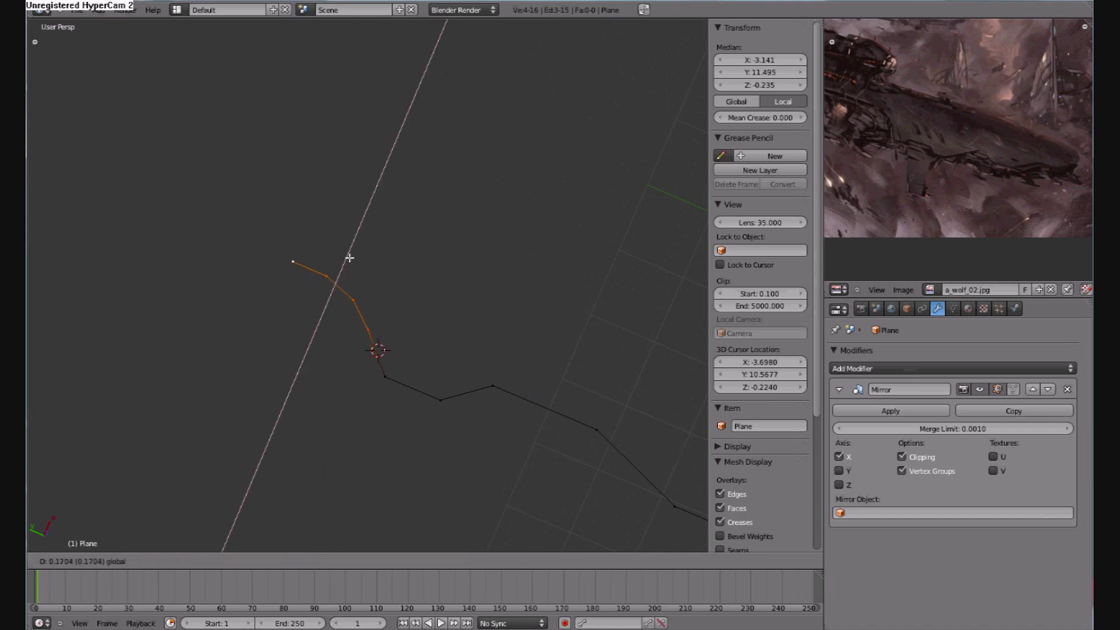
key(Return)
key(g)
key(x)
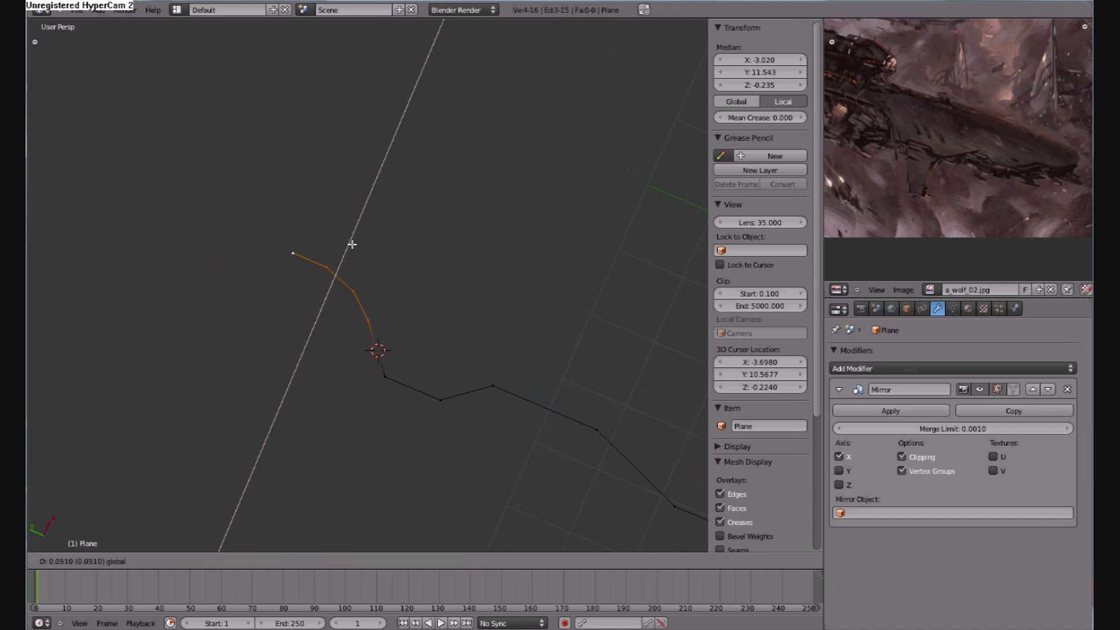
key(Return)
Move only the last three vertices along Y to a median of about Y 11.90
shift+right_click(370, 318)
key(g)
key(x)
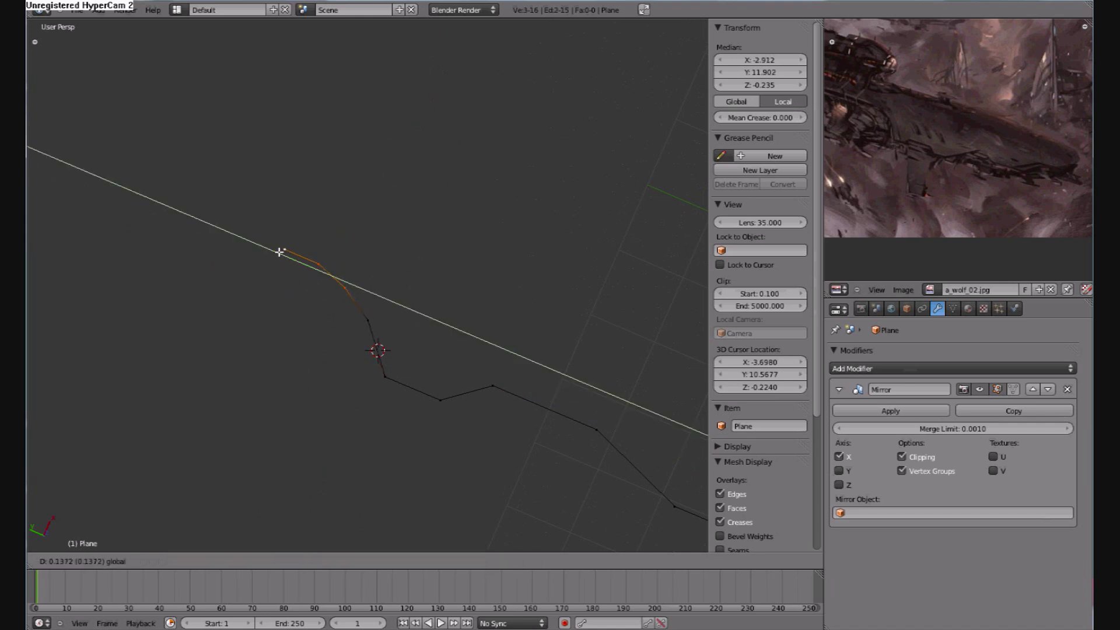
key(y)
key(Return)
key(a)
Stretch the outline by moving its last four vertices along Y to a median of about Y 12.00
middle_drag(432, 348, 617, 328)
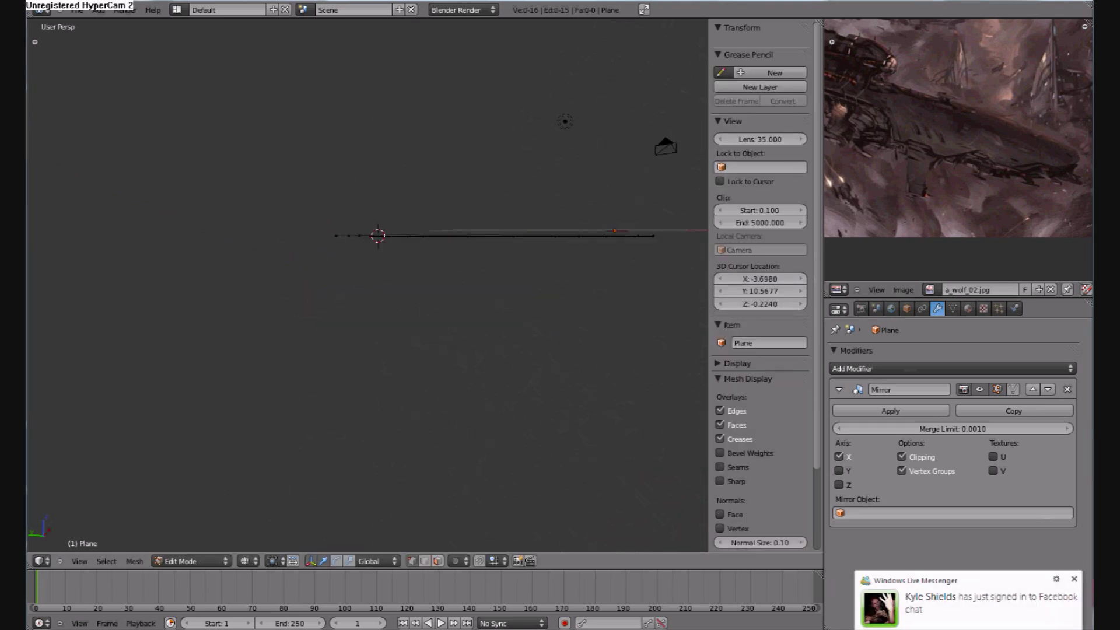
click(484, 378)
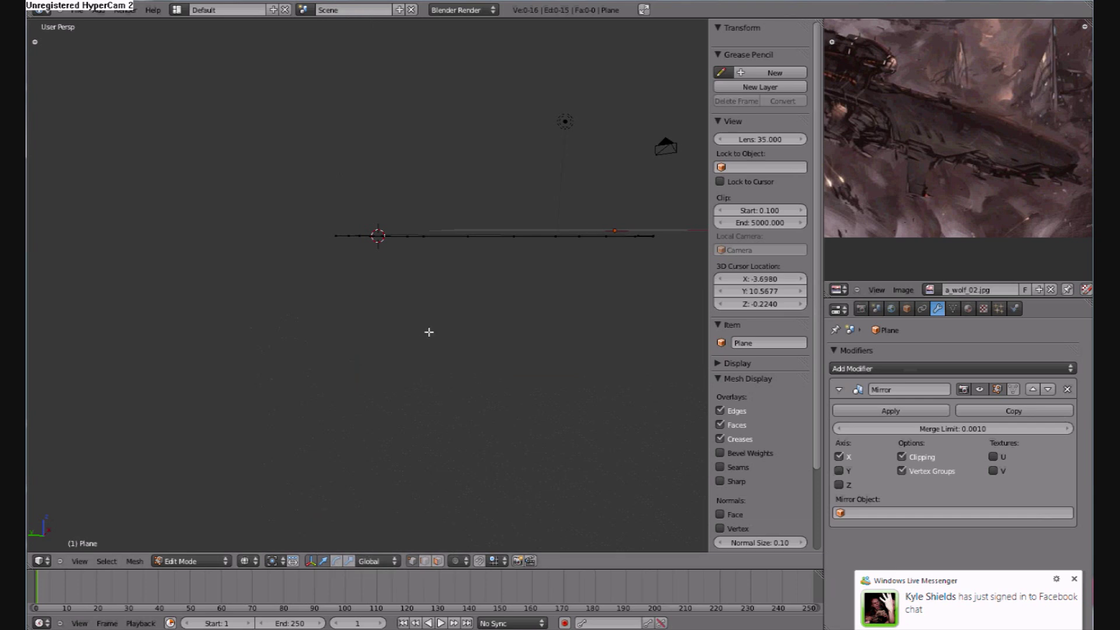
middle_drag(428, 332, 398, 330)
scroll(392, 329, up, 6)
right_click(431, 260)
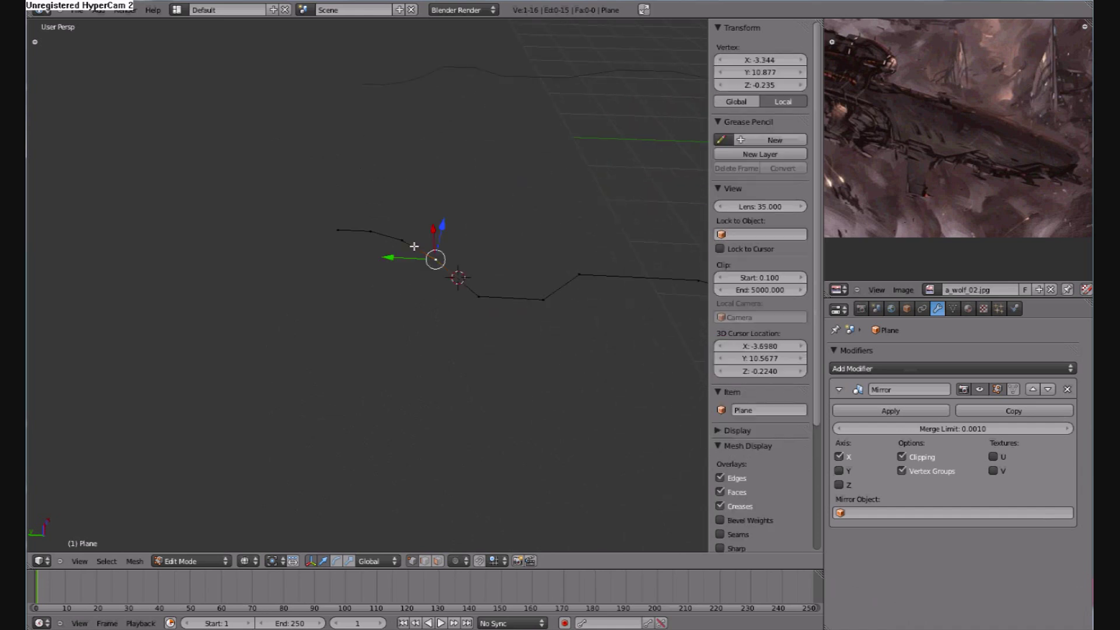
shift+right_click(398, 240)
shift+right_click(367, 232)
shift+right_click(337, 230)
mouse_move(334, 243)
mouse_down()
mouse_move(290, 238)
mouse_move(314, 236)
mouse_up()
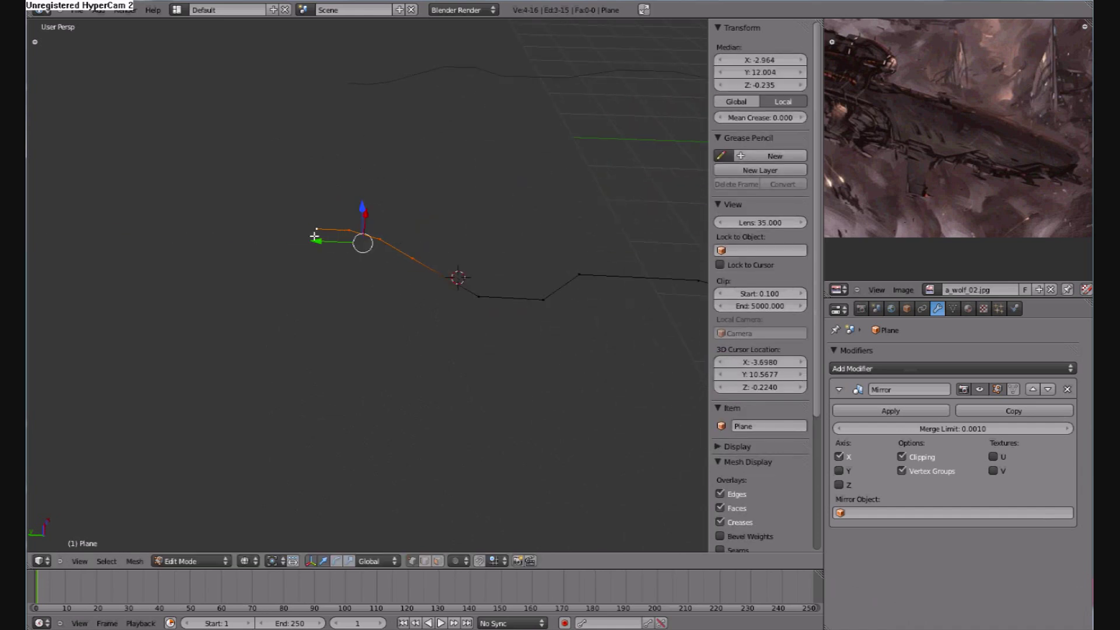
Space the last three vertices further apart along Y, ending the outline at about Y 15.23
shift+right_click(414, 259)
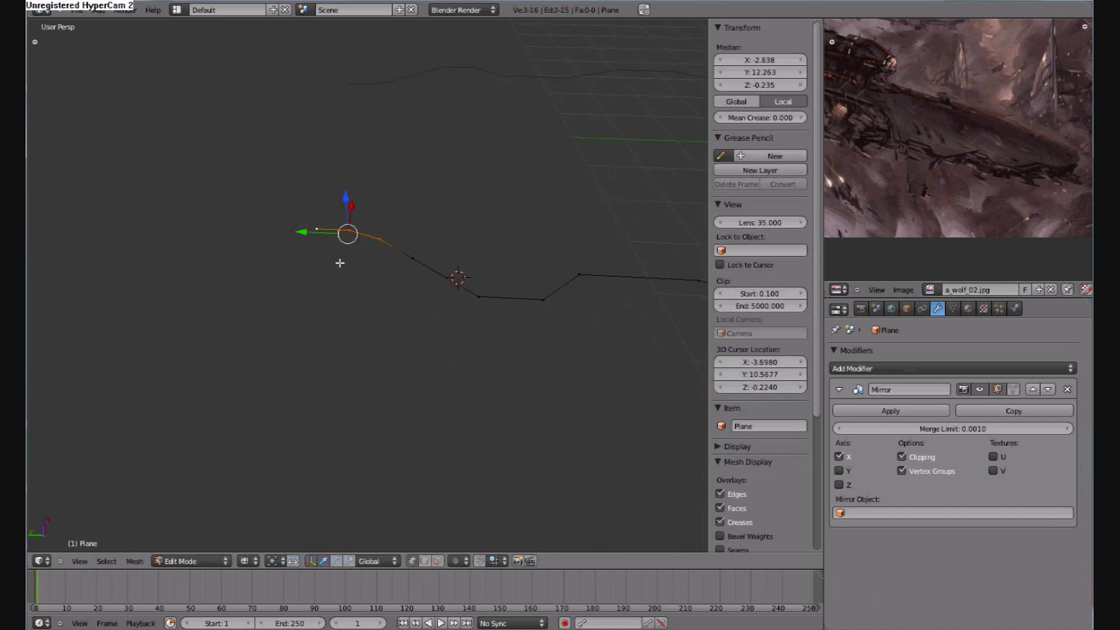
drag(304, 233, 135, 234)
shift+right_click(343, 241)
shift+right_click(256, 230)
scroll(348, 315, down, 6)
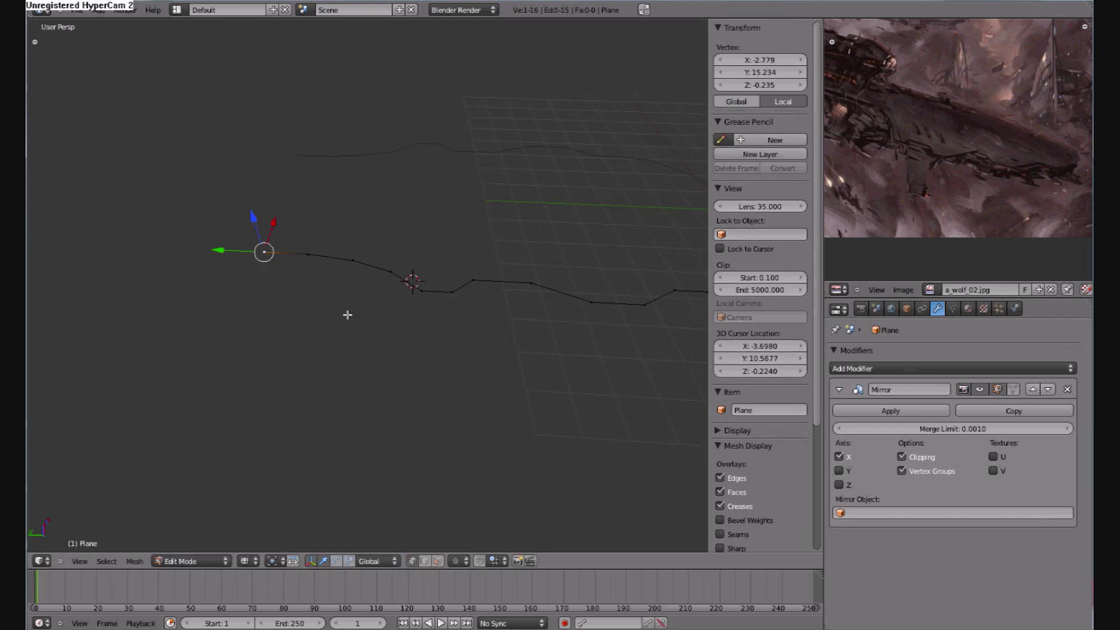
Select the outline's last four vertices and shift them inward along the X axis
middle_drag(430, 350, 321, 358)
scroll(321, 358, up, 3)
shift+right_click(349, 270)
shift+right_click(344, 236)
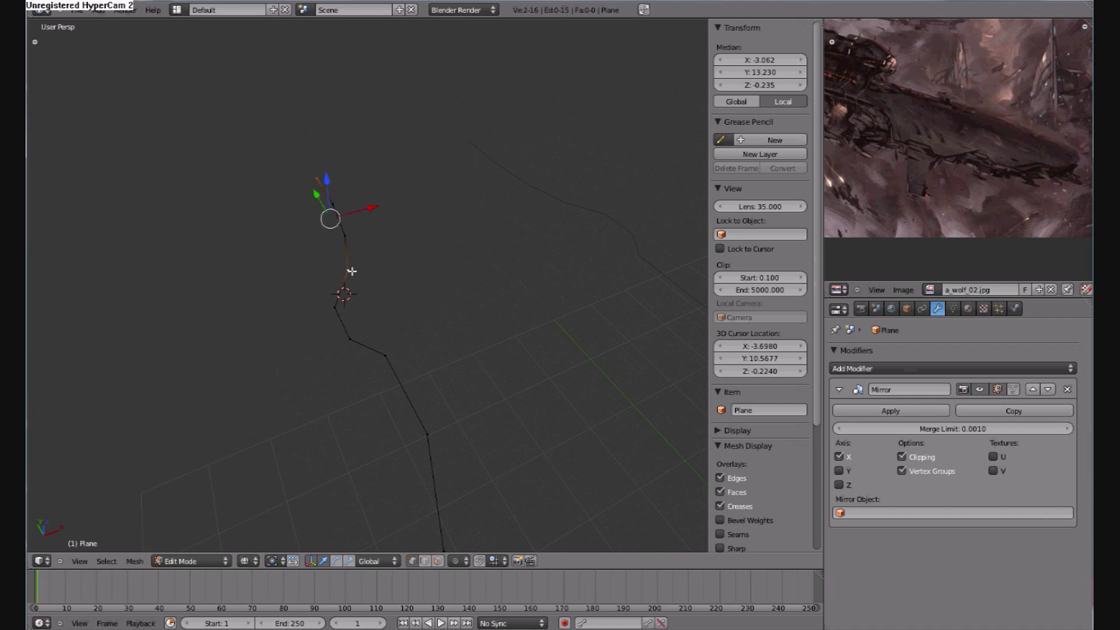
shift+right_click(340, 204)
key(g)
key(x)
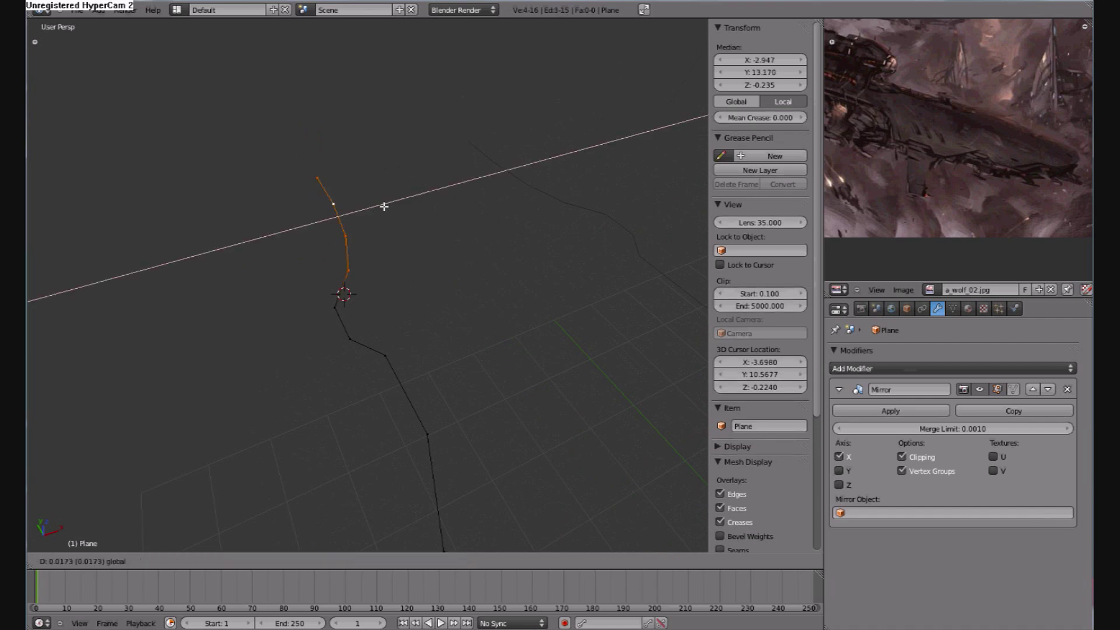
click(378, 225)
Shift the last three vertices further inward along X, and the last two to a median of about X -2.07
shift+right_click(358, 267)
key(g)
key(x)
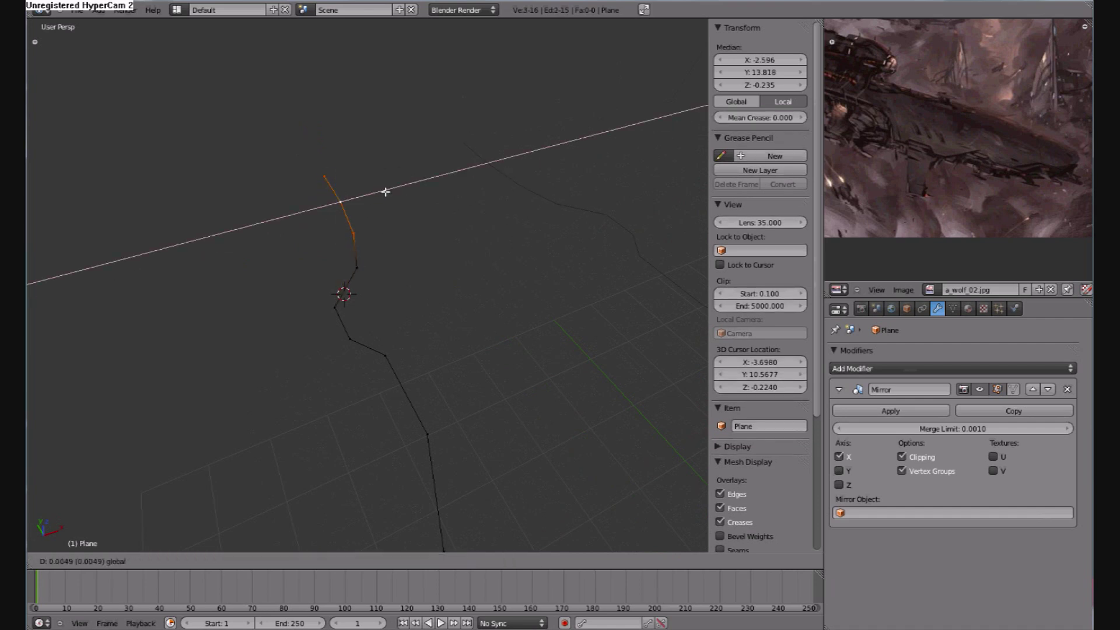
click(390, 201)
shift+right_click(370, 234)
key(g)
key(x)
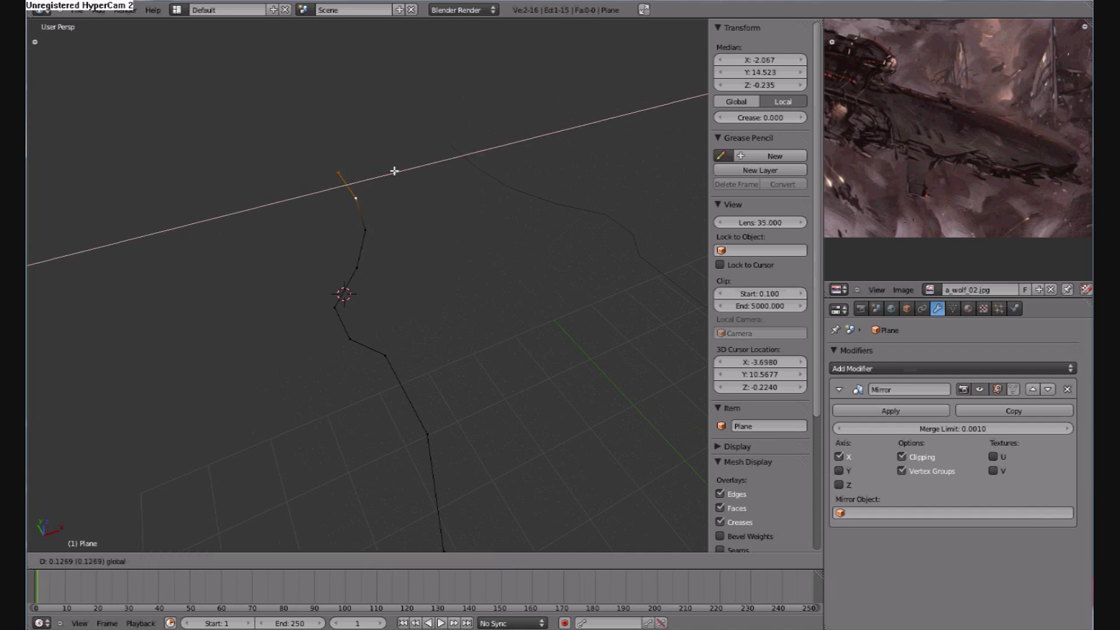
click(398, 170)
key(a)
Scale the entire outline along the Z axis so all its vertices are level
middle_drag(462, 408, 601, 385)
key(a)
key(s)
key(z)
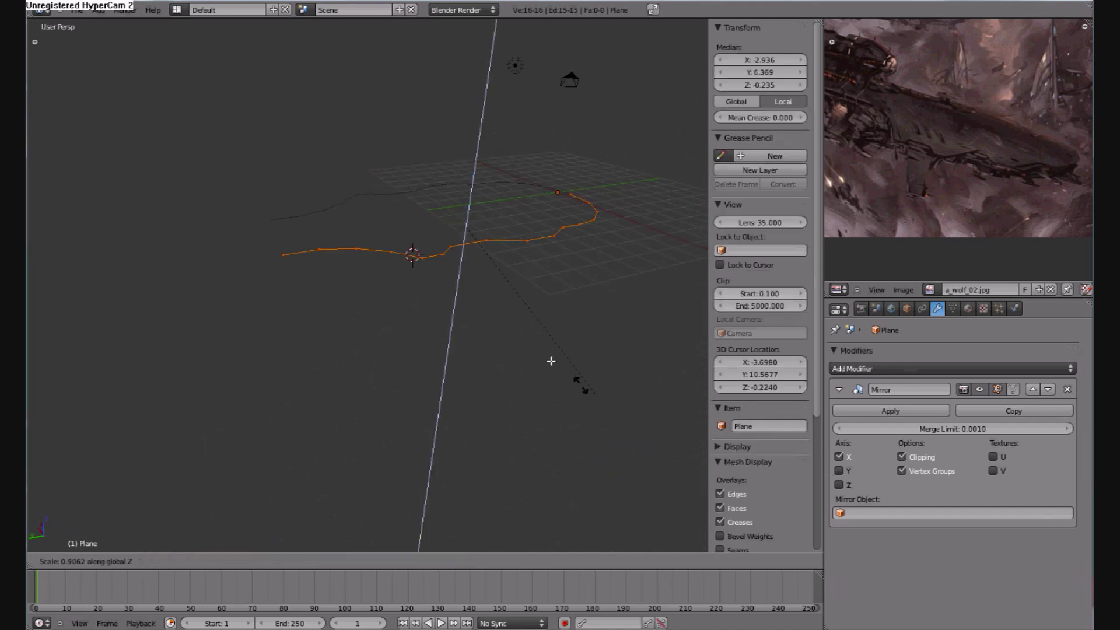
click(485, 250)
key(a)
Check the outline's shape against the reference painting and switch the mesh selection mode to edges
middle_drag(550, 370, 491, 395)
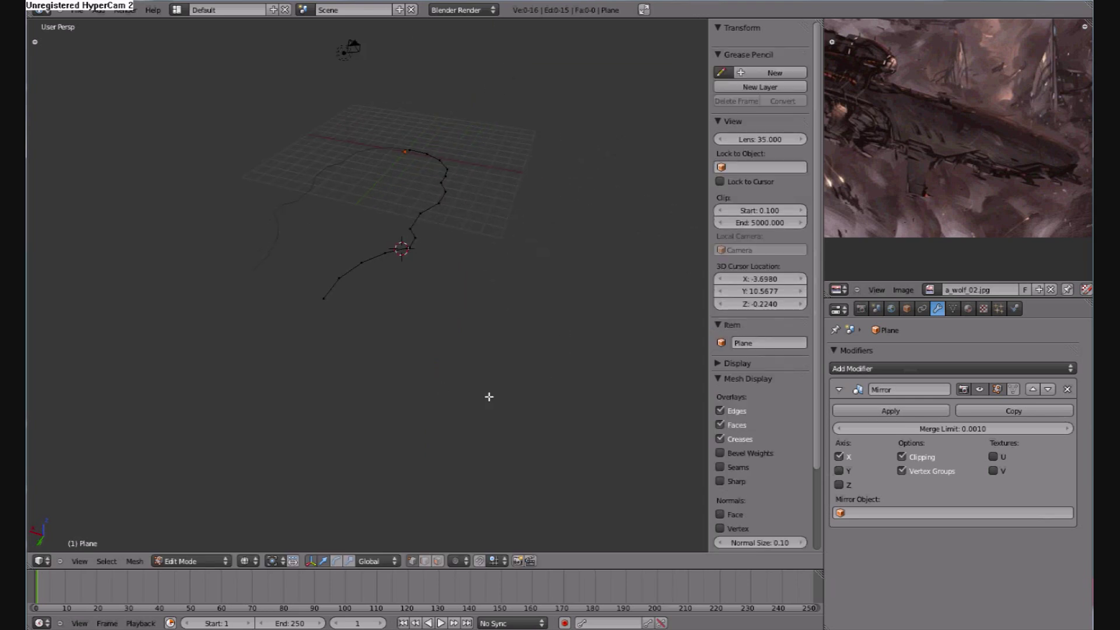
scroll(955, 200, down, 1)
scroll(953, 211, up, 2)
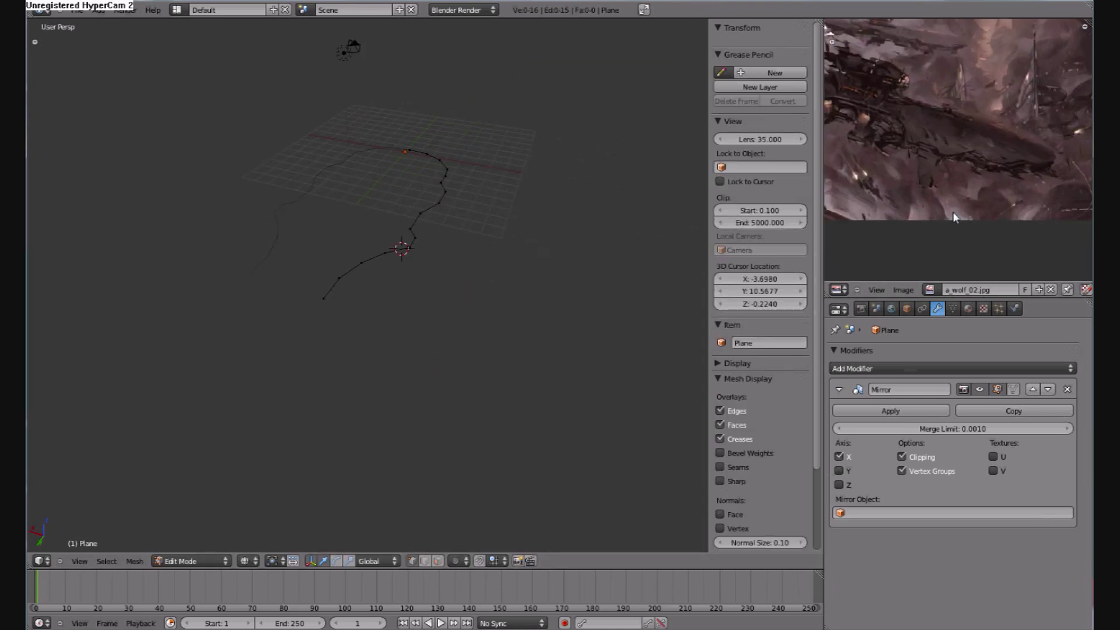
middle_drag(488, 352, 487, 385)
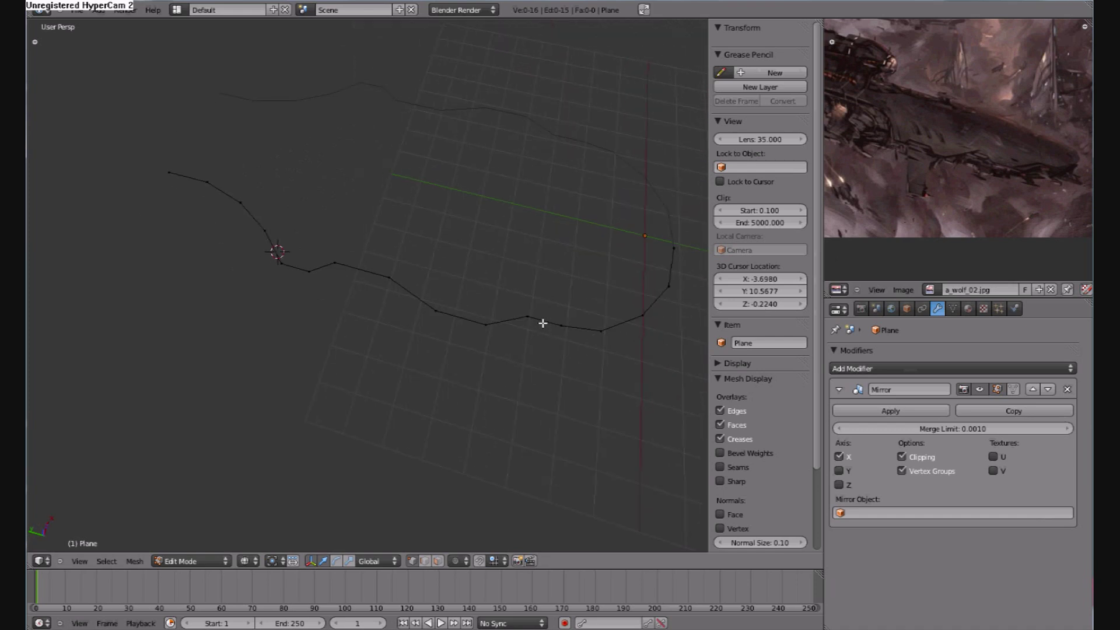
ctrl+click(493, 331)
click(425, 561)
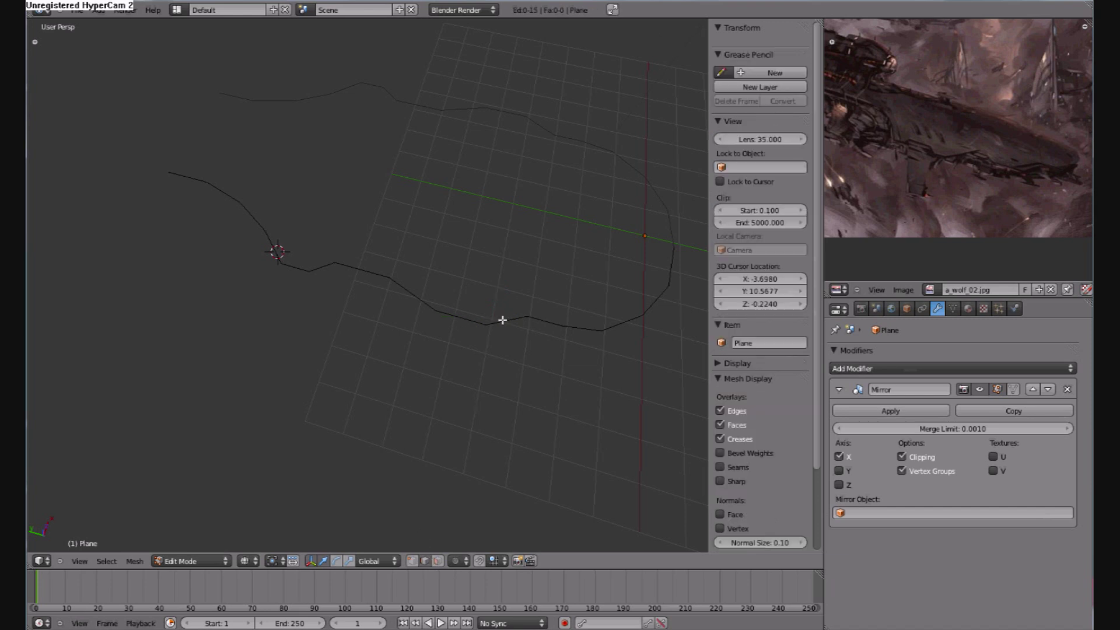
middle_drag(482, 379, 440, 356)
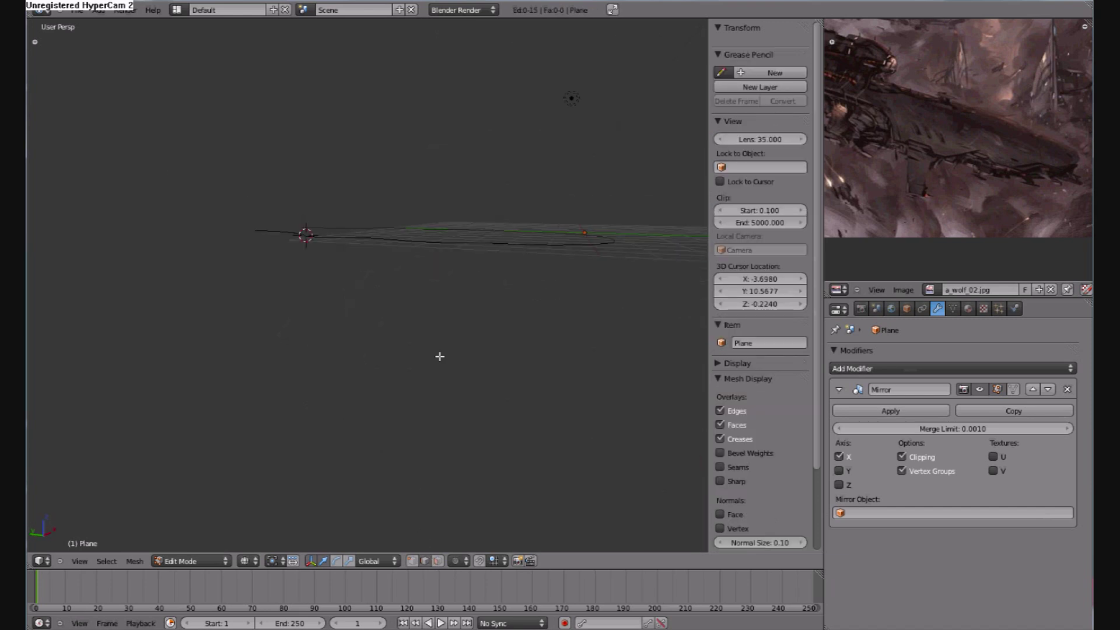
Select the entire outline edge loop and extrude it upward to a median Z of about 0.26
middle_drag(472, 245, 455, 307)
click(478, 233)
right_click(493, 238)
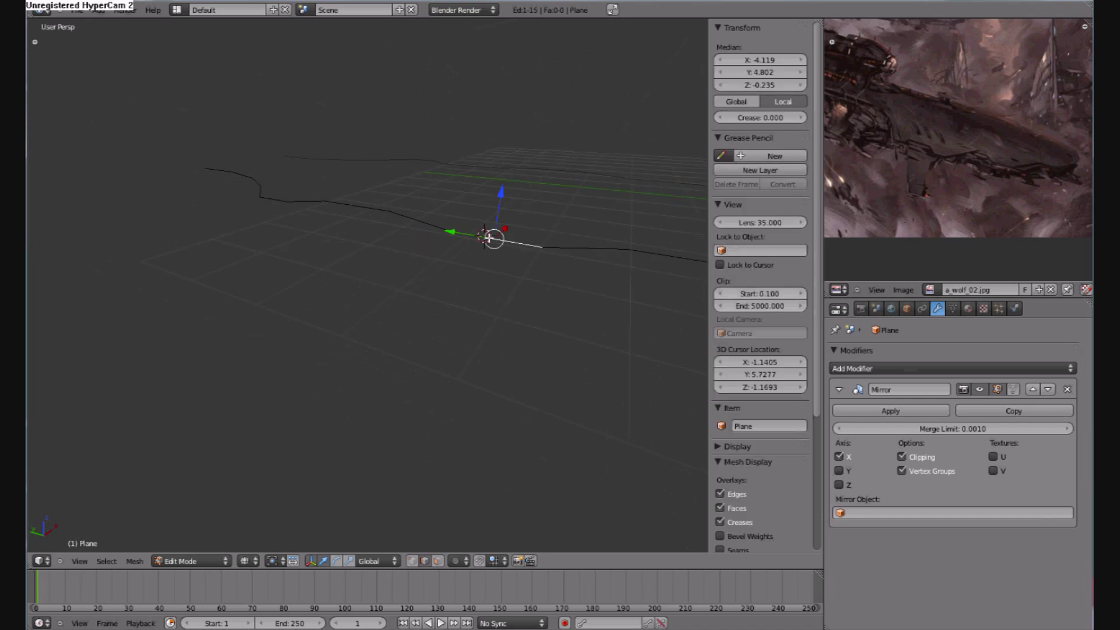
alt+right_click(487, 237)
middle_drag(488, 238, 394, 345)
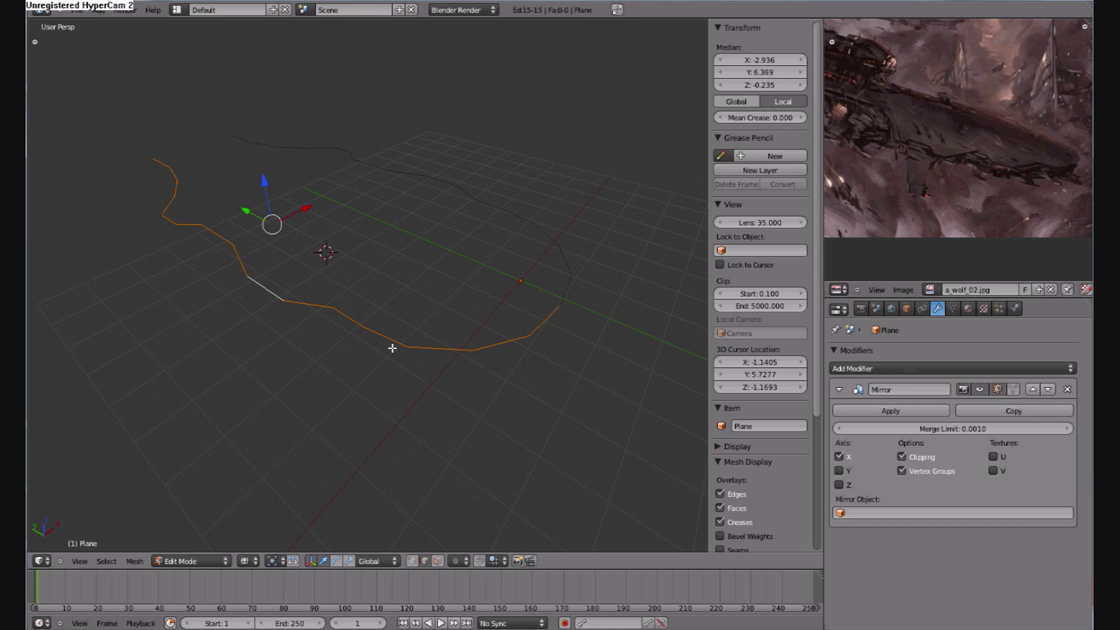
key(e)
click(392, 333)
Scale the extruded upper edge loop down slightly and shift it inward along X to a median of about -2.43
key(s)
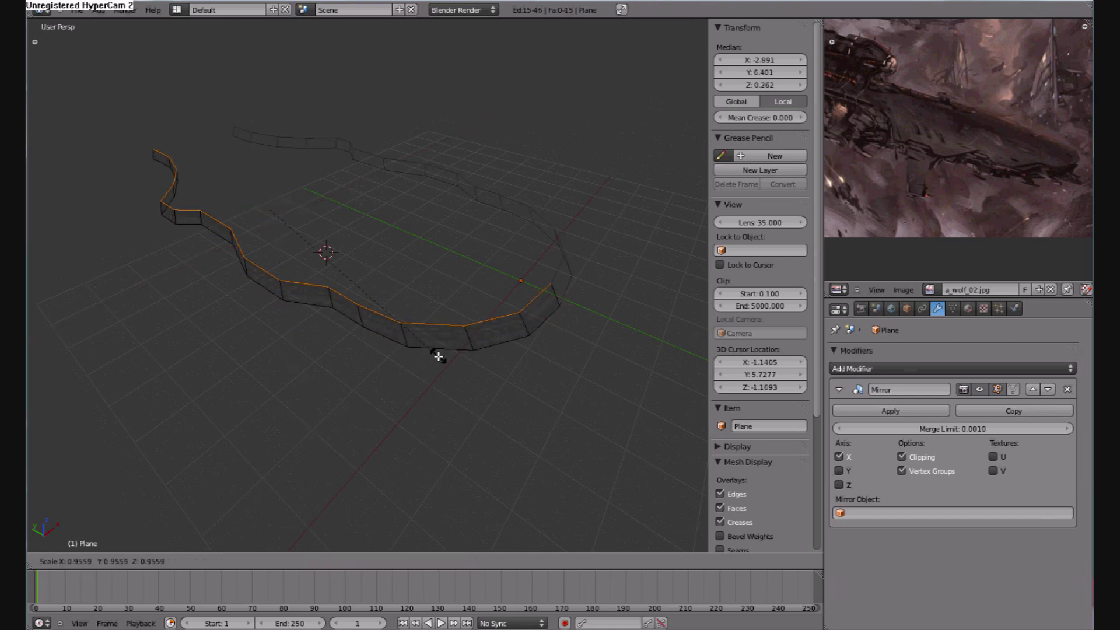
click(430, 343)
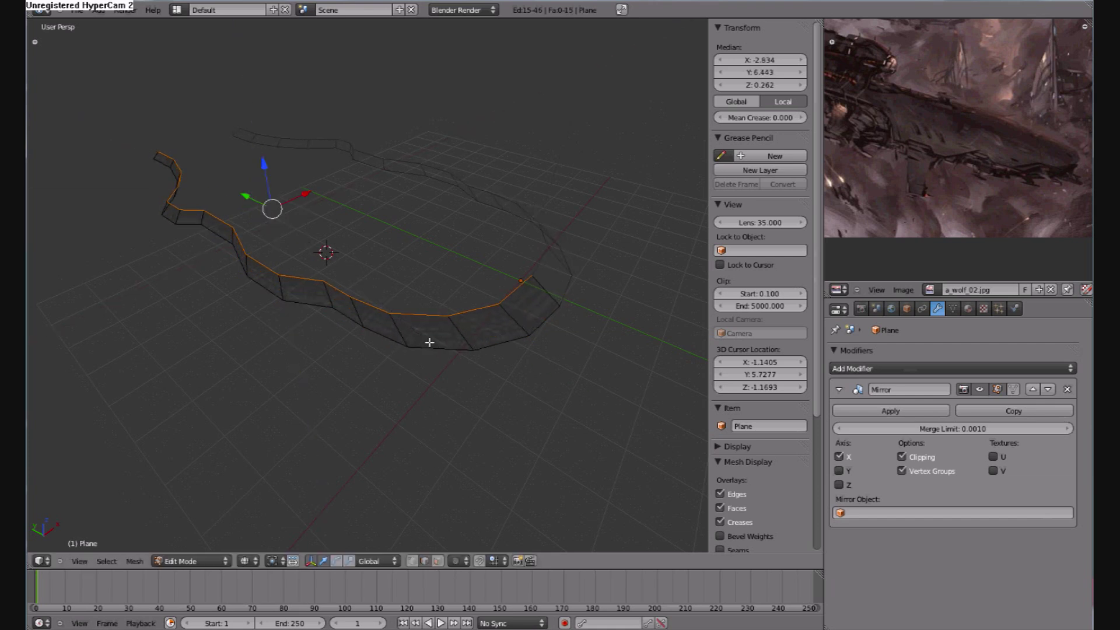
key(g)
key(x)
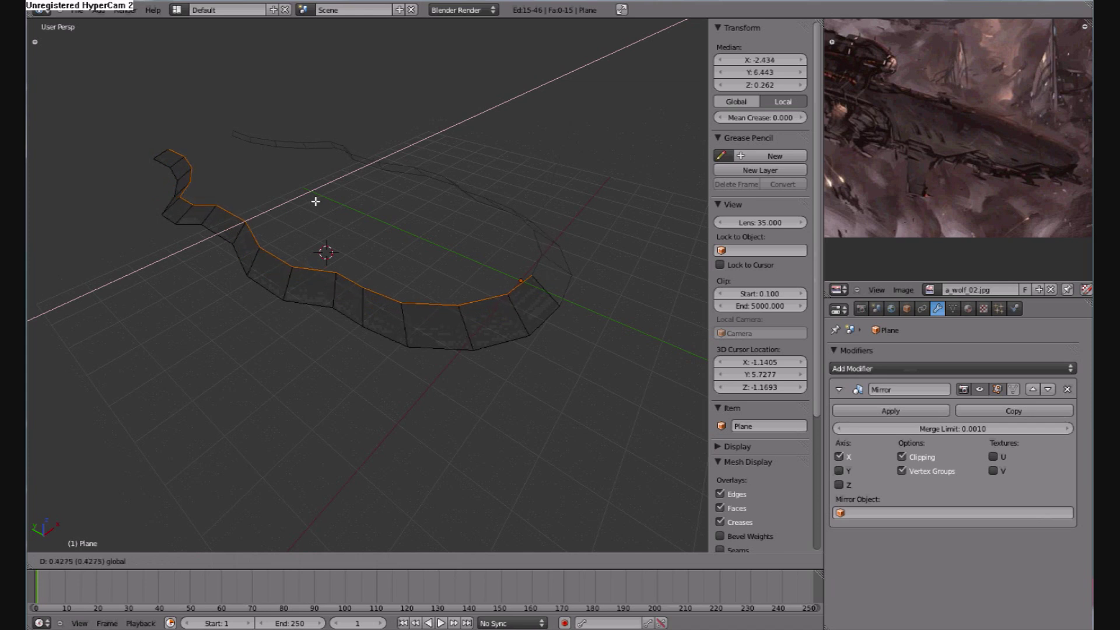
click(316, 201)
Set the viewport shading to Solid and nudge the upper edge loop slightly along Y
click(248, 560)
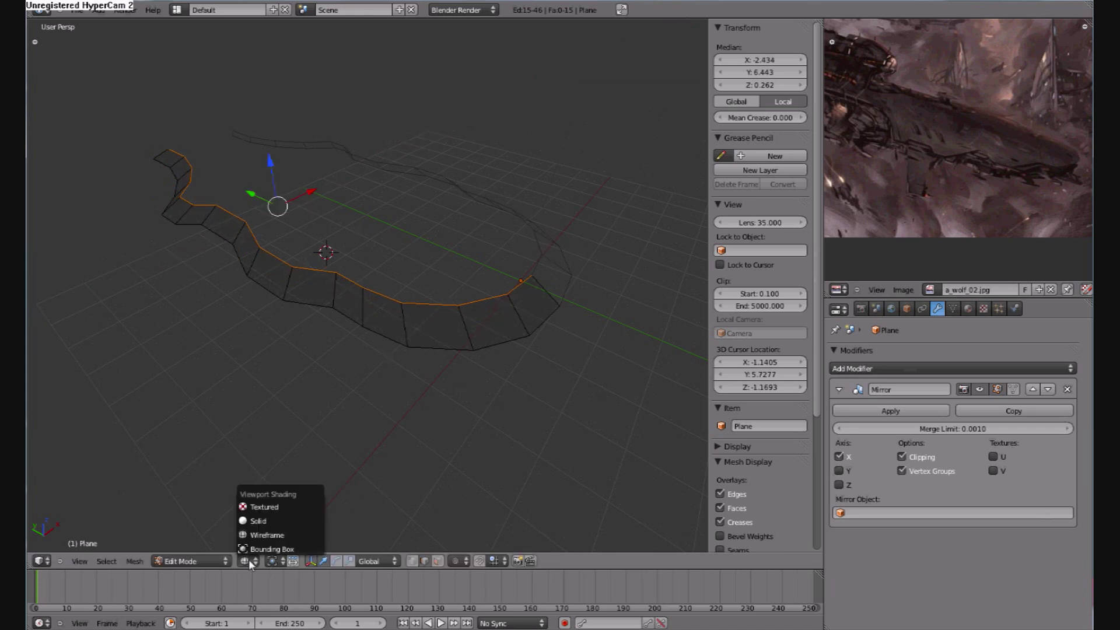
click(310, 520)
mouse_move(325, 429)
middle_down()
mouse_move(327, 391)
mouse_move(325, 401)
mouse_move(367, 399)
mouse_move(400, 426)
mouse_move(398, 377)
middle_up()
drag(225, 192, 227, 190)
Extrude the upper edge loop in place and scale the new loop to about 0.82
key(e)
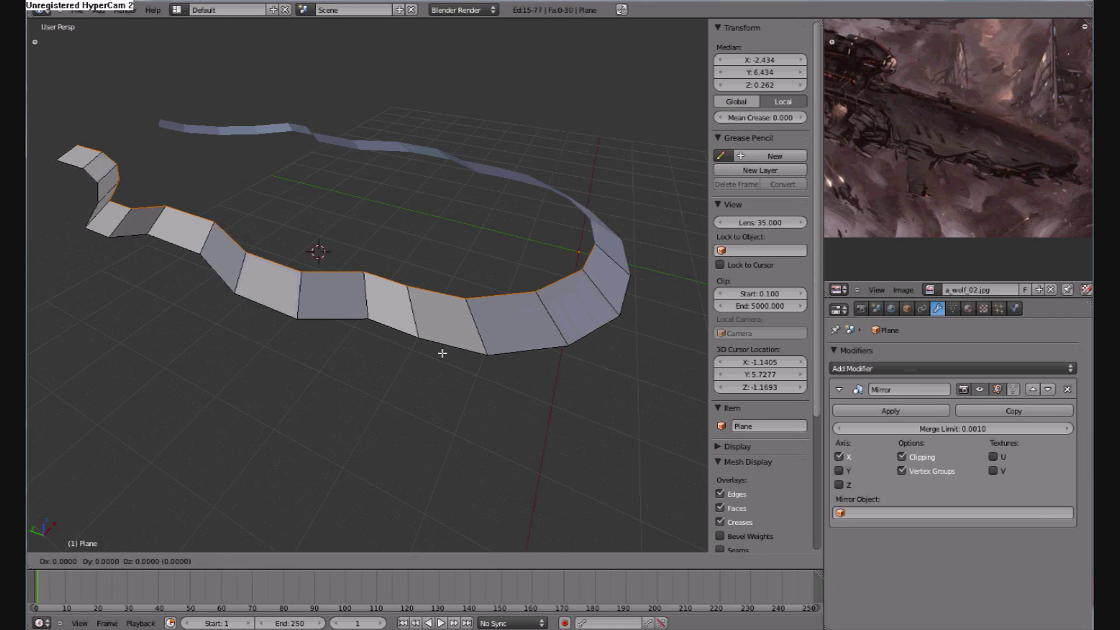
right_click(443, 352)
key(s)
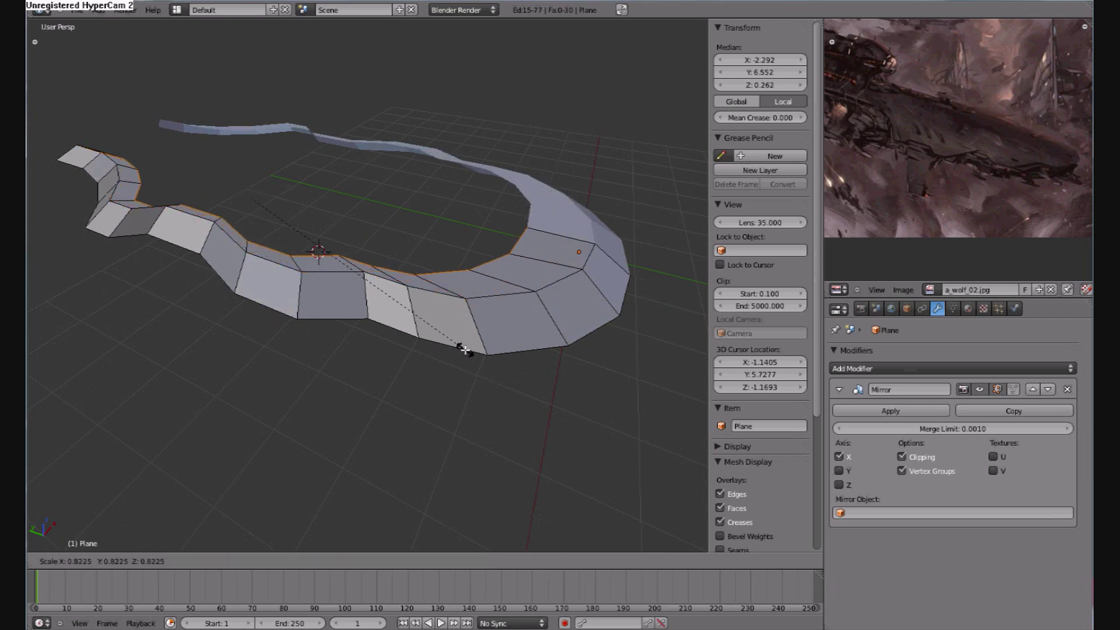
click(465, 351)
In top view, shift the new inner loop inward along X to a median of about -1.97 and stretch it along Y
key(KP_7)
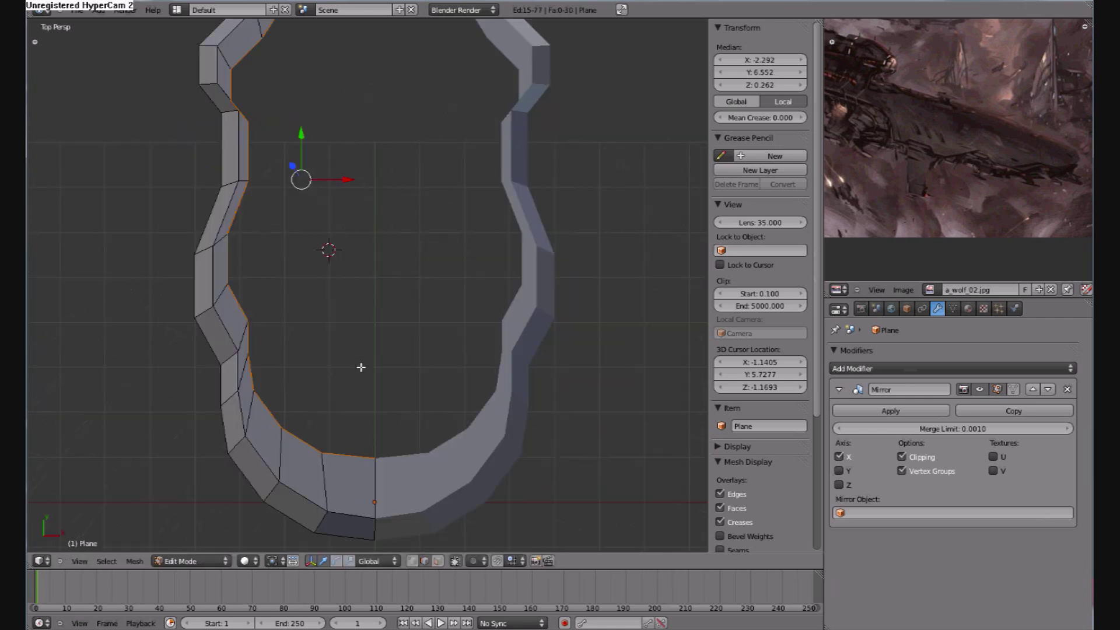
key(g)
key(x)
click(363, 183)
key(g)
key(y)
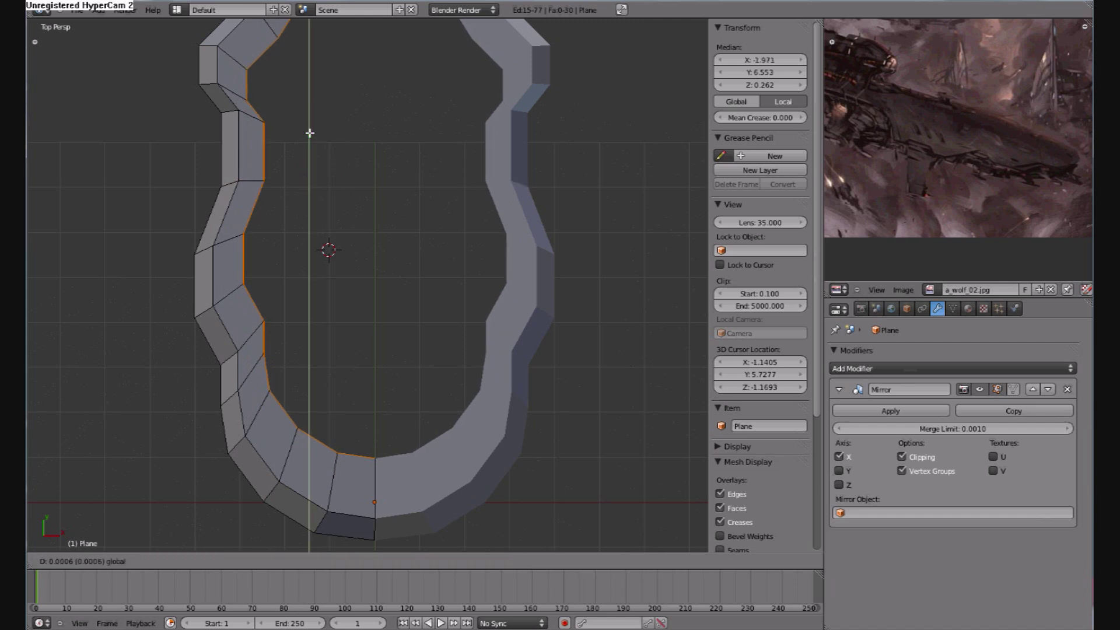
click(423, 196)
key(s)
key(y)
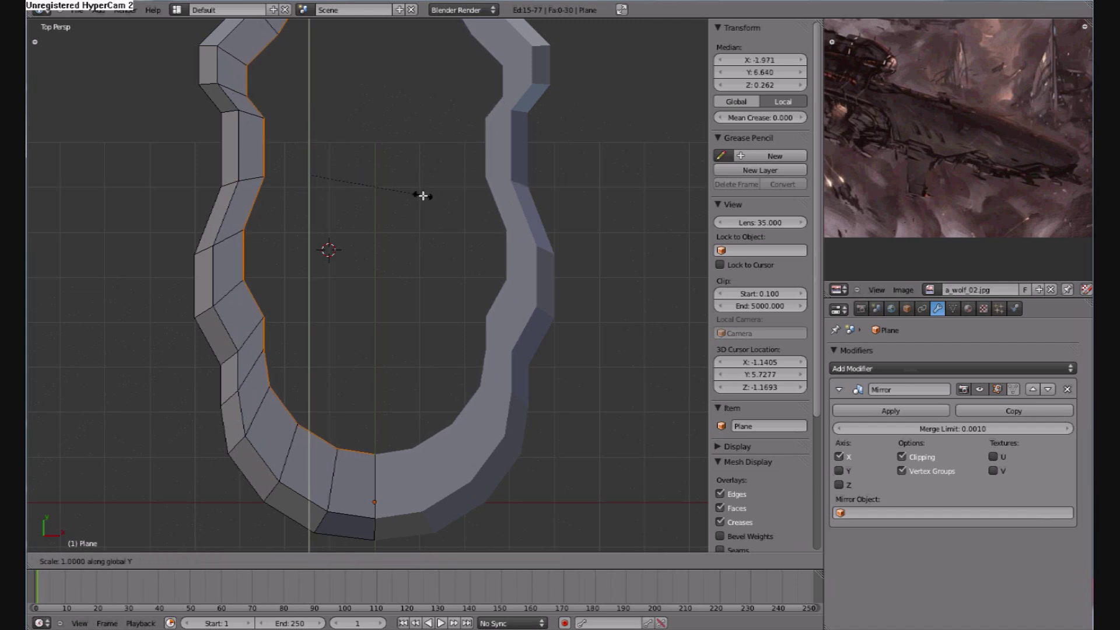
click(426, 194)
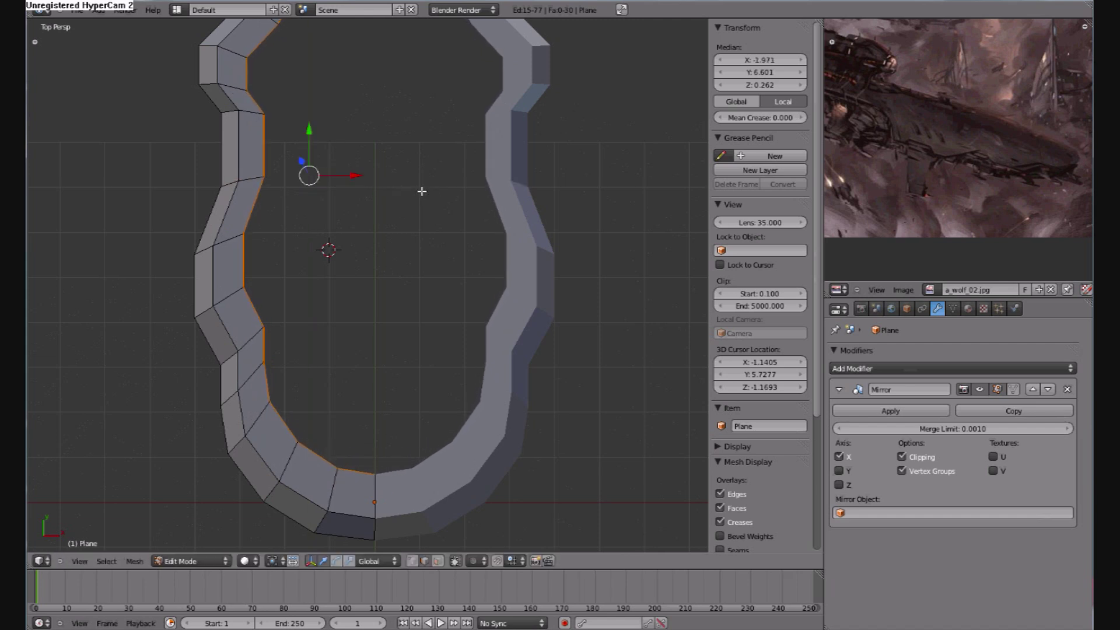
Raise the inner edge loop along Z to a median of about 0.45
scroll(350, 175, down, 4)
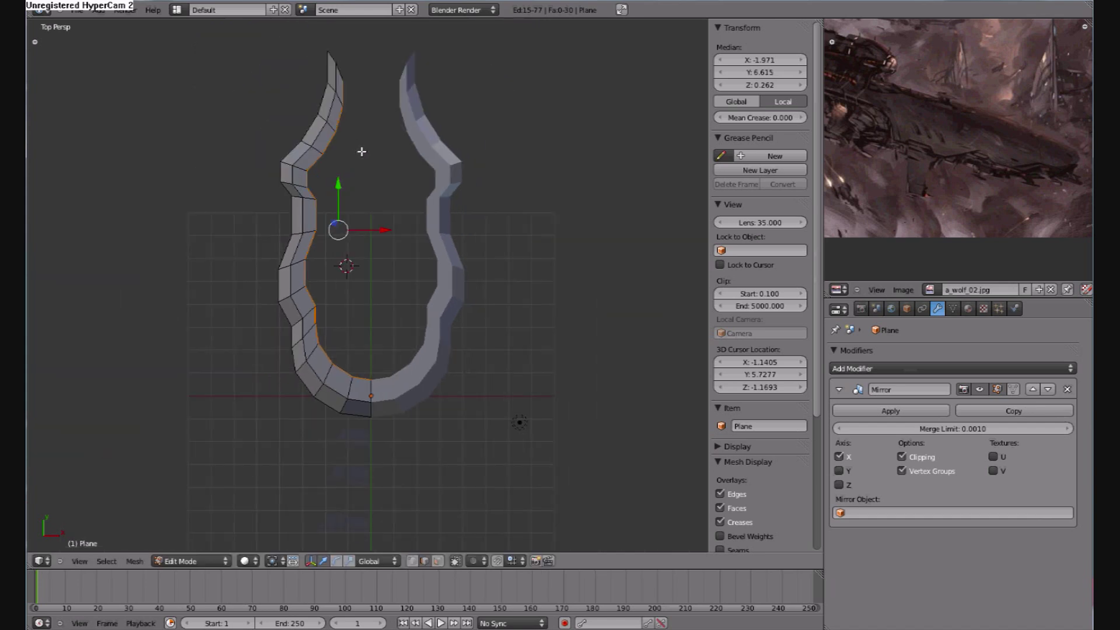
middle_drag(362, 152, 371, 235)
key(g)
key(z)
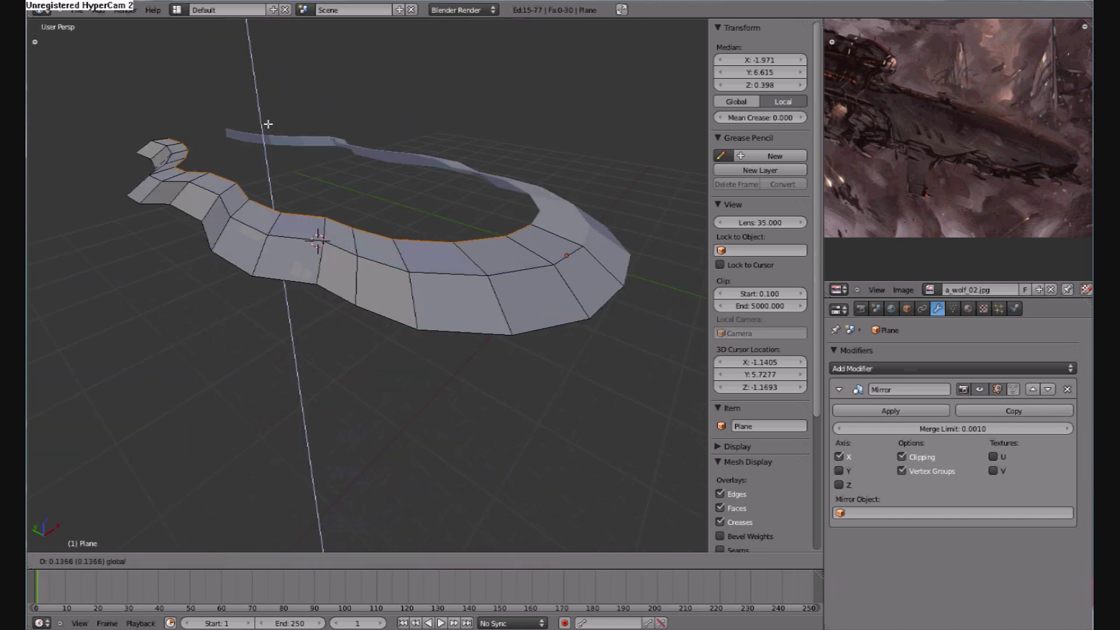
click(276, 121)
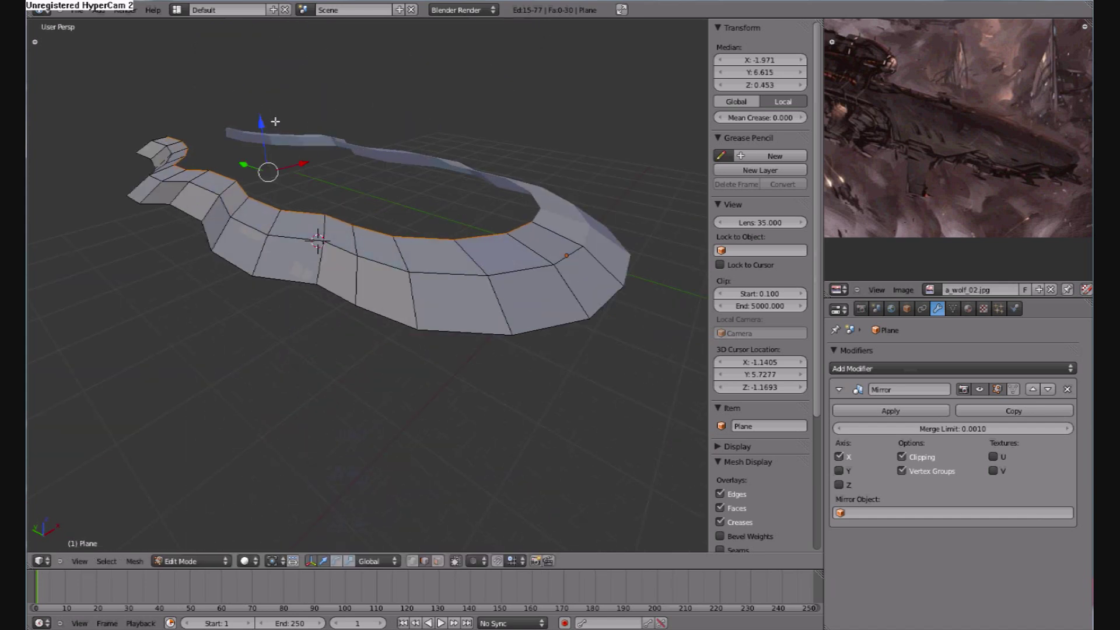
Shift the raised inner loop along Y to a median of about 6.52 and adjust its scale along Y
key(g)
click(415, 260)
key(s)
key(y)
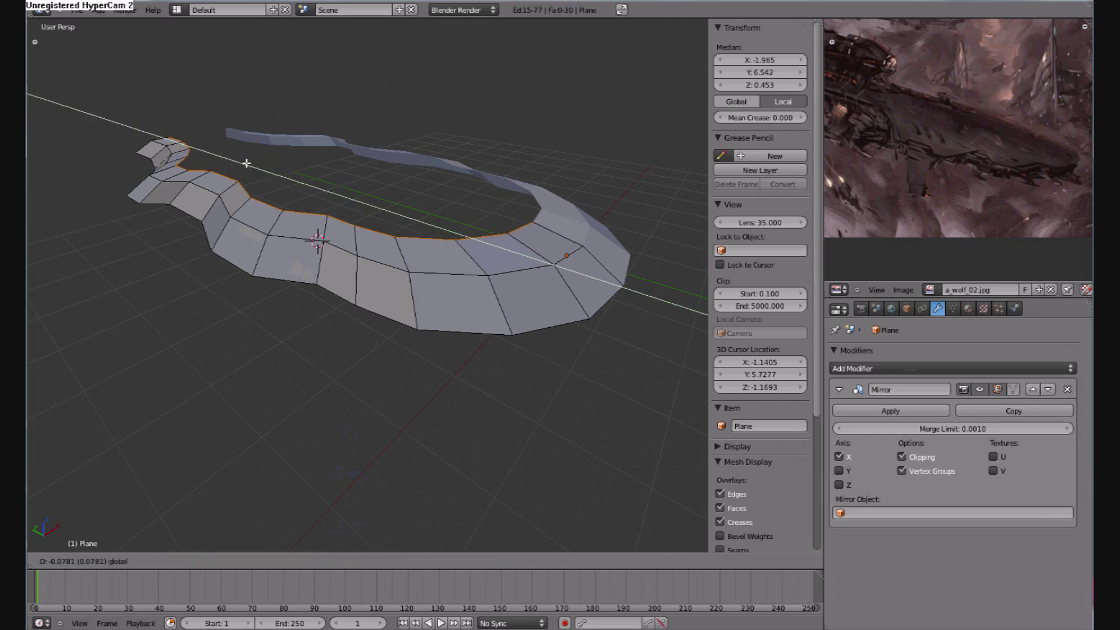
key(Escape)
key(s)
key(y)
click(383, 237)
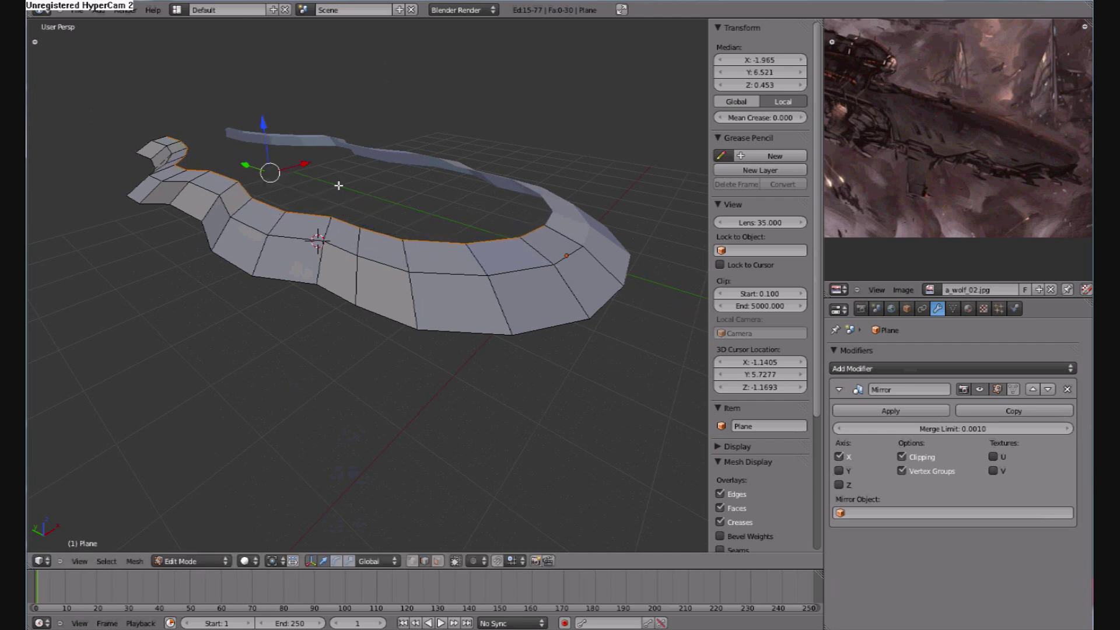
Shift the inner loop inward along X to a median of about -1.80 and raise it slightly to Z 0.465
key(g)
key(x)
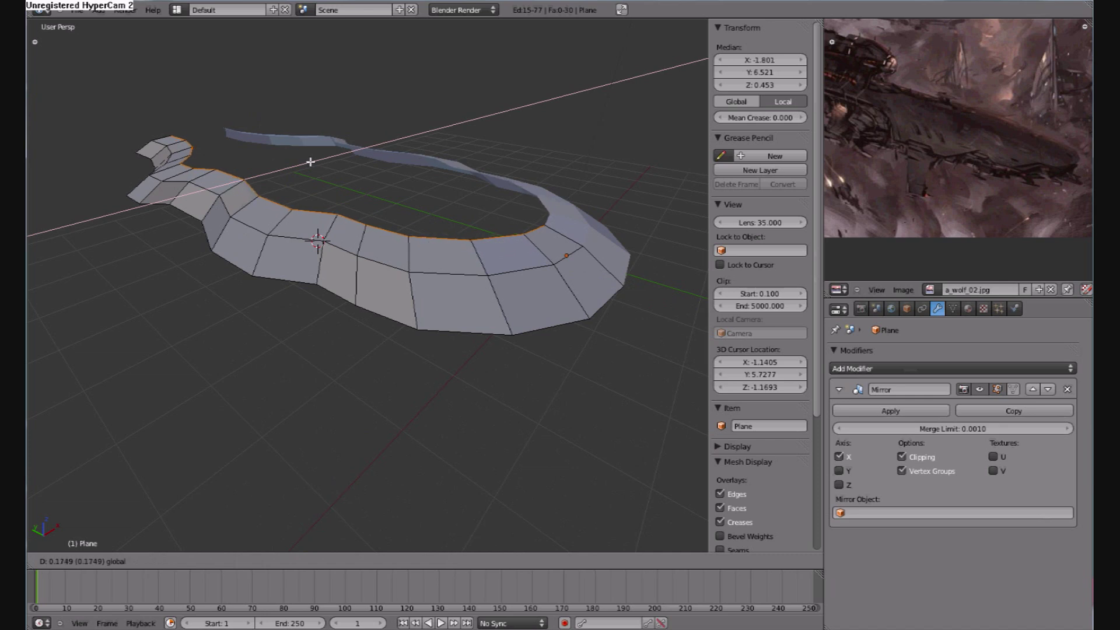
click(311, 162)
middle_drag(496, 202, 312, 272)
drag(344, 150, 343, 148)
middle_drag(352, 280, 398, 355)
Extrude the inner loop in place, scaling the new loop down and shifting it inward to a median X of about -1.23
key(e)
right_click(399, 355)
key(s)
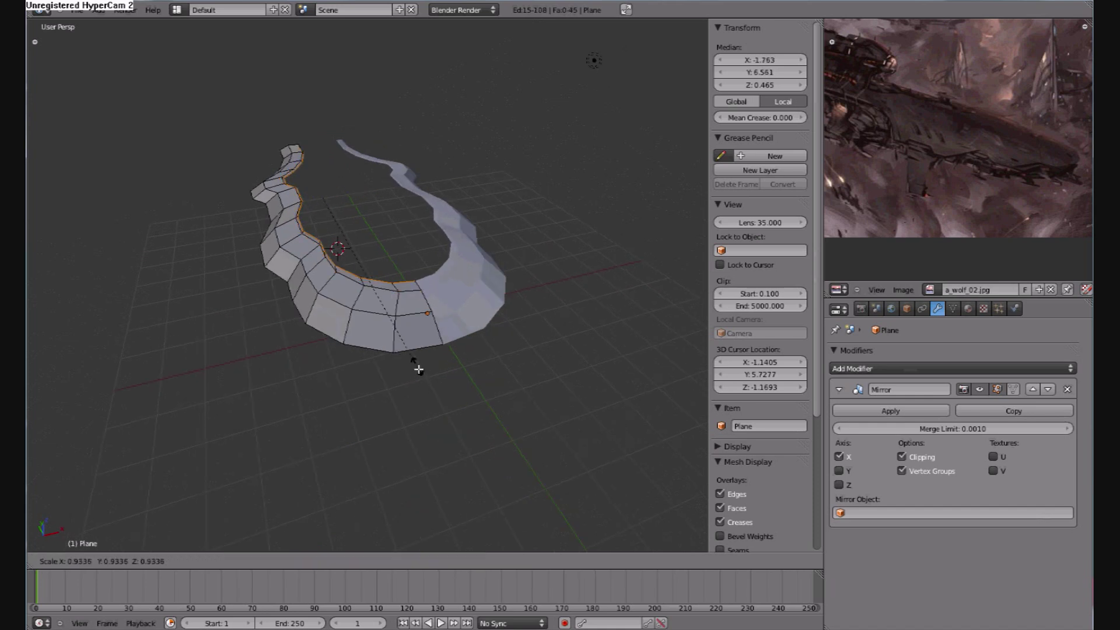
click(385, 315)
drag(357, 194, 370, 190)
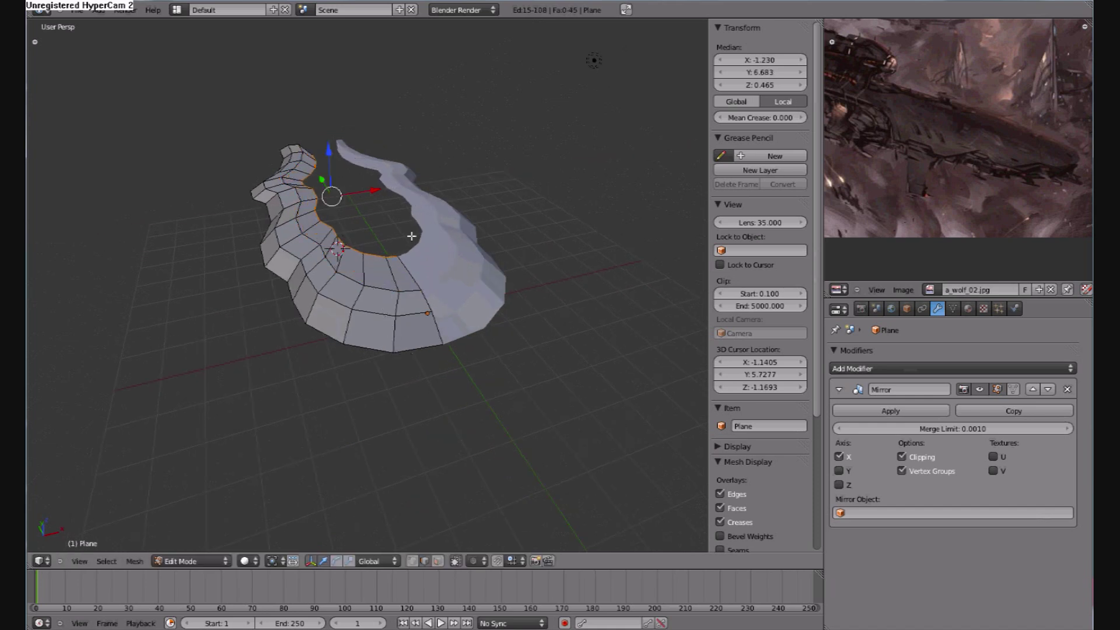
Stretch the newest inner loop along Y and shift it inward along X to a median of about -1.02
key(s)
key(y)
click(424, 244)
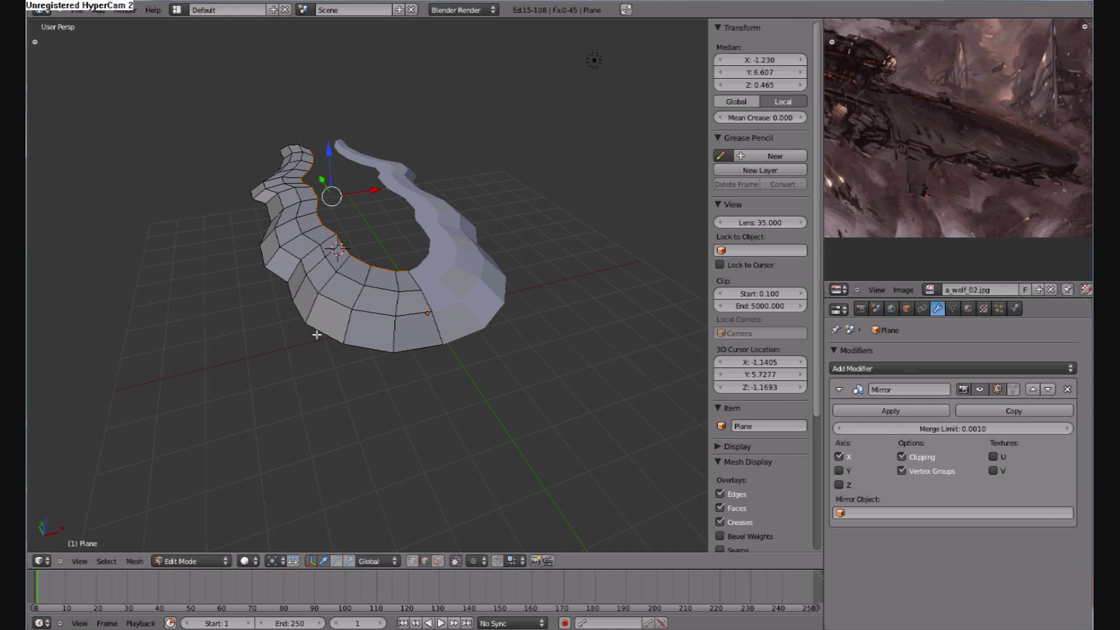
key(KP_7)
scroll(387, 295, up, 1)
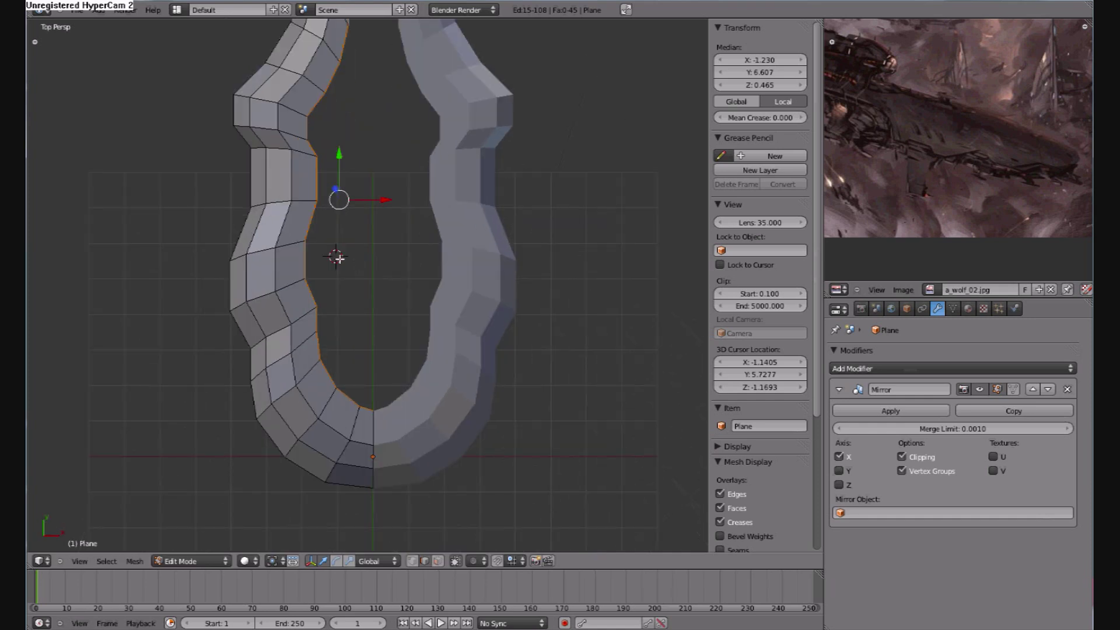
key(g)
click(375, 242)
key(g)
key(x)
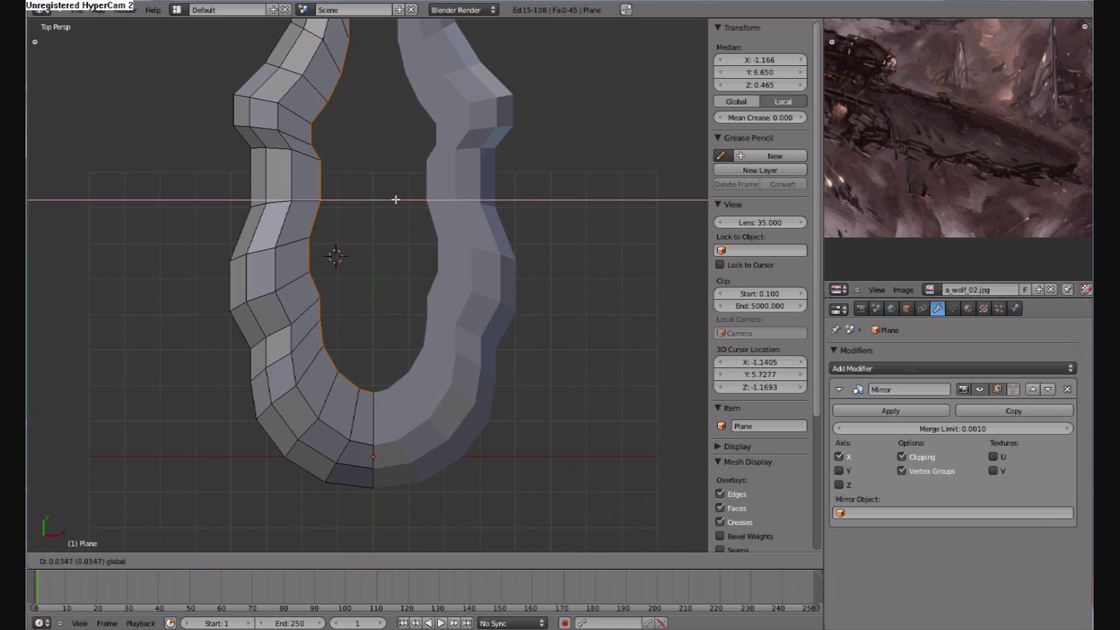
click(399, 199)
Scale the innermost loop along Y by about 1.12 and fine-tune its length to even out the front faces
key(s)
key(y)
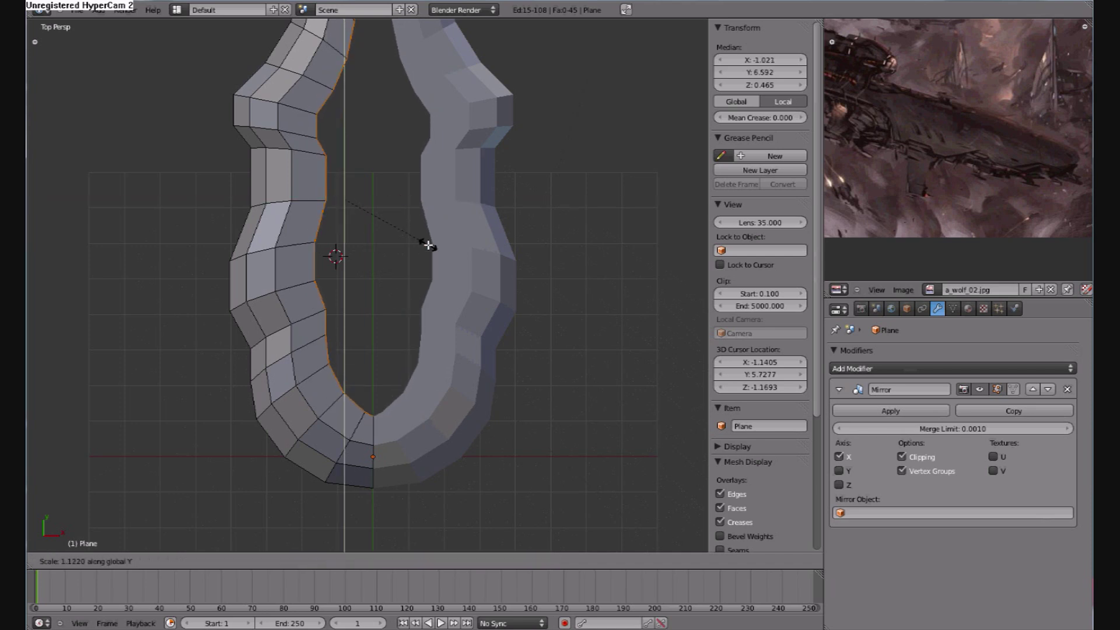
click(429, 247)
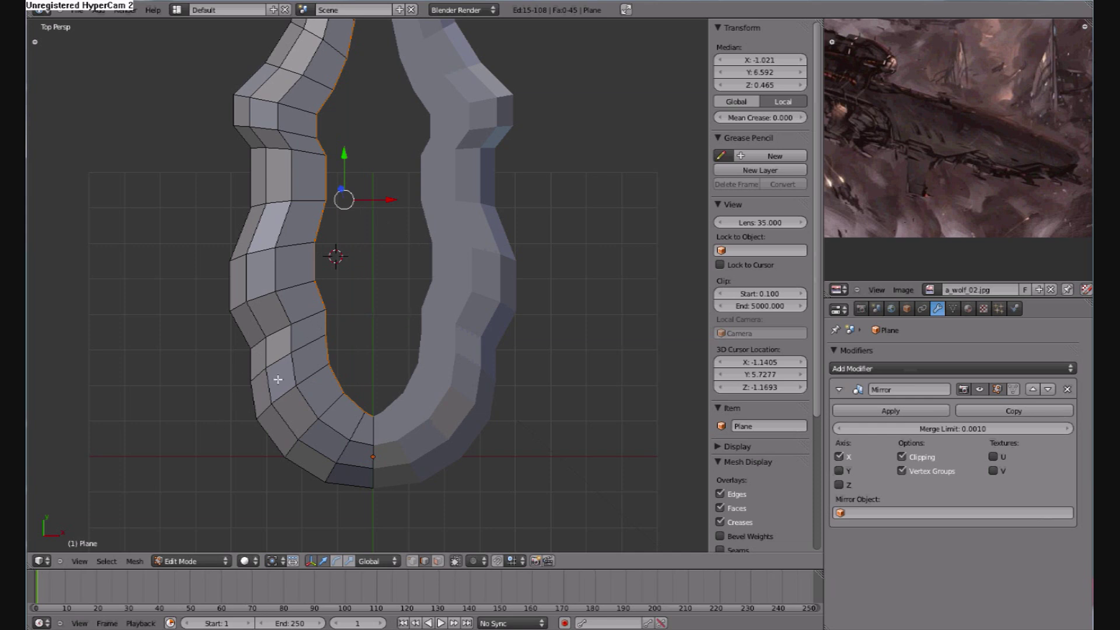
key(s)
key(y)
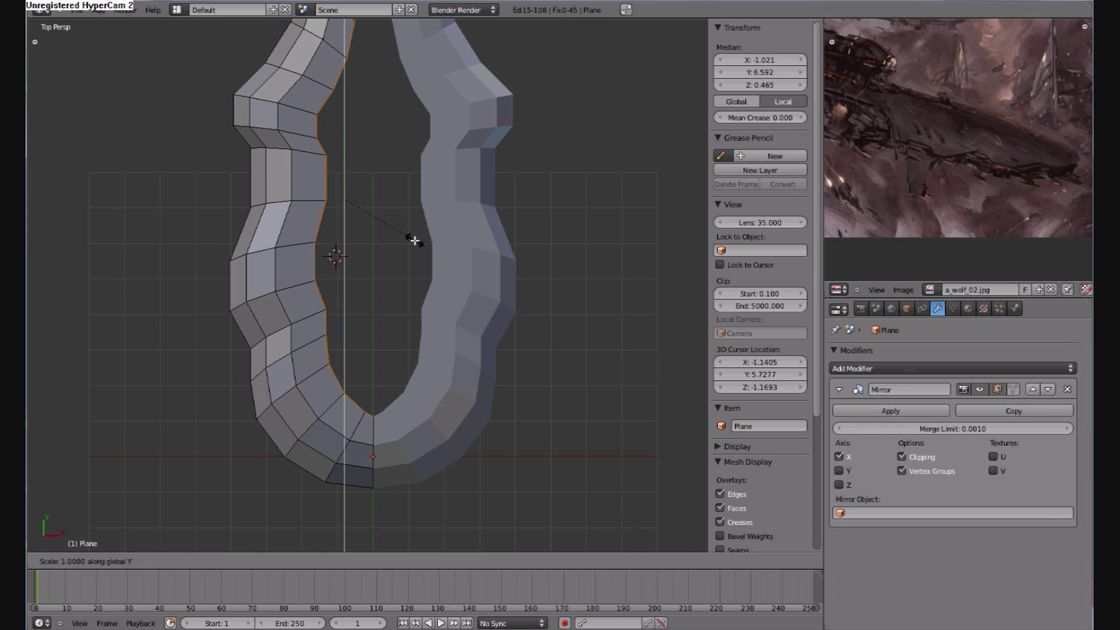
click(413, 239)
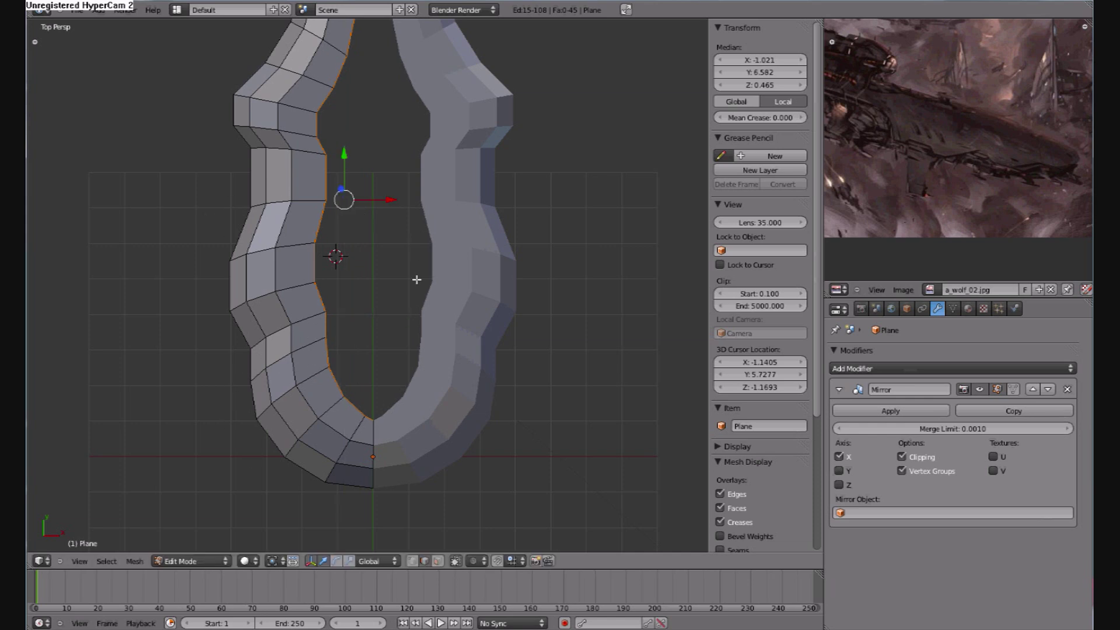
Extrude the innermost loop, scale it down and move it along X onto the mirror centre line to close the hull's top
key(e)
click(422, 308)
key(s)
click(421, 322)
drag(388, 200, 440, 200)
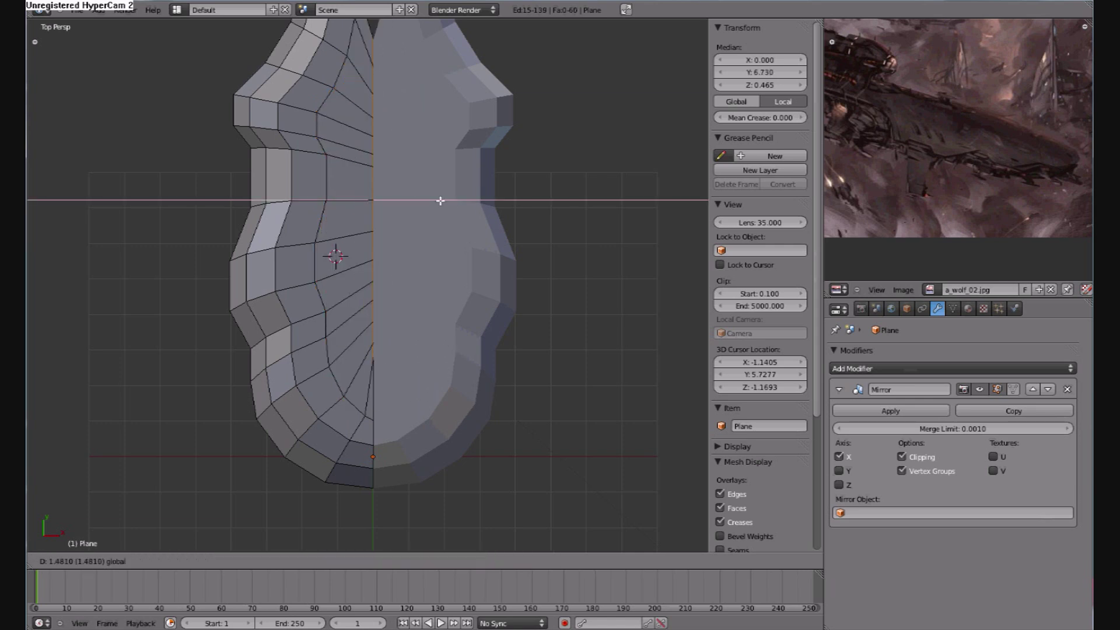
click(499, 206)
middle_drag(375, 364, 421, 331)
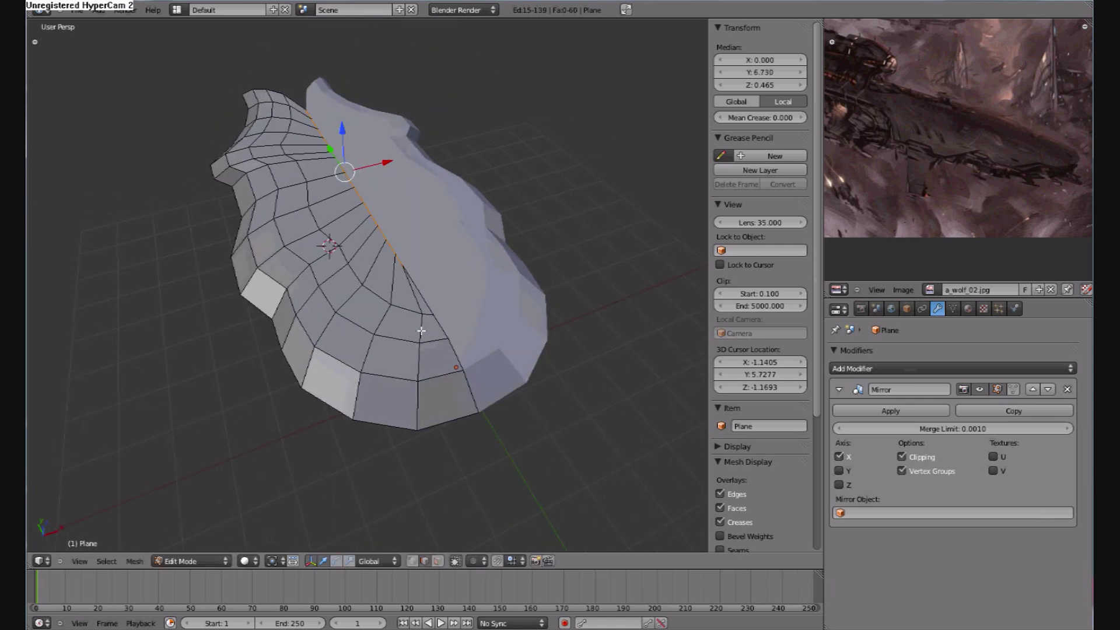
middle_drag(250, 428, 451, 370)
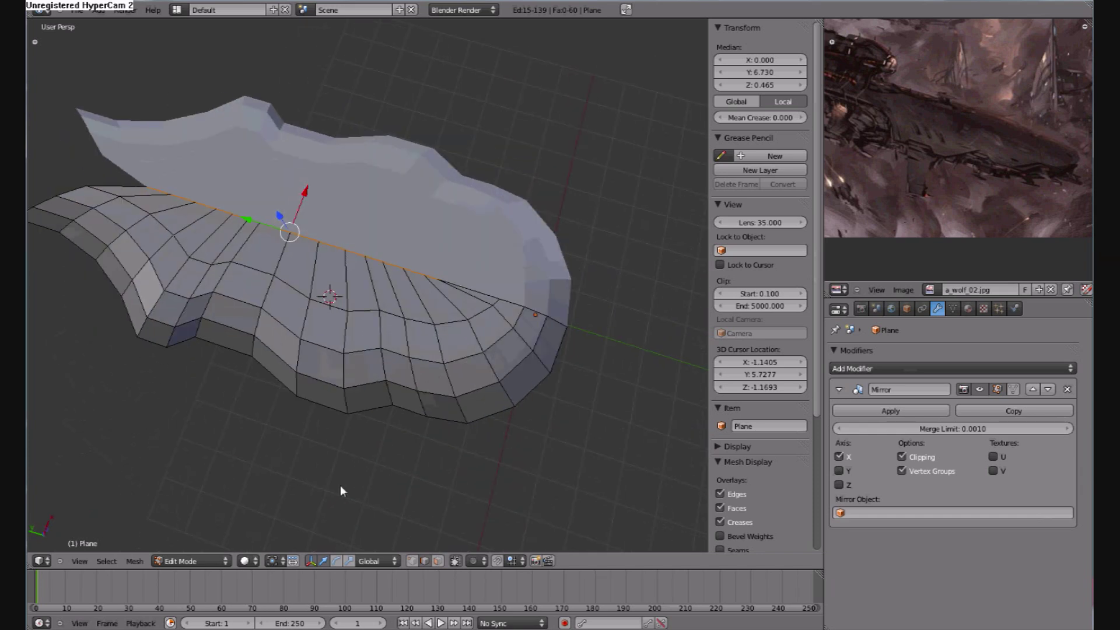
Enable vertex selection and slide the front vertex of the extruded centre line forward along Y to about 1.94
shift+click(412, 561)
click(447, 276)
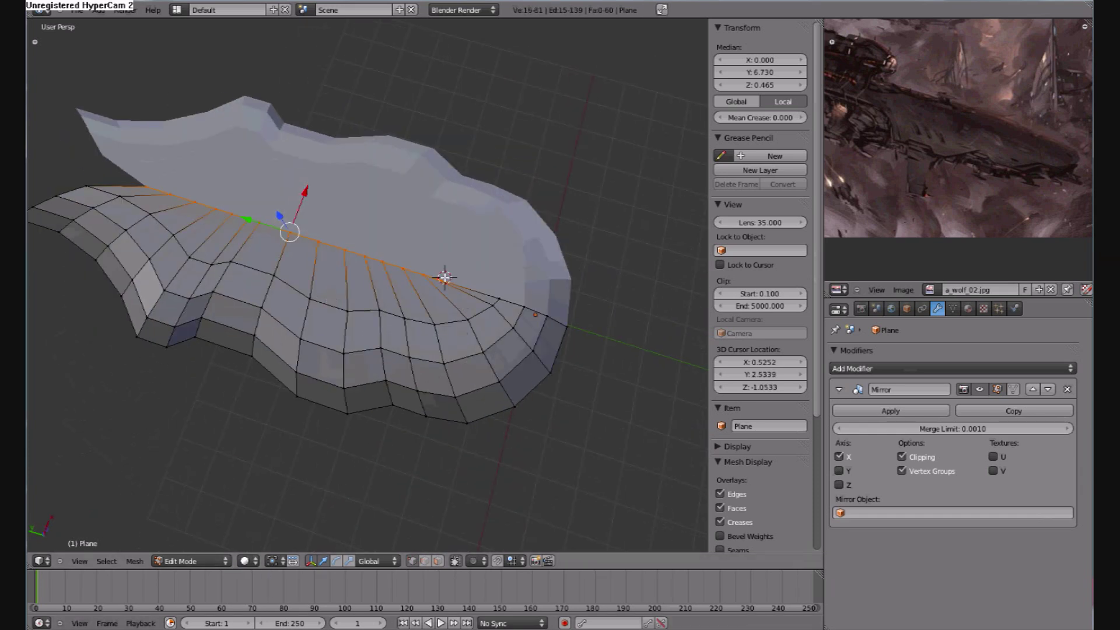
right_click(446, 278)
key(g)
key(y)
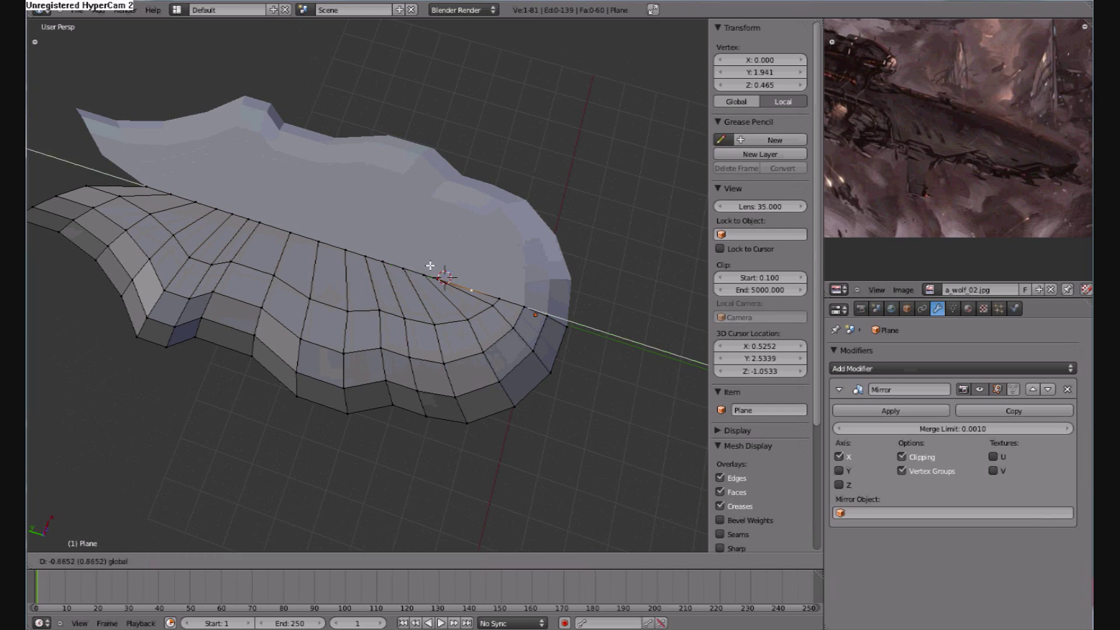
click(430, 266)
scroll(460, 342, up, 3)
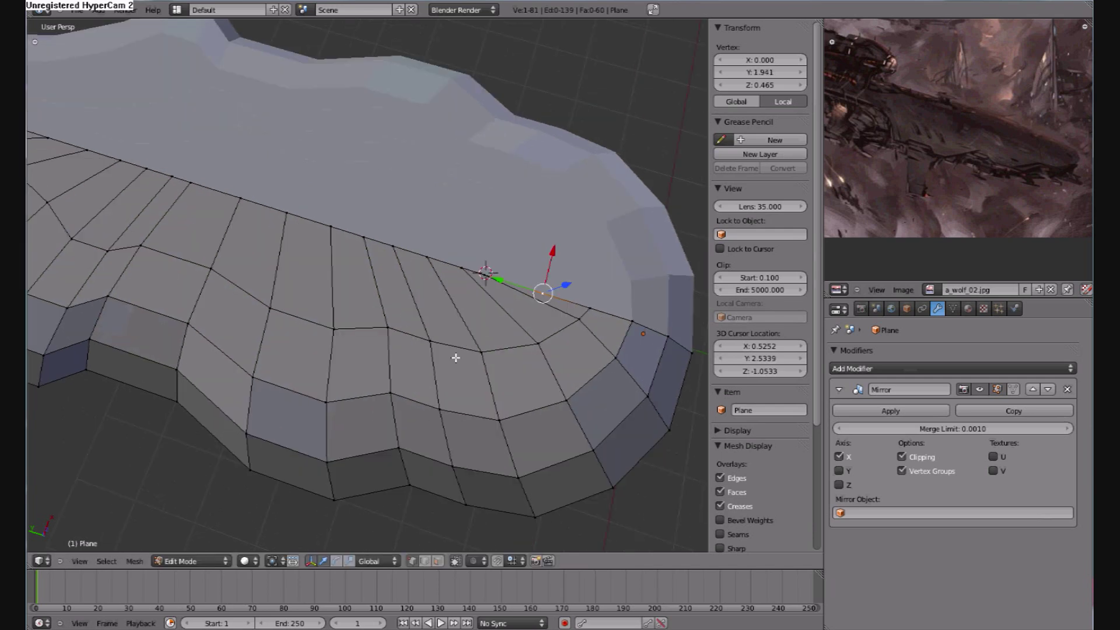
middle_drag(456, 358, 400, 278)
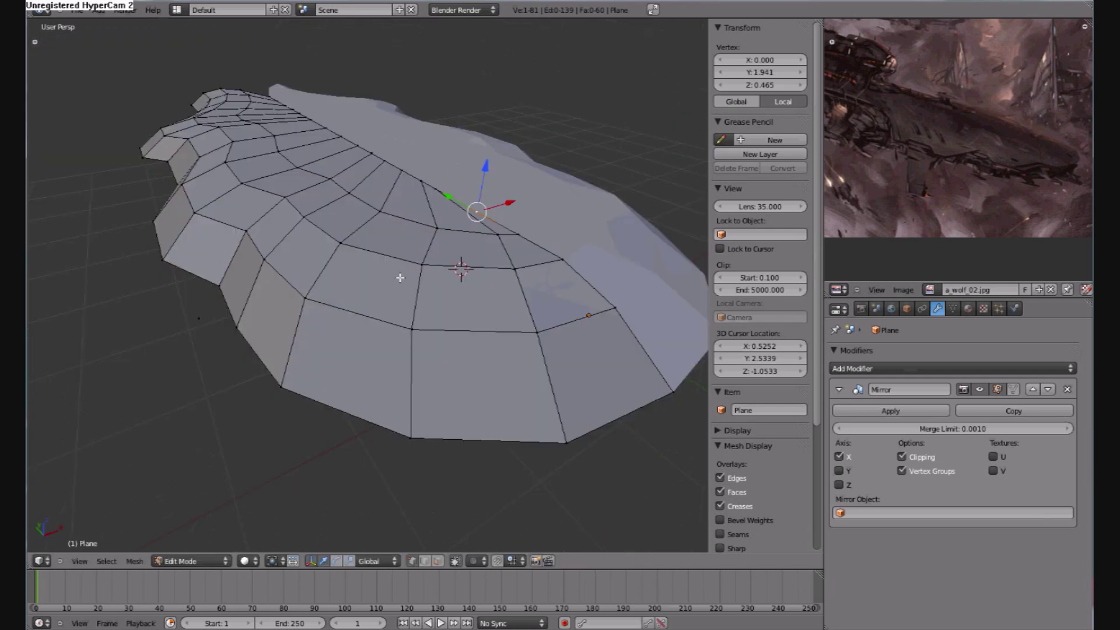
Select the innermost loop together with the centre line and raise both along Z to a median of about 0.86
alt+right_click(408, 223)
middle_drag(390, 232, 379, 261)
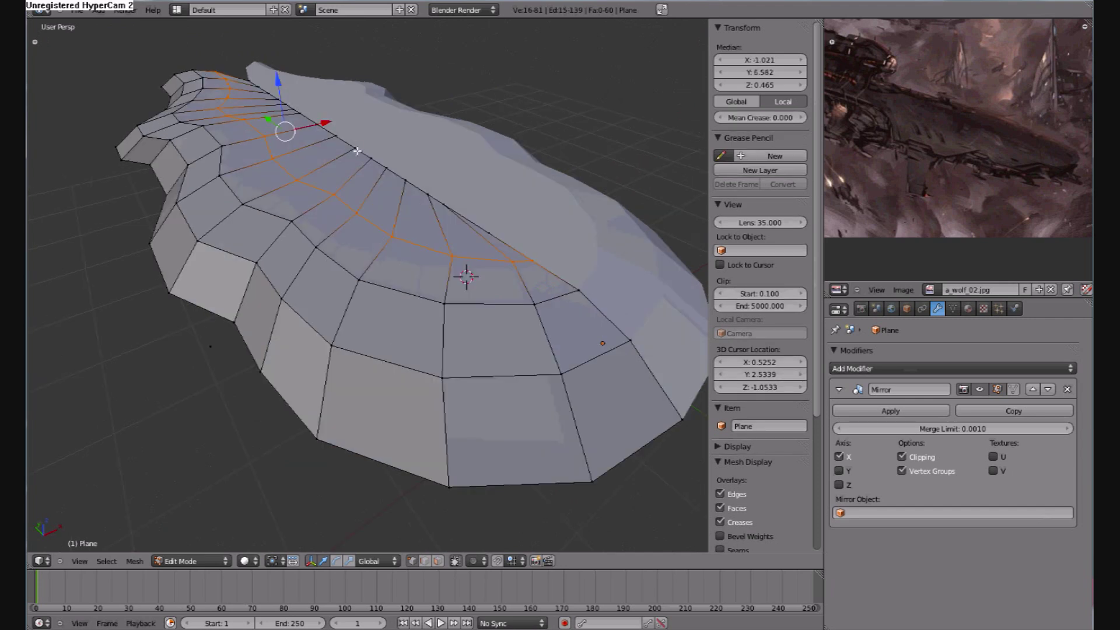
alt+shift+right_click(380, 164)
mouse_move(280, 82)
mouse_down()
mouse_move(291, 76)
mouse_move(263, 74)
mouse_up()
alt+shift+right_click(308, 231)
key(ctrl+KP_Subtract)
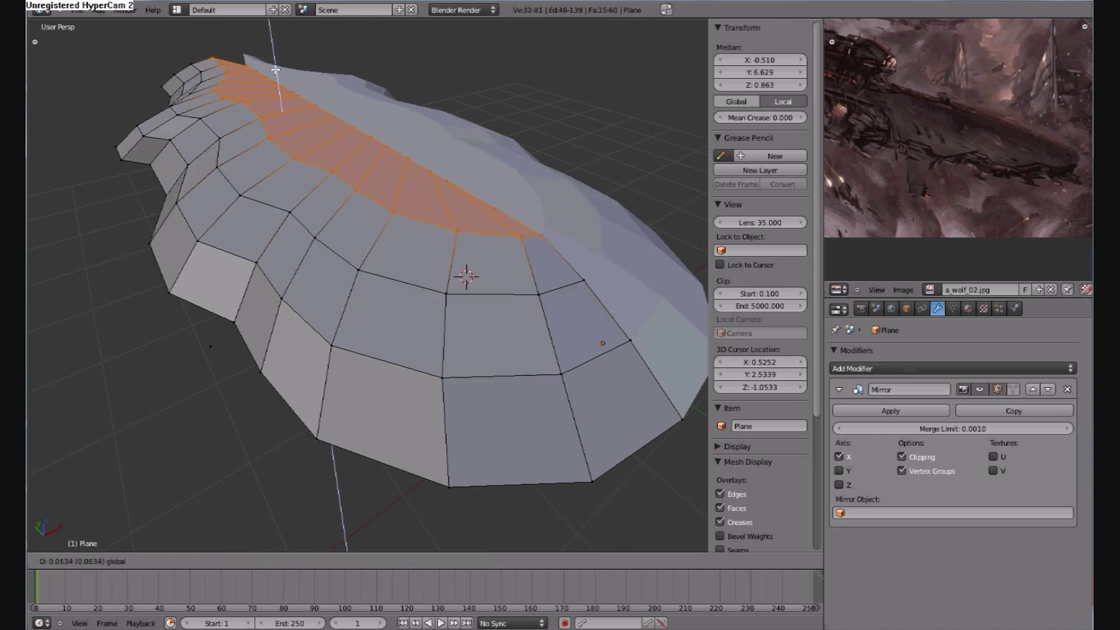
Select only the centre-line loop and raise it along Z to about 0.998 to crown the hull
alt+click(296, 95)
drag(322, 61, 332, 55)
middle_drag(505, 284, 477, 319)
scroll(478, 318, up, 1)
scroll(478, 318, up, 1)
click(509, 320)
scroll(510, 315, down, 2)
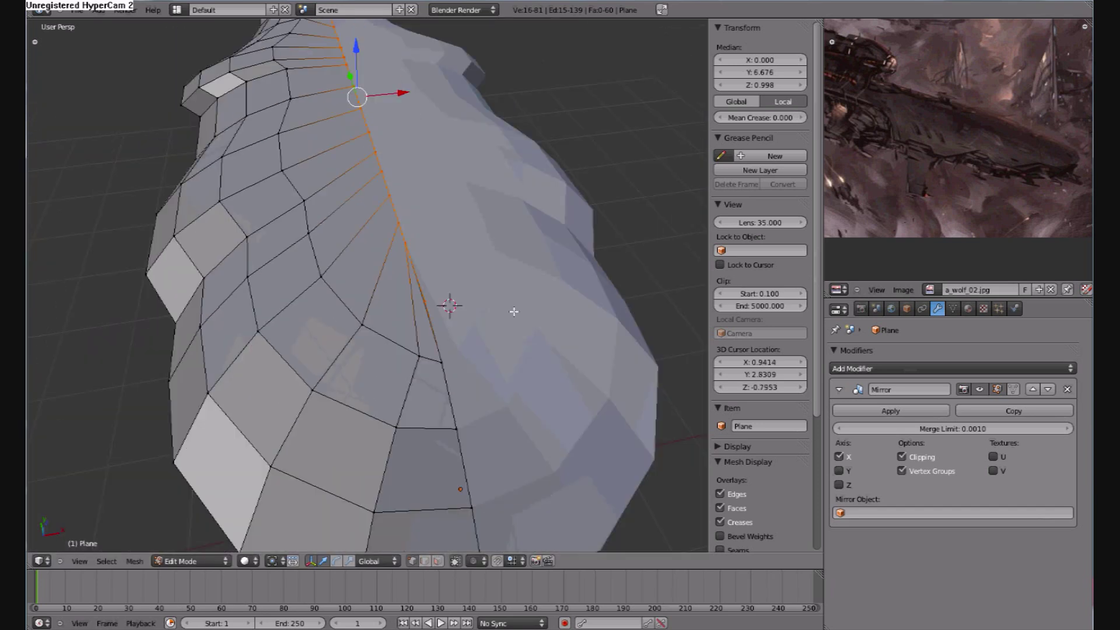
Merge the two crowded vertices near the front of the centre line at the last selected one
right_click(410, 239)
shift+right_click(424, 298)
key(w)
click(411, 324)
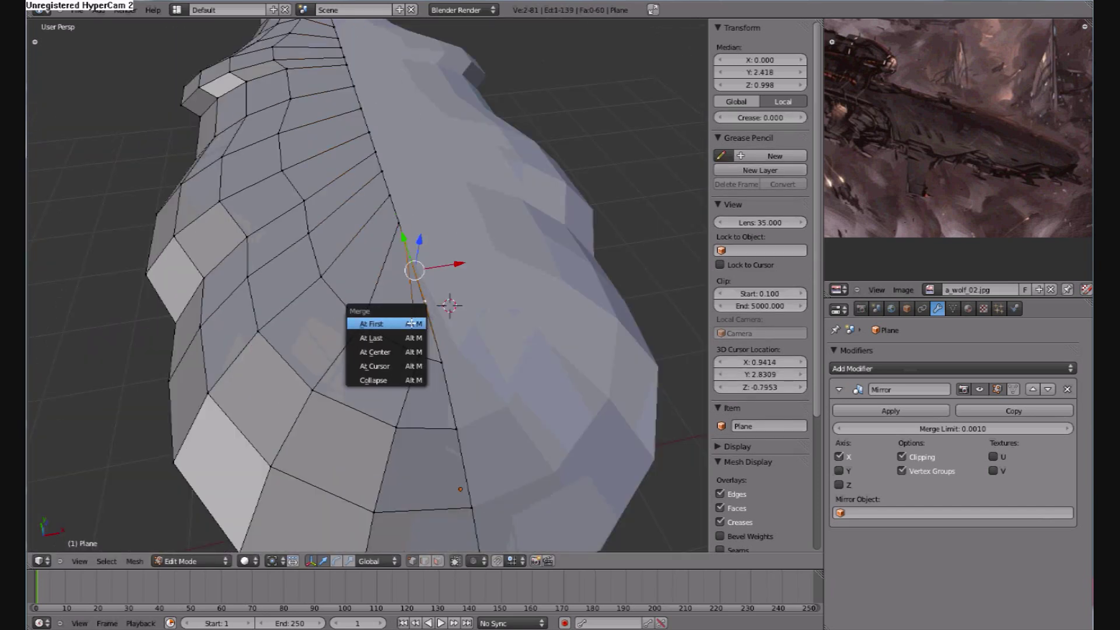
click(411, 336)
Slide the merged front vertex and the centre-line vertices behind it forward along Y to spread them out
key(a)
right_click(426, 304)
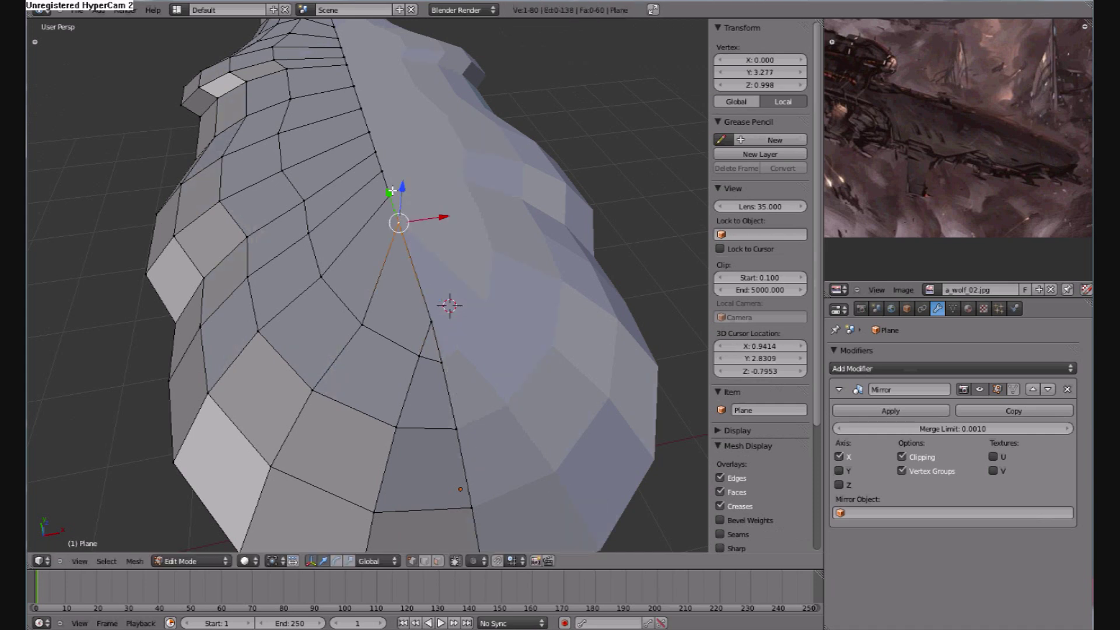
key(g)
key(y)
click(385, 165)
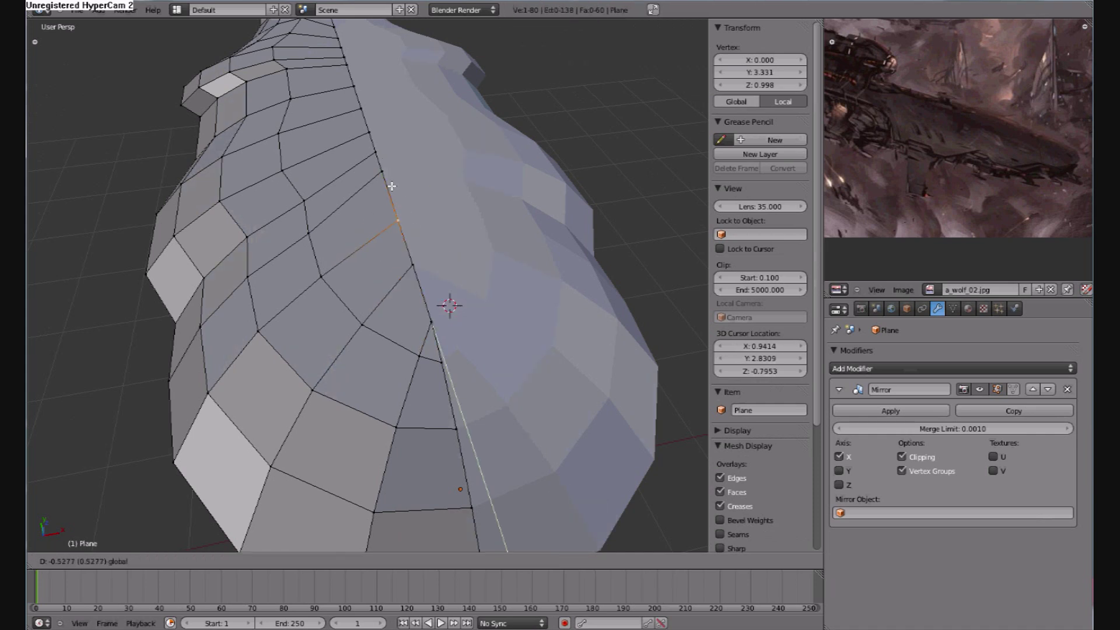
middle_drag(390, 184, 484, 461)
drag(411, 175, 408, 174)
right_click(397, 170)
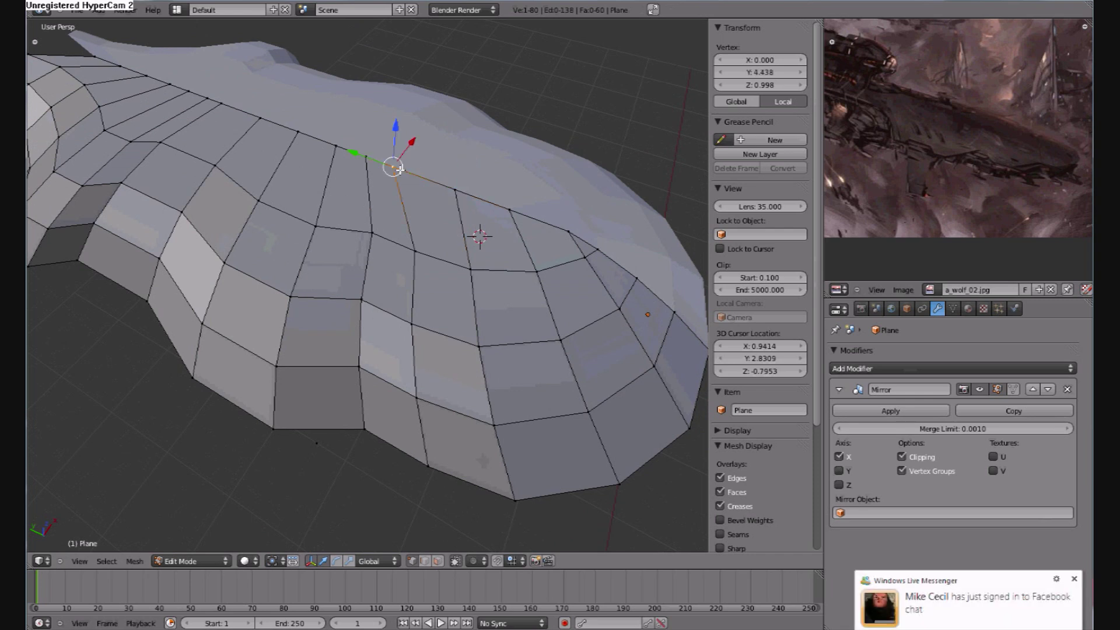
right_click(344, 146)
key(g)
click(368, 159)
key(ctrl+z)
Space out the remaining front centre-line vertices along Y, placing the one just behind the foremost at about Y 2.14
right_click(394, 167)
drag(355, 153, 431, 180)
right_click(467, 199)
right_click(511, 211)
key(g)
key(y)
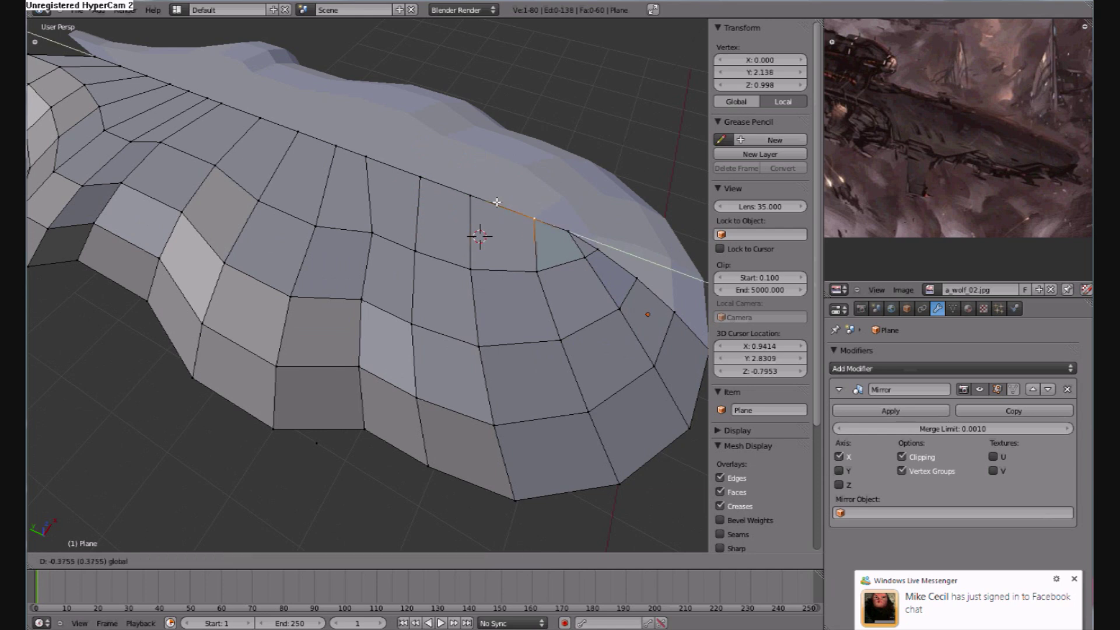
click(496, 202)
drag(497, 202, 569, 231)
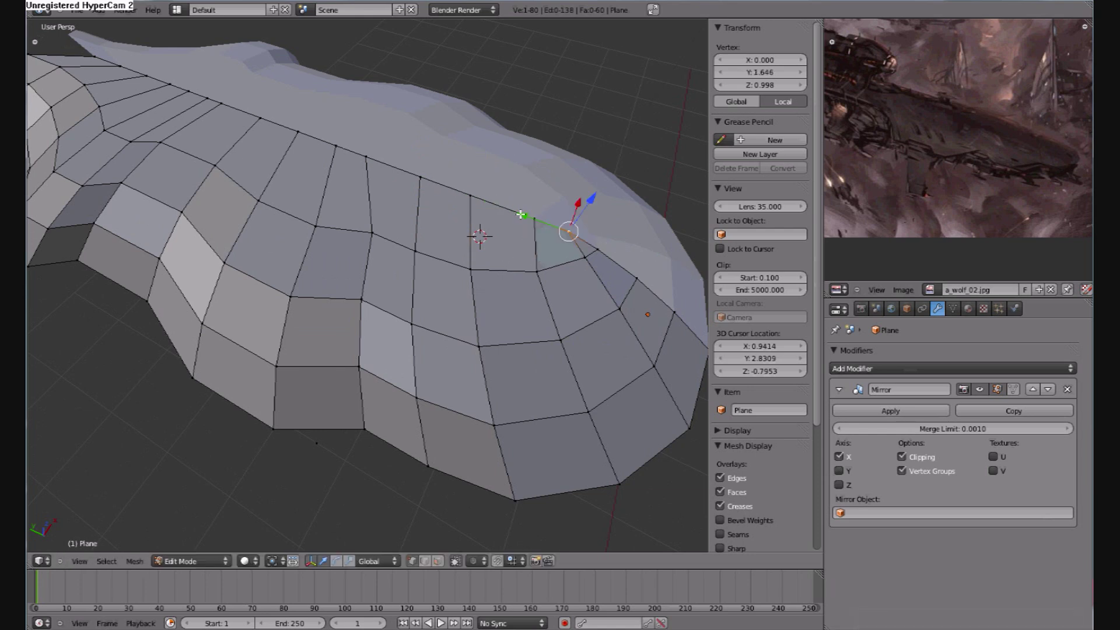
Select the whole hull mesh and apply Shade Smooth to it
scroll(520, 215, down, 6)
key(a)
key(w)
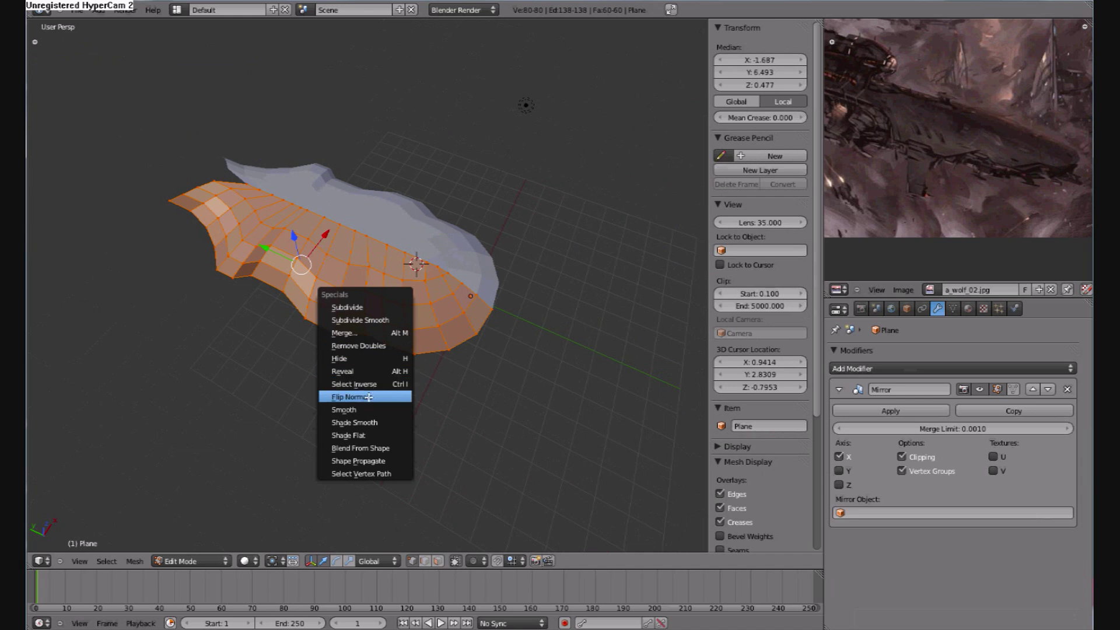
click(362, 423)
key(a)
scroll(422, 385, up, 2)
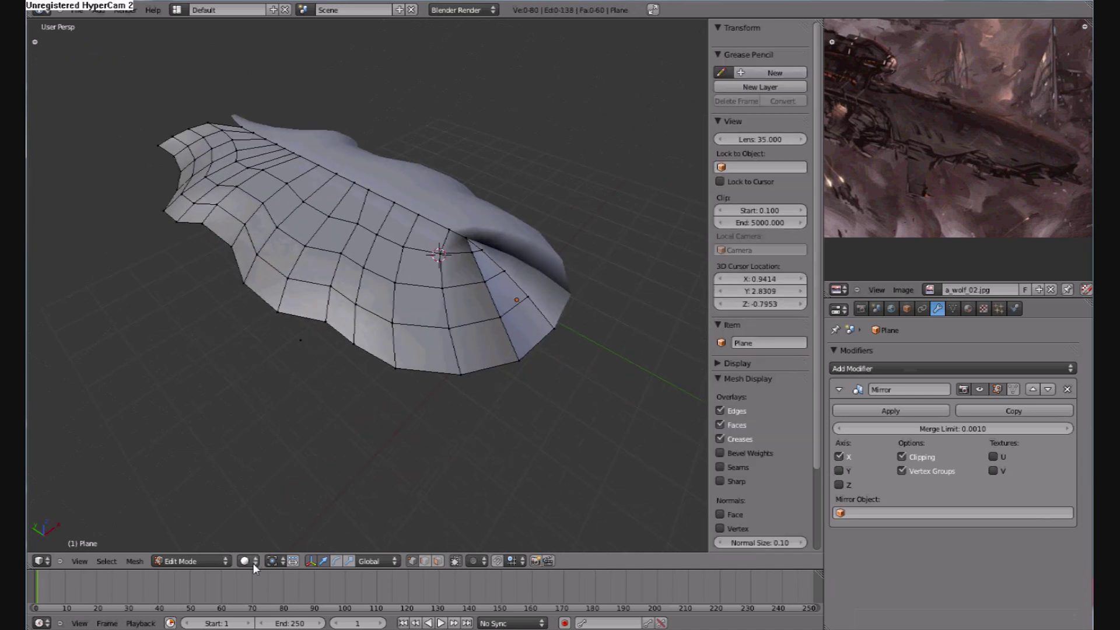
Set the viewport shading to Textured and enable face selection for the front of the hull
click(253, 562)
click(263, 508)
scroll(444, 417, up, 1)
middle_drag(478, 406, 458, 437)
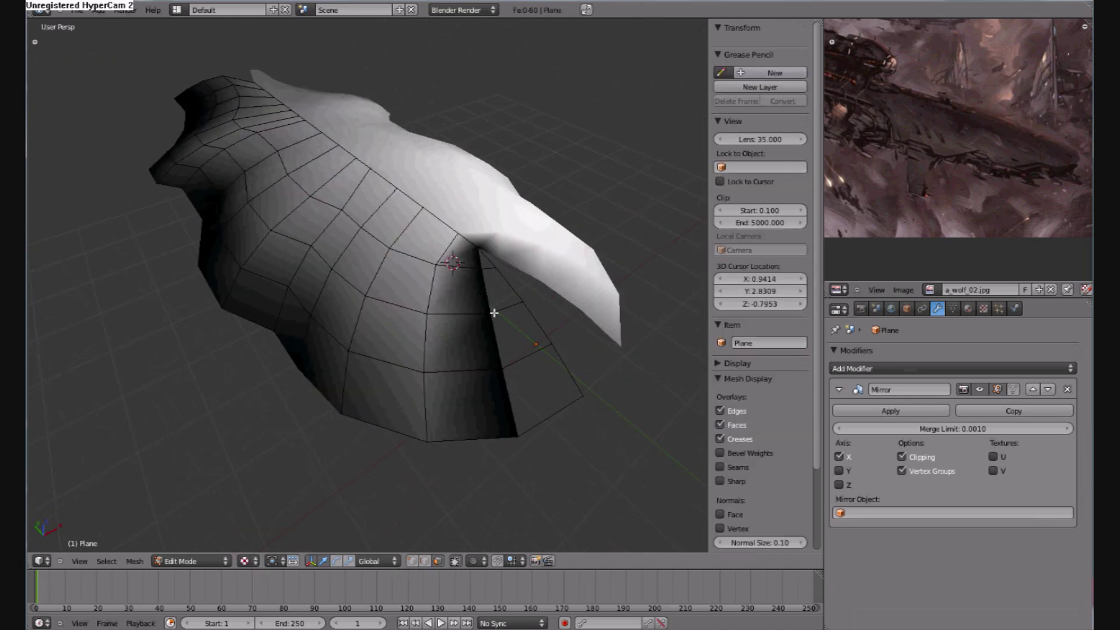
click(496, 284)
click(536, 386)
click(536, 399)
Try to flip the normals of the four front faces beside the centre line
middle_drag(535, 427, 472, 291)
click(347, 65)
mouse_move(409, 149)
middle_down()
mouse_move(422, 175)
mouse_move(422, 286)
middle_up()
right_click(367, 81)
right_click(415, 356)
shift+right_click(419, 397)
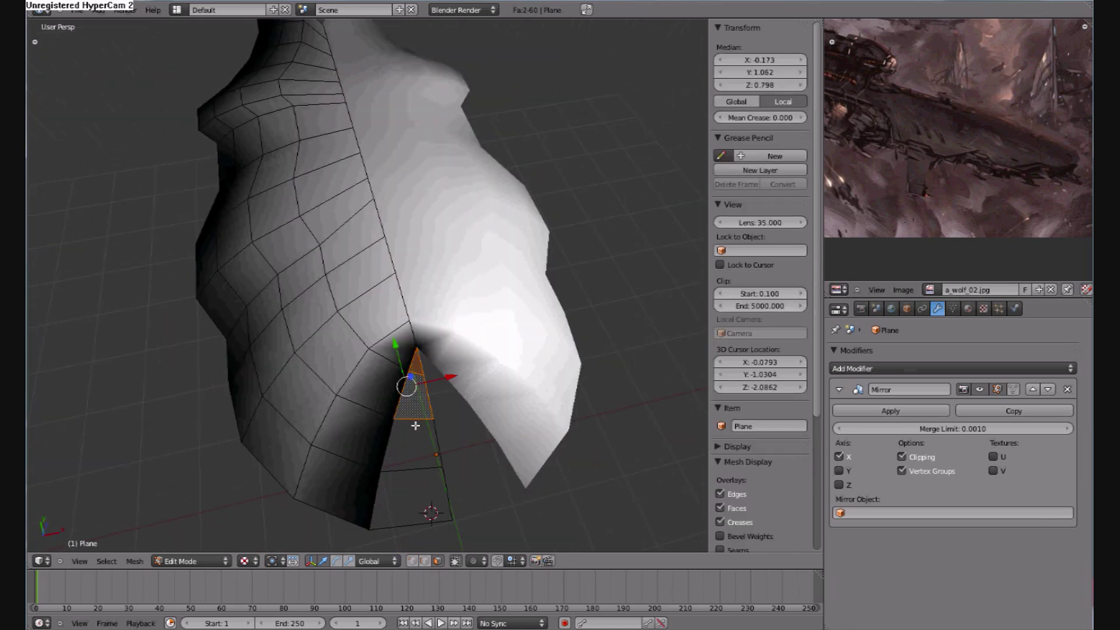
shift+right_click(415, 432)
shift+right_click(417, 490)
key(w)
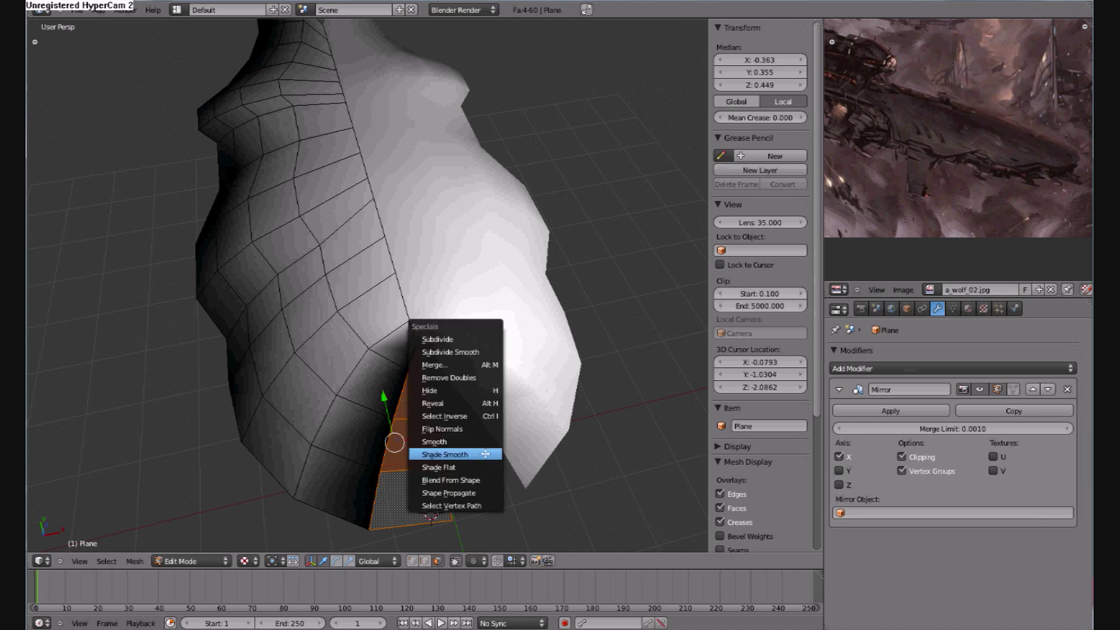
click(458, 430)
mouse_move(458, 431)
middle_down()
mouse_move(461, 454)
mouse_move(440, 432)
middle_up()
Recalculate the normals of the entire hull mesh so all faces point outward
key(a)
key(a)
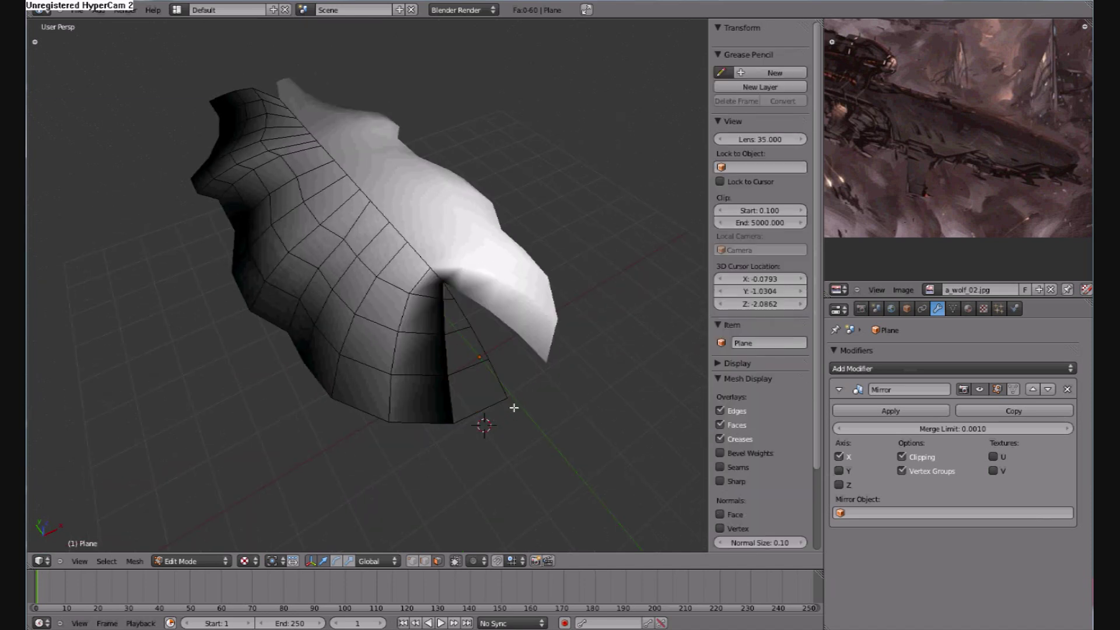
key(ctrl+n)
key(a)
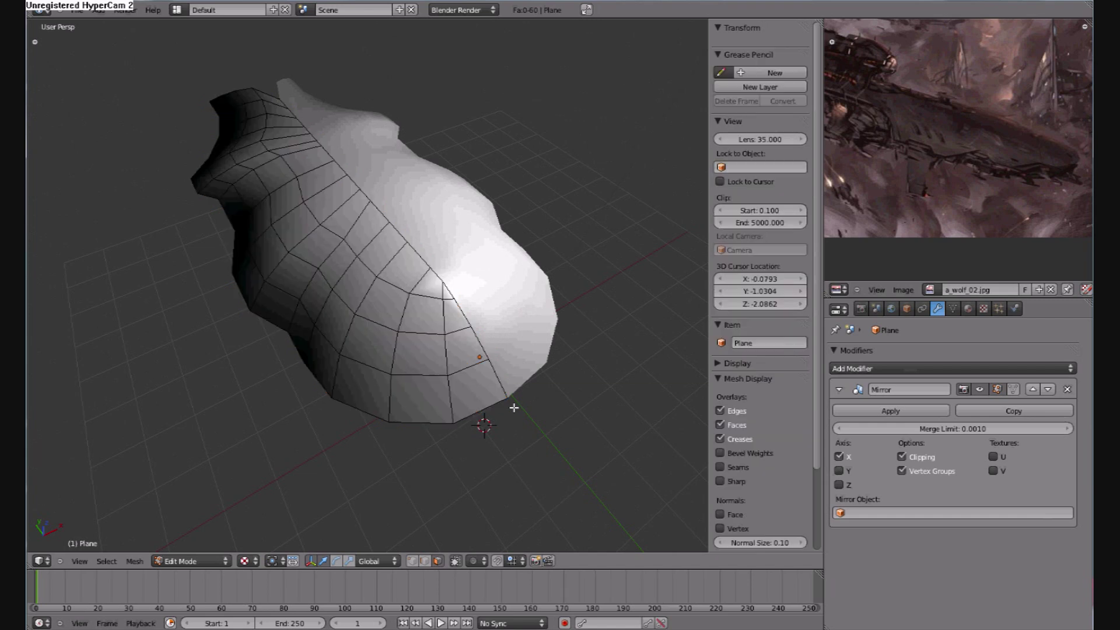
middle_drag(403, 387, 462, 378)
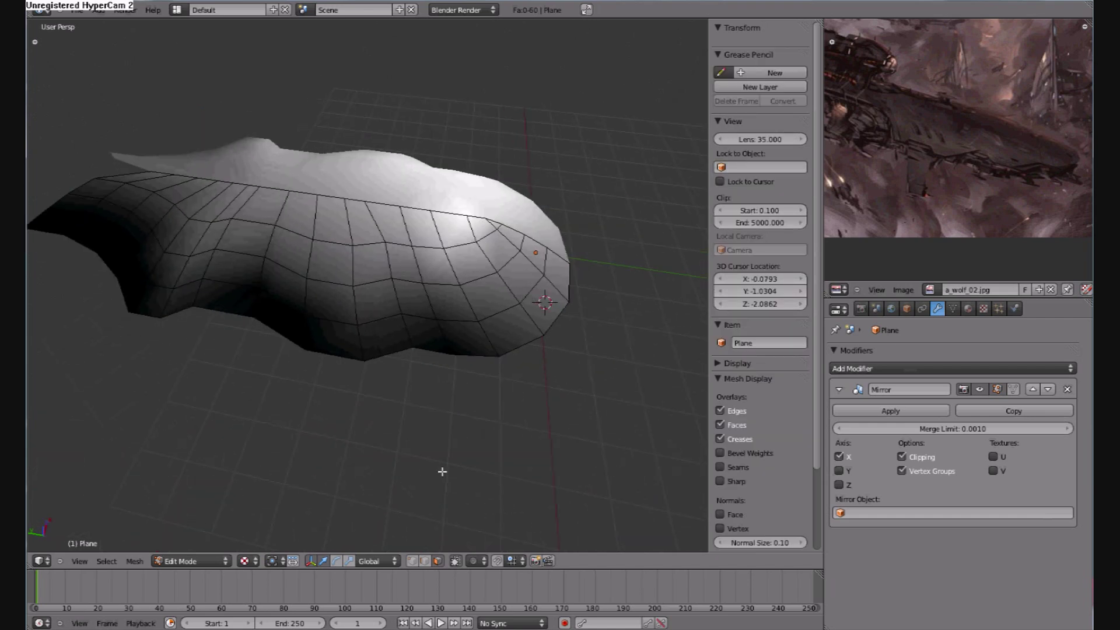
Enable vertex selection and slide the third centre-line vertex from the front along Y to about 2.95
shift+click(425, 561)
shift+click(412, 562)
scroll(420, 204, up, 2)
click(412, 206)
right_click(411, 205)
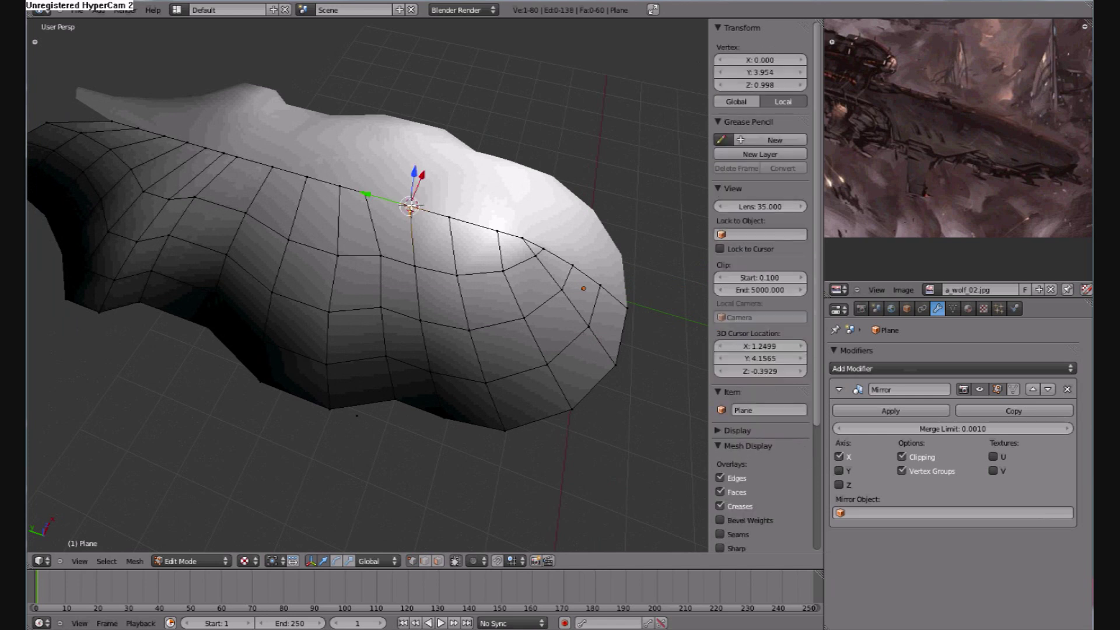
right_click(457, 225)
drag(407, 205, 417, 208)
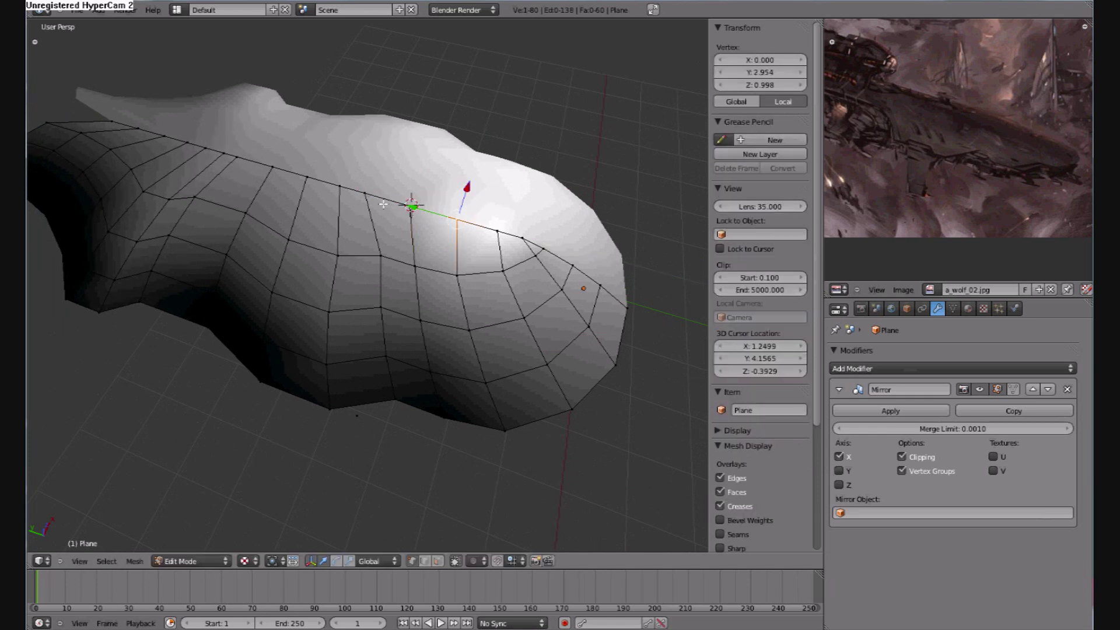
Slide the neighbouring centre-line vertex forward along Y to about 3.8 and fine-tune the spacing
right_click(366, 192)
right_click(411, 207)
key(g)
key(y)
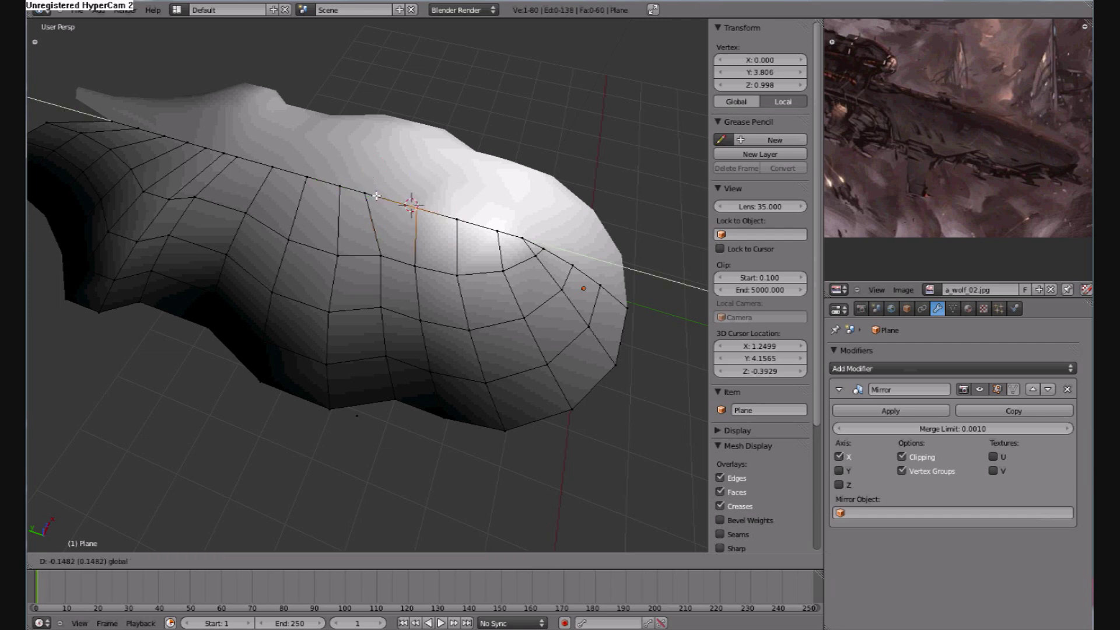
key(Return)
key(g)
key(y)
key(Return)
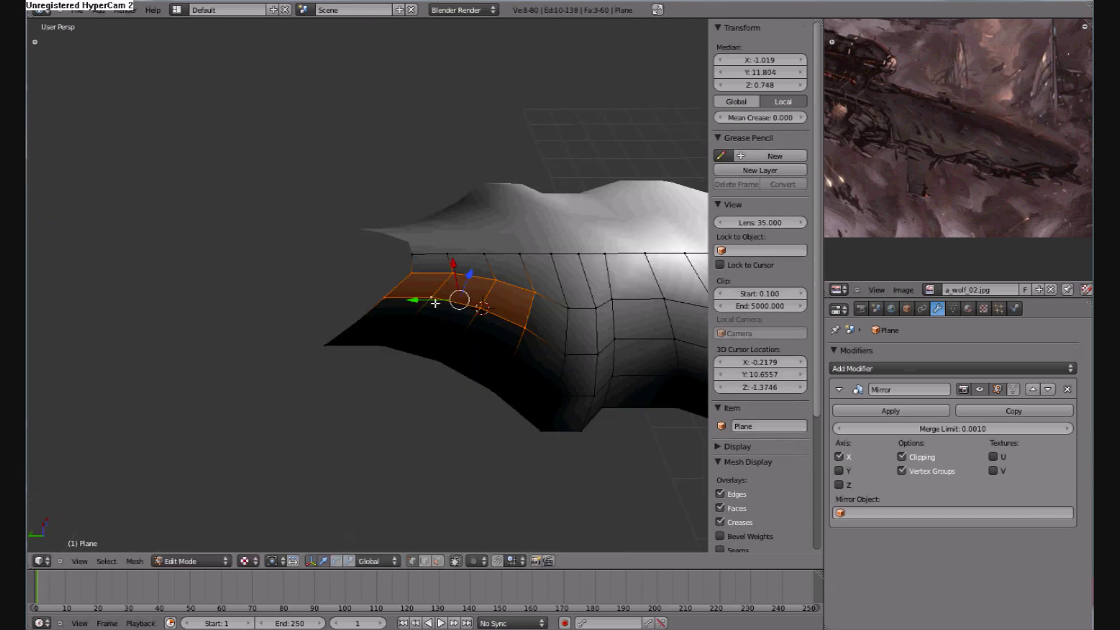
Add the third row of tail vertices to the selection and shift the twelve-vertex block backward along Y
shift+right_click(414, 325)
shift+right_click(359, 328)
shift+right_click(461, 341)
shift+right_click(506, 357)
key(g)
key(y)
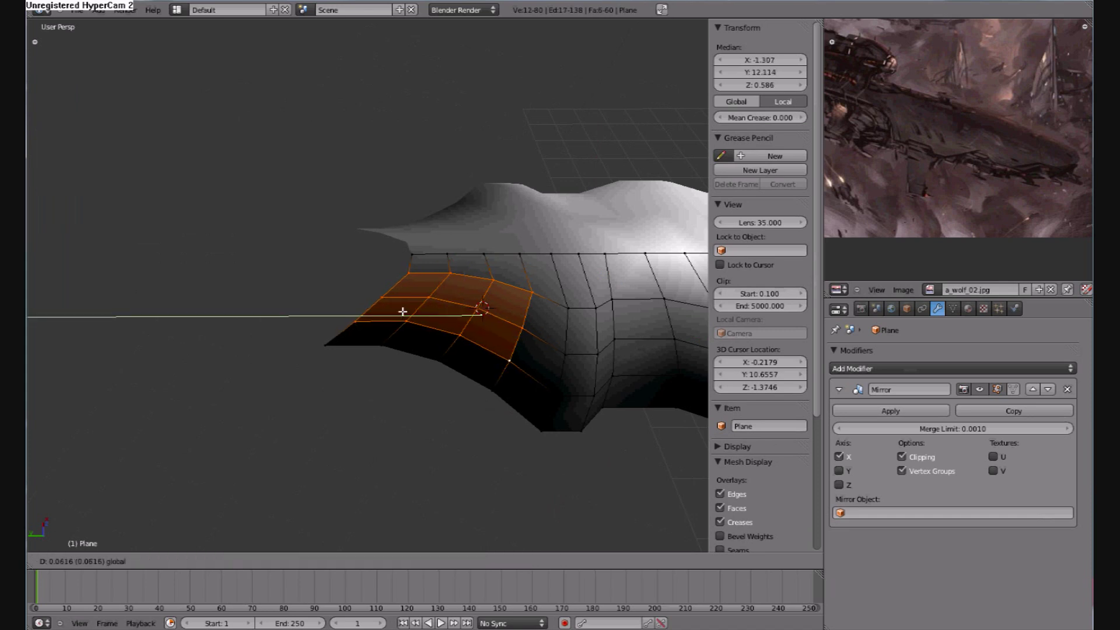
key(Return)
Deselect the foremost column of the tail block and shift the remaining nine vertices farther back along Y
shift+right_click(505, 350)
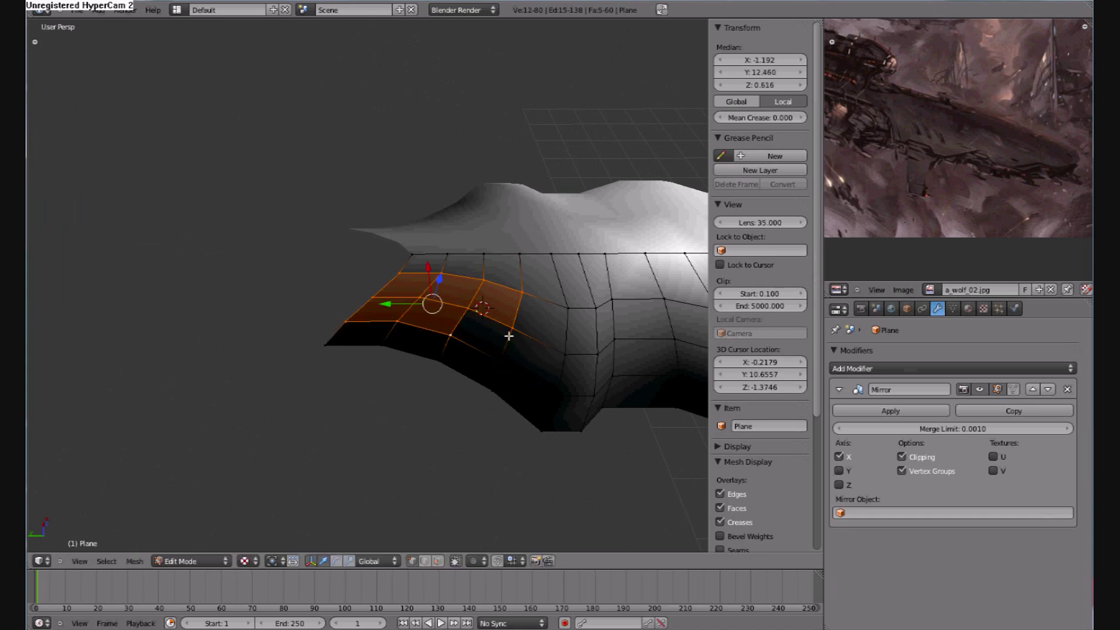
shift+right_click(507, 301)
key(g)
key(x)
key(Return)
Deselect the next column and shift the last six tail vertices backward along Y to a median of about 13.88
shift+right_click(435, 324)
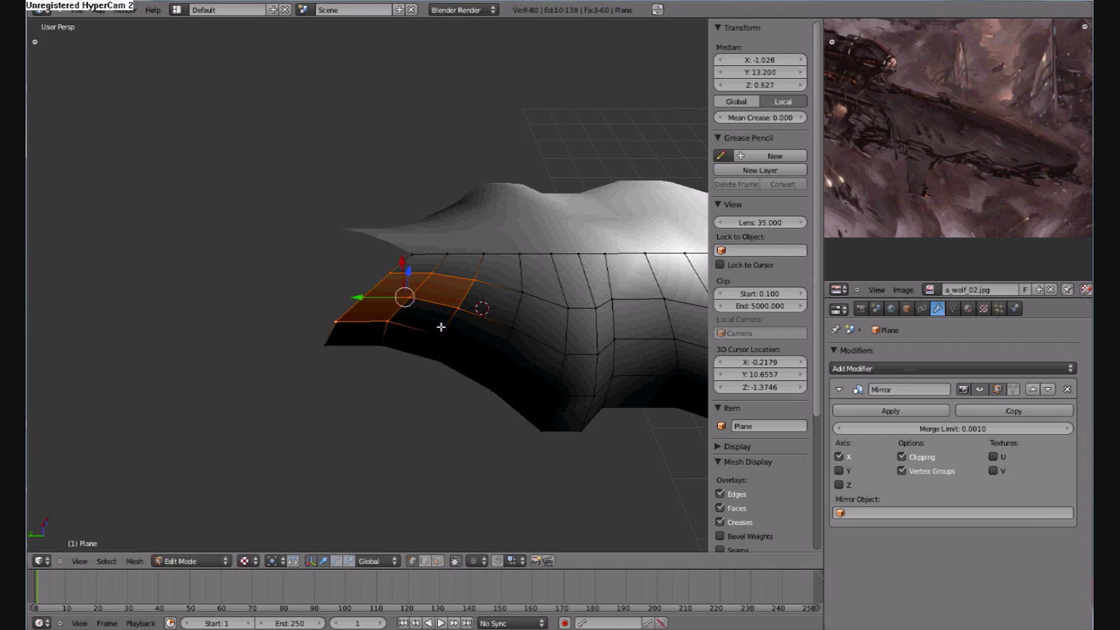
shift+right_click(461, 294)
key(g)
key(x)
click(338, 297)
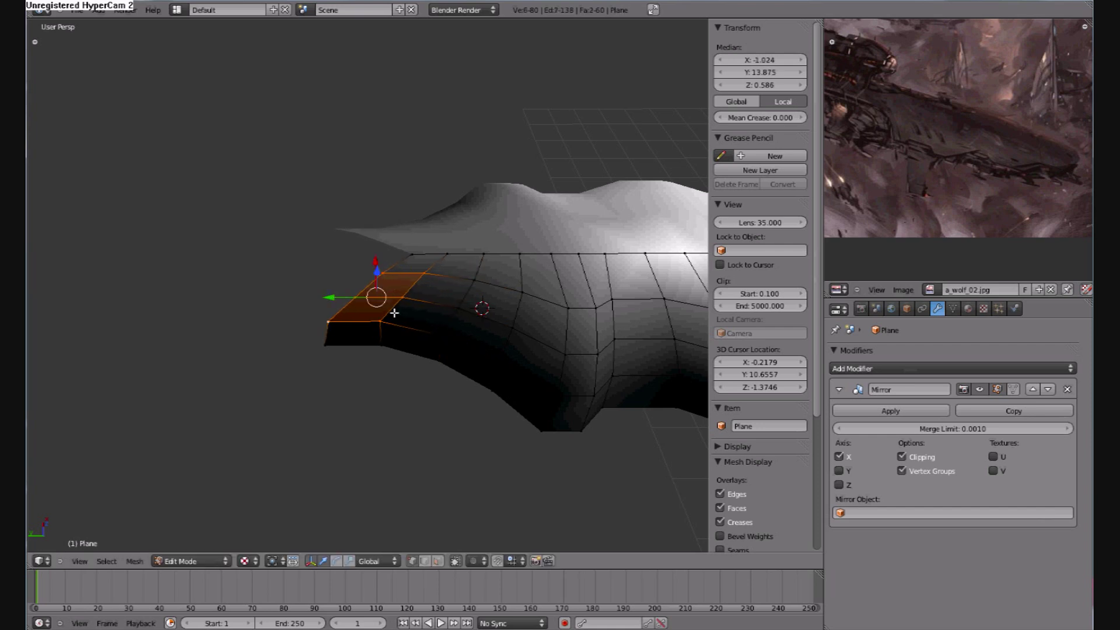
Keep only the three rearmost tail vertices selected and shift them along Y to a median of about 14.49
shift+right_click(385, 320)
shift+right_click(404, 297)
shift+right_click(423, 275)
key(g)
key(y)
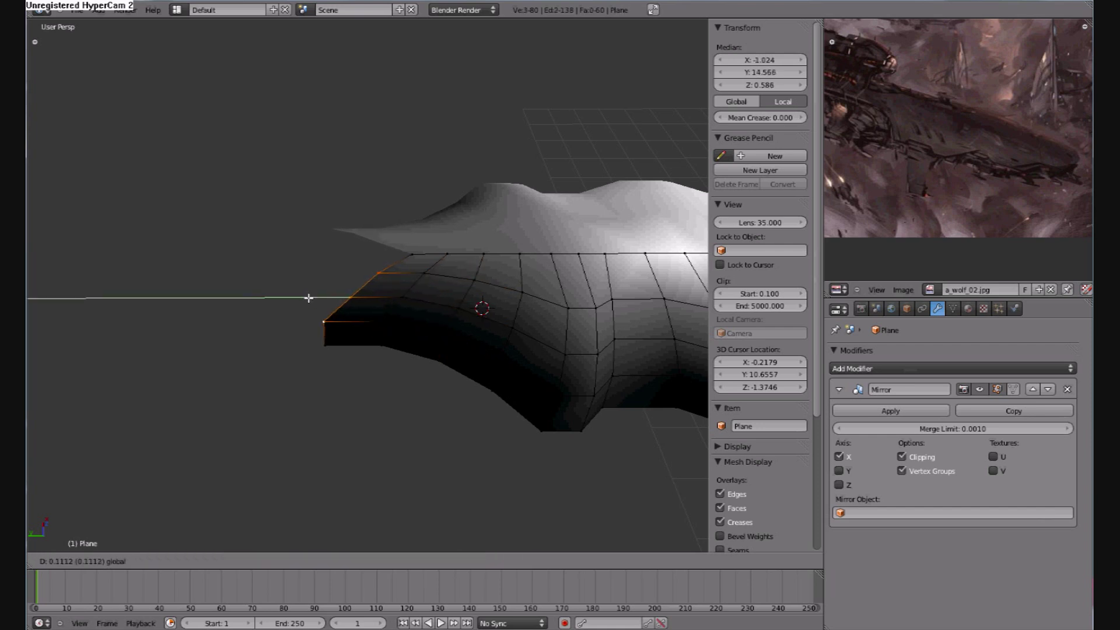
key(Return)
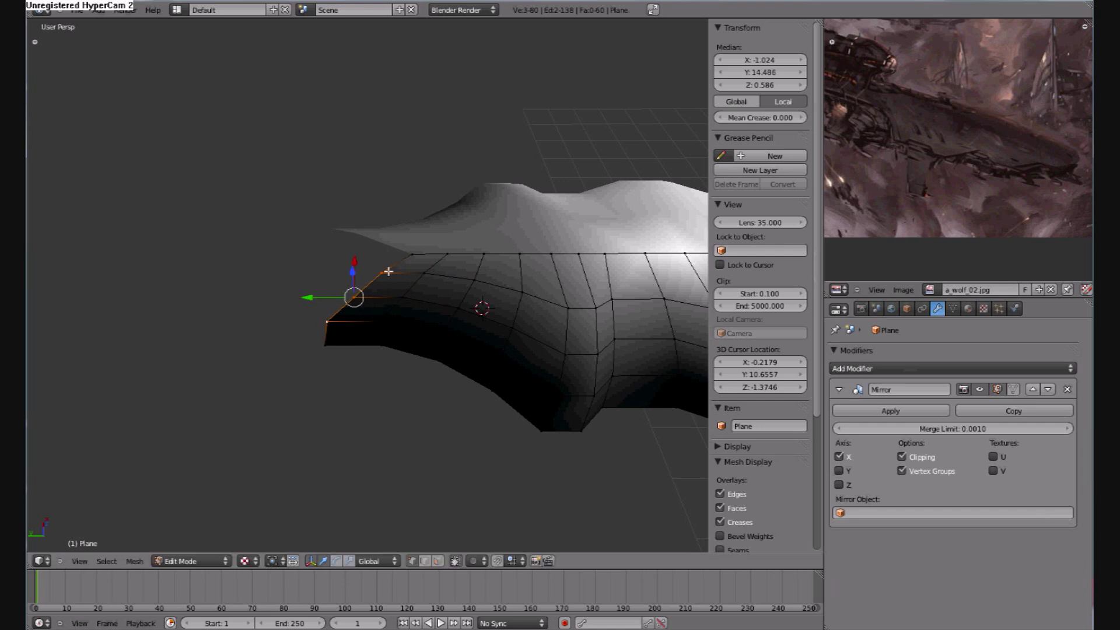
shift+right_click(331, 322)
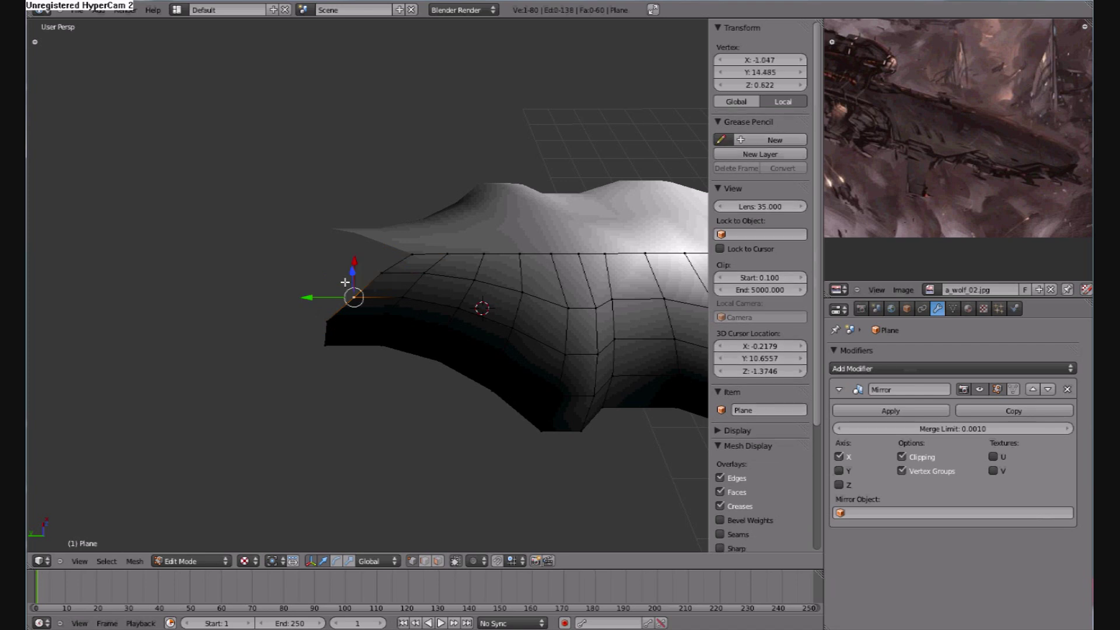
right_click(353, 298)
key(ctrl+z)
key(ctrl+z)
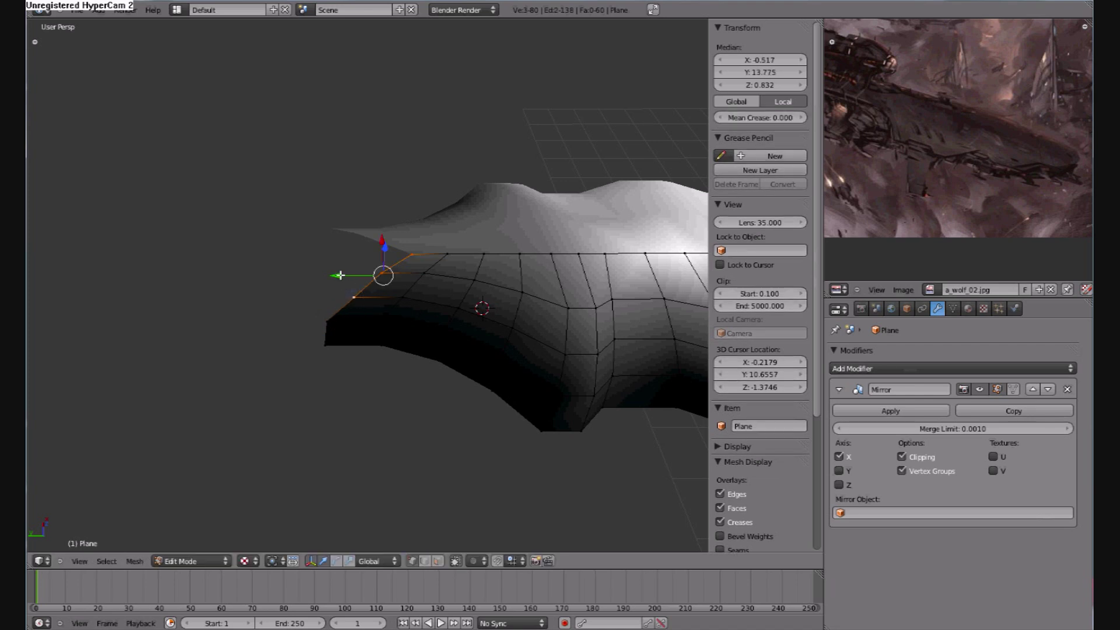
Straighten the tail's rear edge by sliding its upper vertices backward along Y, finishing with the centre-line vertex
mouse_move(340, 275)
mouse_down()
mouse_move(318, 276)
mouse_move(325, 263)
mouse_up()
shift+right_click(332, 298)
shift+right_click(347, 269)
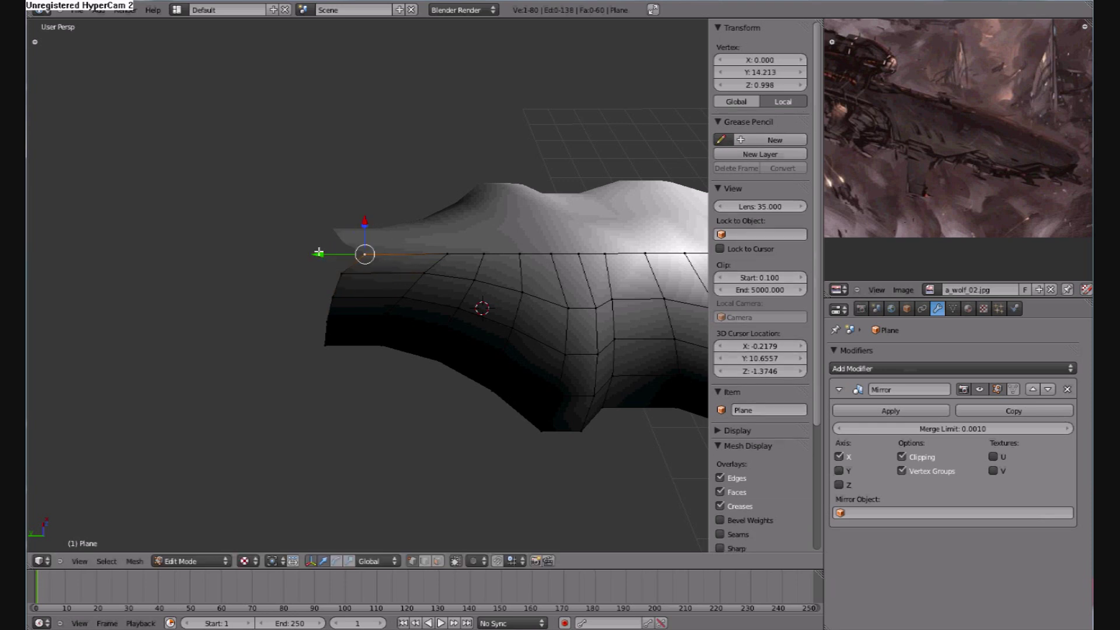
drag(323, 258, 310, 257)
Slide the upper vertices of the second tail column backward along Y, placing the centre-line vertex at about Y 12.65
scroll(443, 301, up, 1)
right_click(468, 245)
shift+right_click(442, 270)
shift+right_click(413, 301)
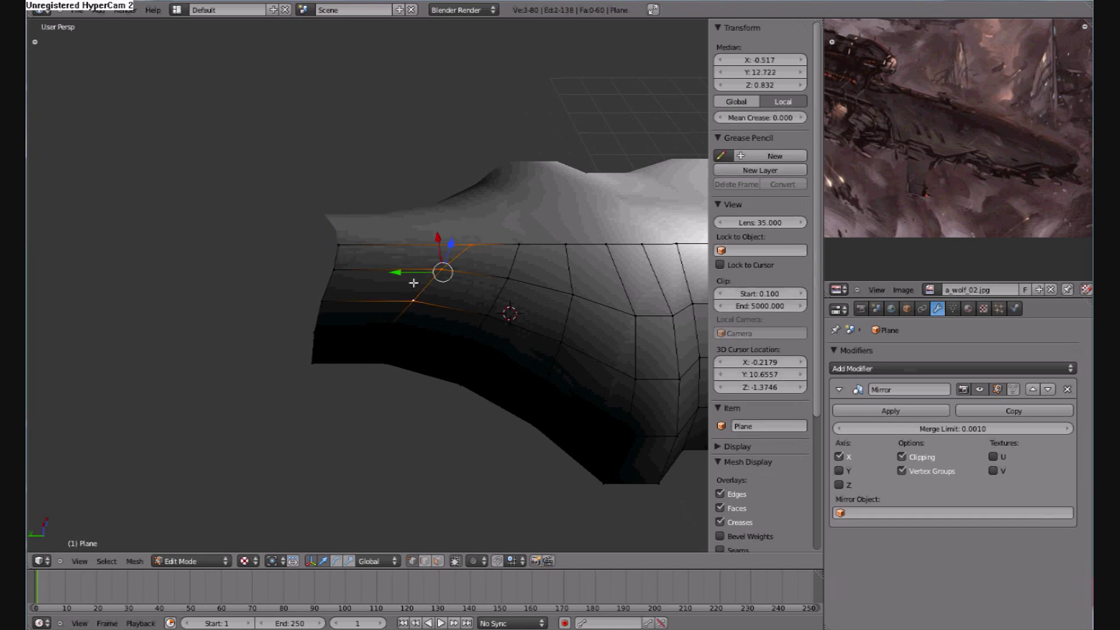
mouse_move(398, 272)
mouse_down()
mouse_move(383, 271)
mouse_move(391, 252)
mouse_up()
shift+right_click(401, 300)
shift+right_click(411, 266)
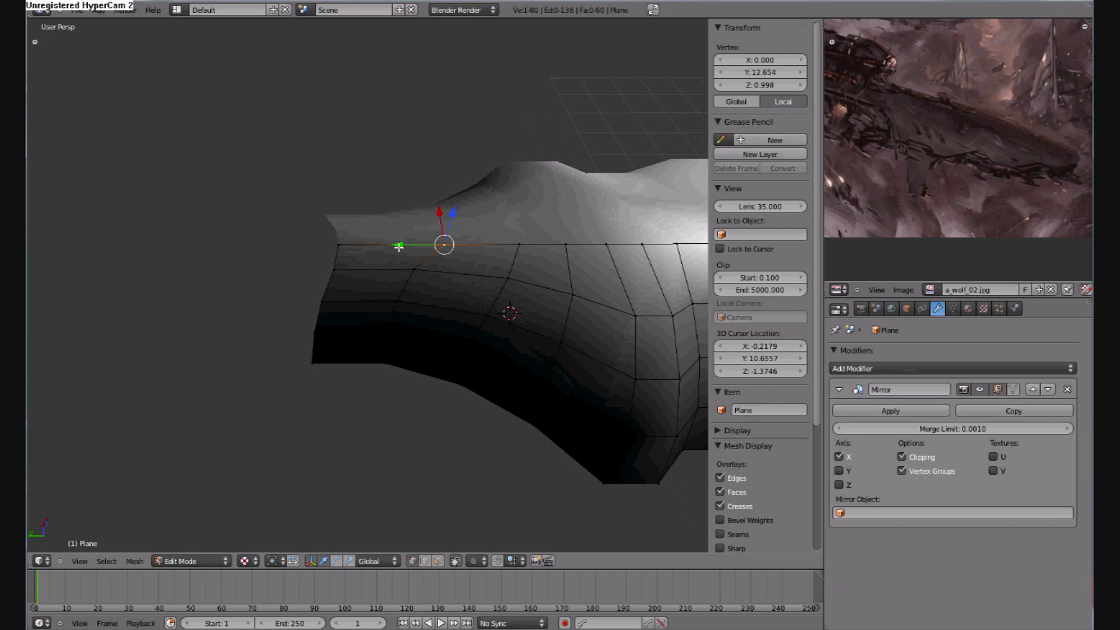
Deselect everything, switch to face selection and delete the second face down from the centre line at the tail's rear edge
key(a)
middle_drag(387, 243, 402, 419)
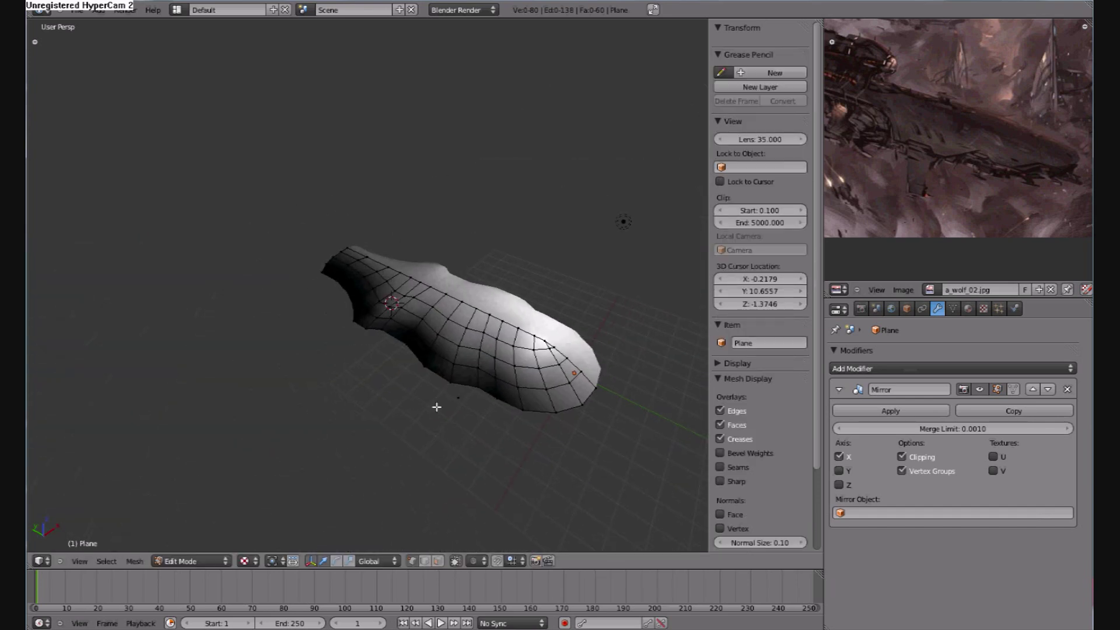
scroll(436, 406, up, 5)
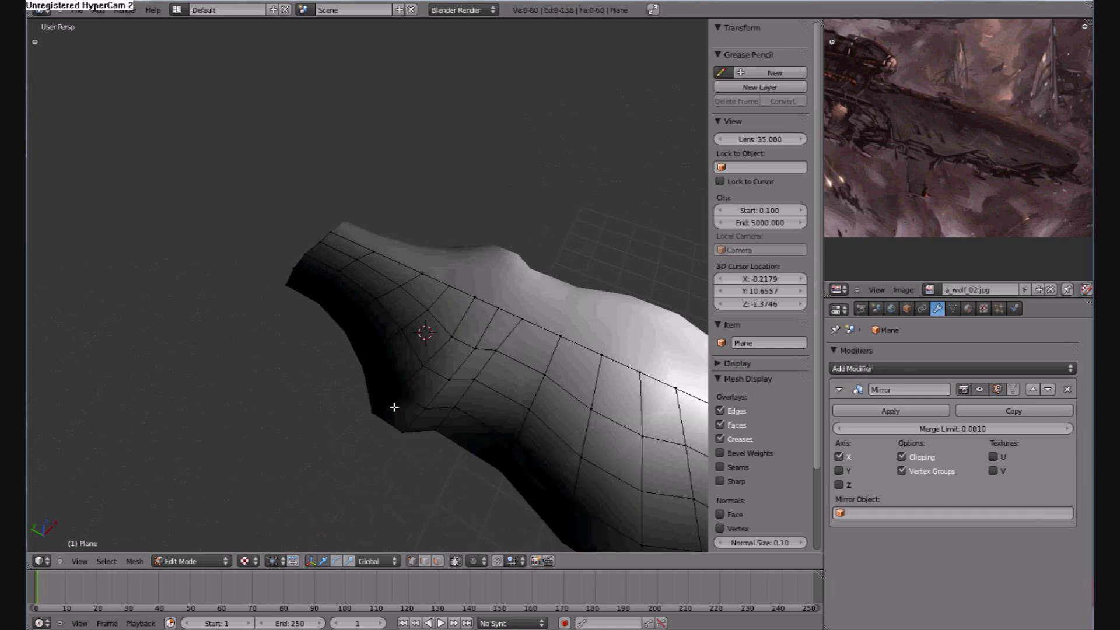
middle_drag(395, 406, 421, 497)
click(438, 560)
click(341, 290)
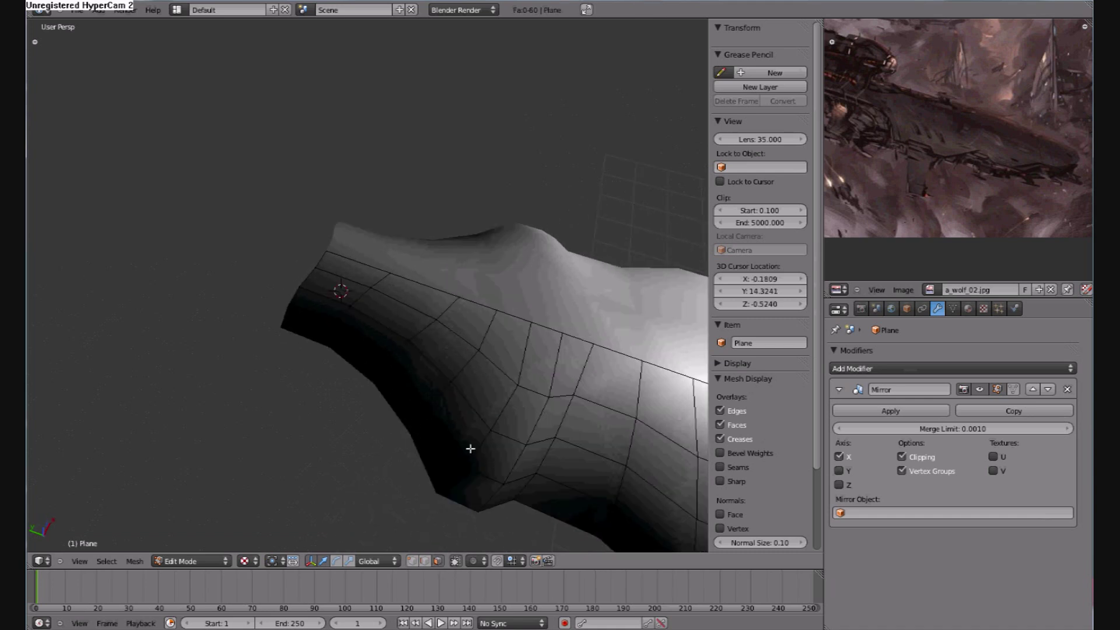
right_click(335, 286)
key(x)
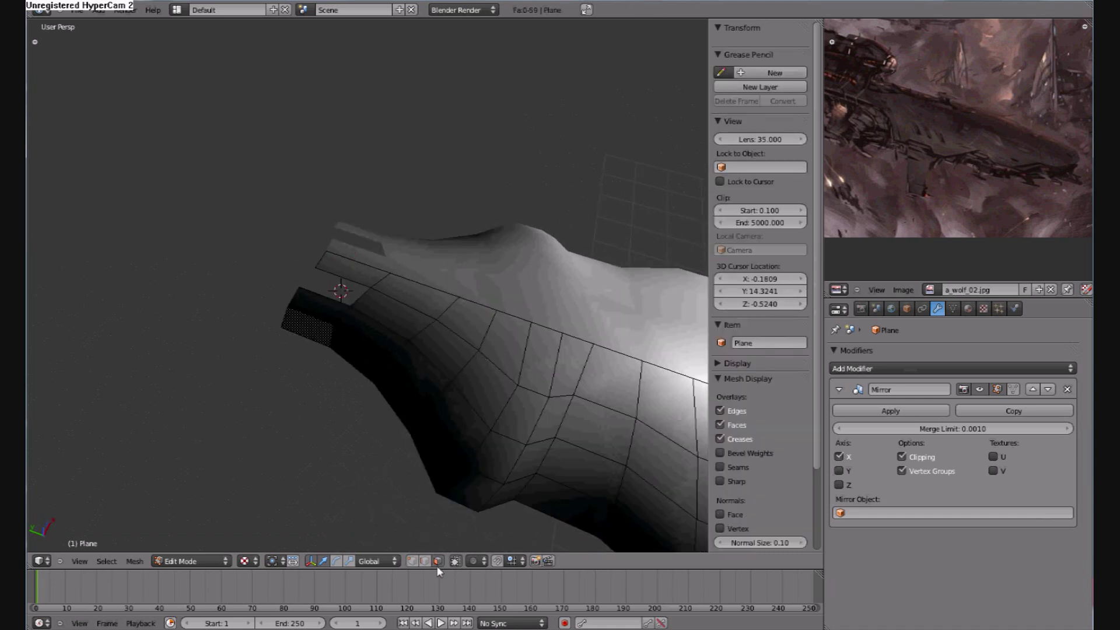
Fill the gap at the tail by creating faces between its bordering edges, working in edge selection
click(425, 561)
right_click(326, 293)
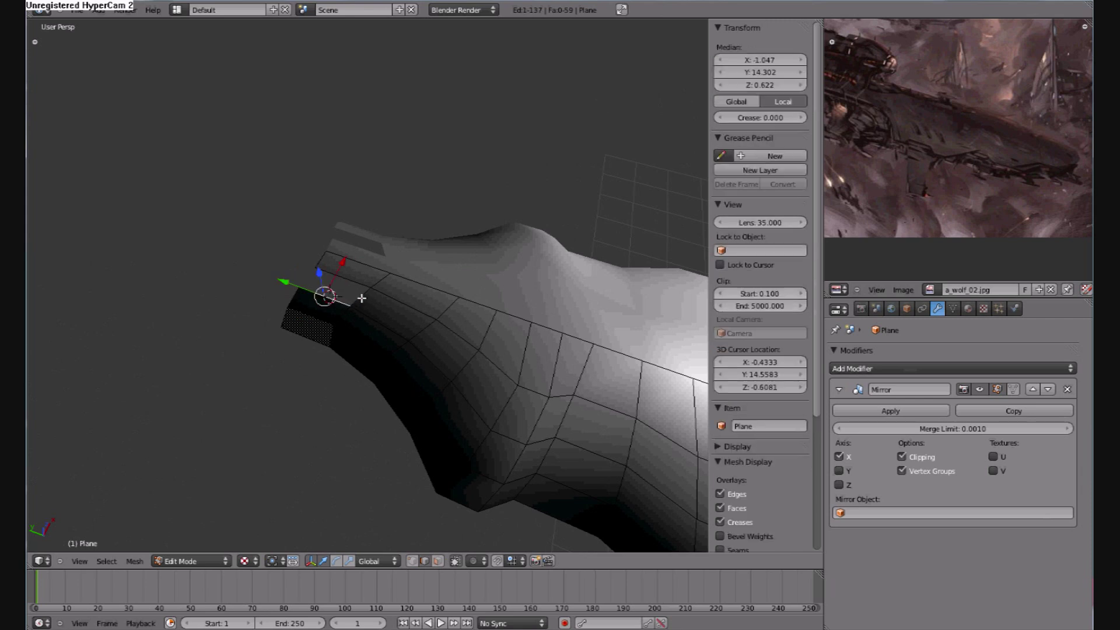
shift+right_click(363, 298)
key(f)
right_click(329, 298)
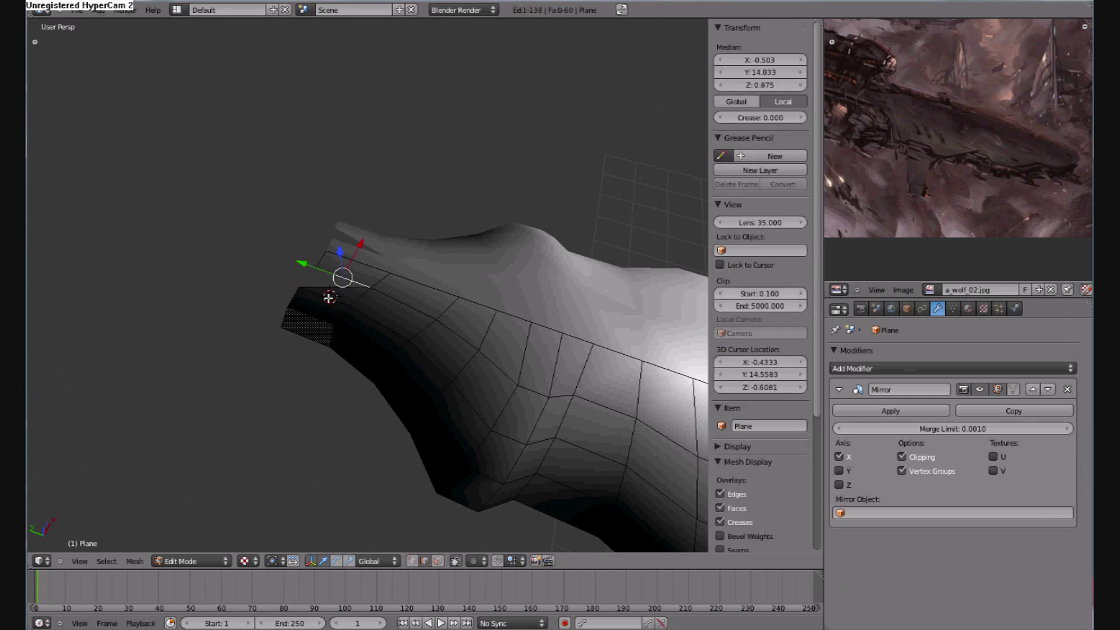
shift+right_click(331, 286)
key(f)
key(a)
Extrude the two upper faces at the tail's rear end and lower them along Z to a median of about 0.77
middle_drag(437, 361, 441, 509)
click(438, 561)
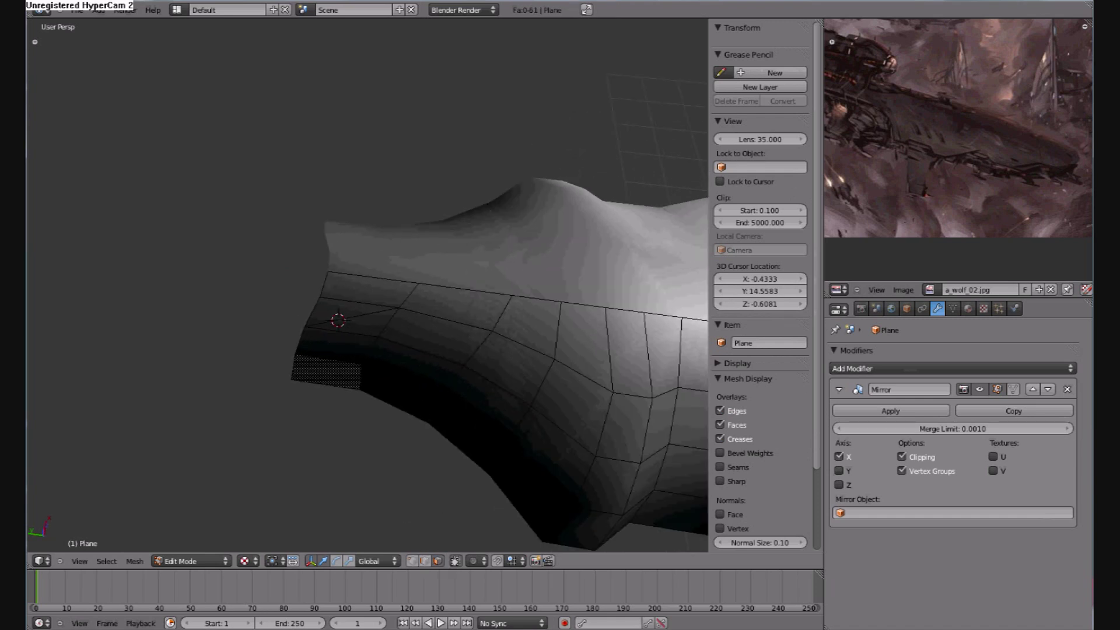
right_click(332, 324)
shift+right_click(342, 283)
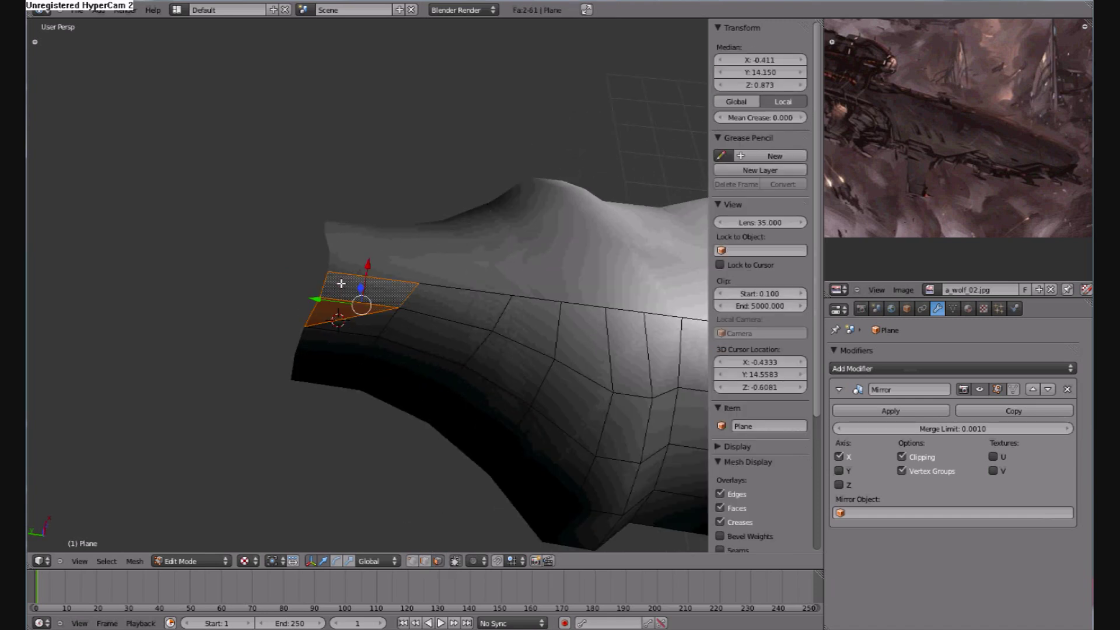
key(e)
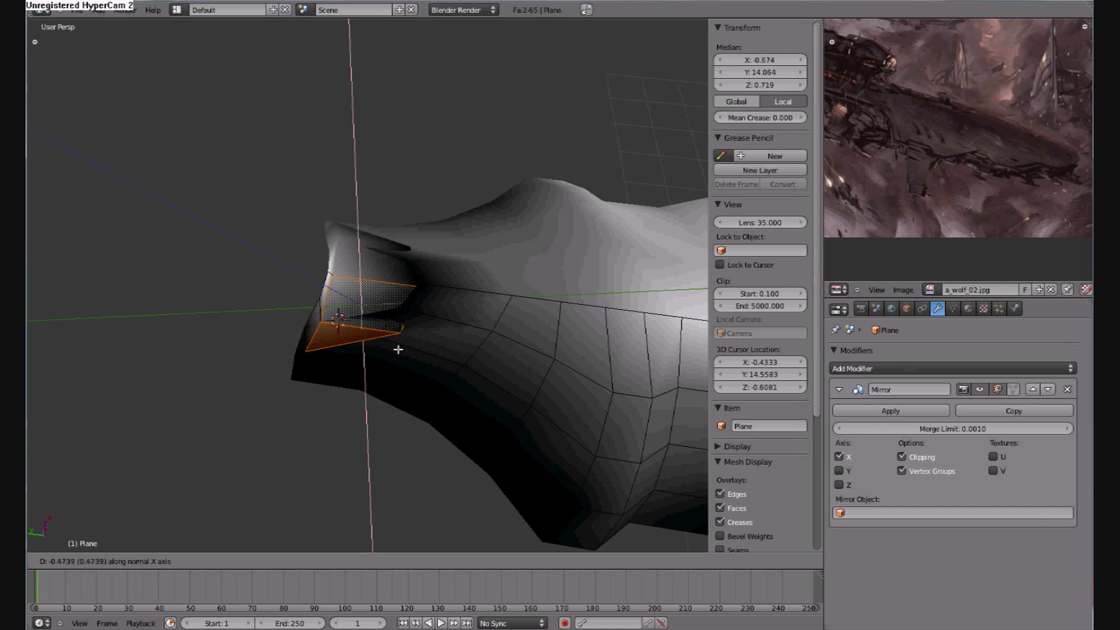
click(393, 347)
middle_drag(392, 348, 485, 198)
drag(448, 120, 447, 125)
Delete the narrow rear faces that the extrusion created at the tail's open end
scroll(447, 136, up, 4)
middle_drag(426, 263, 410, 312)
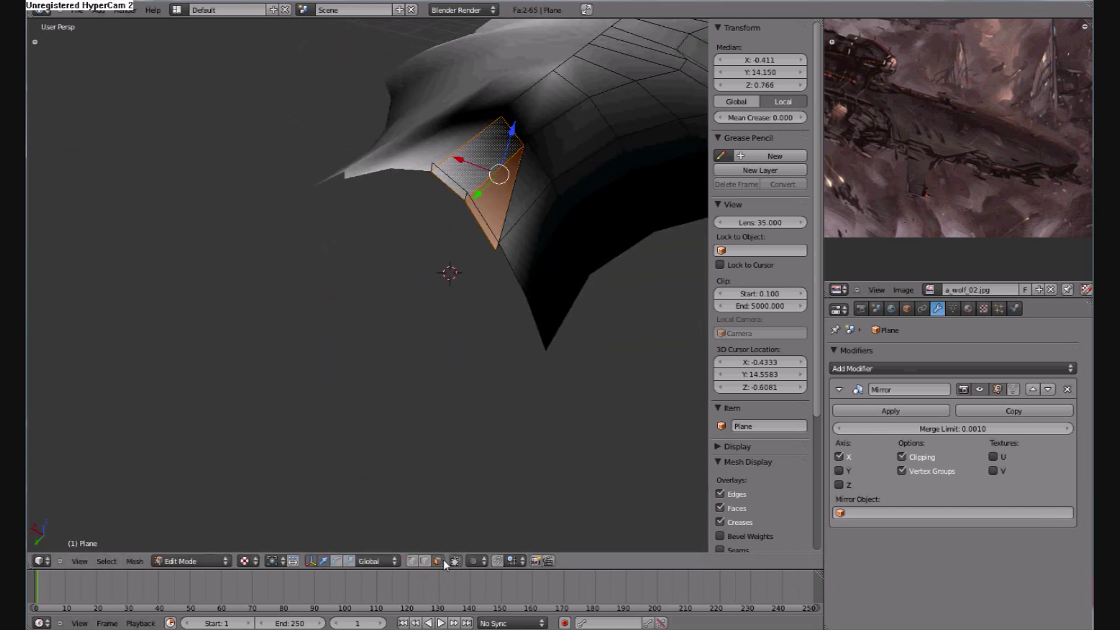
key(x)
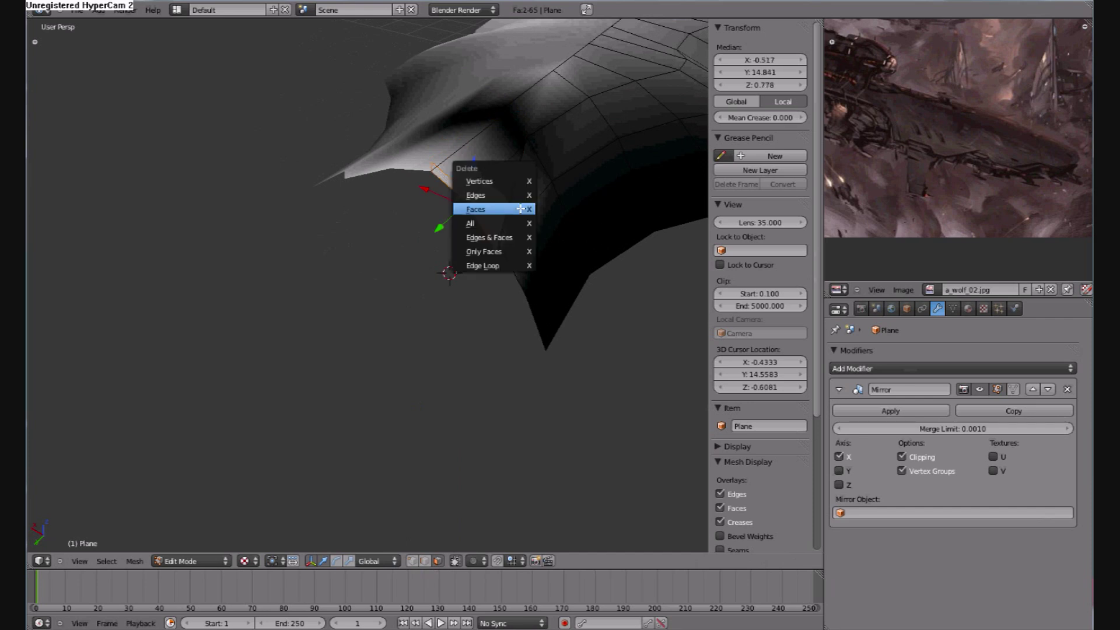
click(521, 208)
Add an Edge Split modifier to the hull and inspect the tail's shading from the side
click(874, 369)
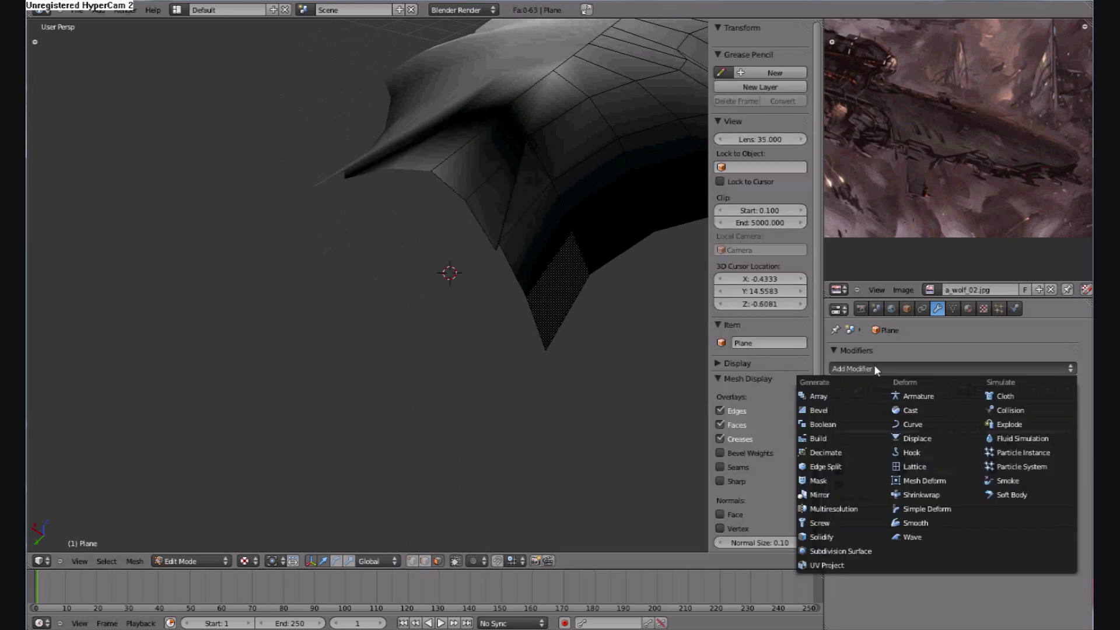
click(832, 464)
middle_drag(590, 293, 560, 351)
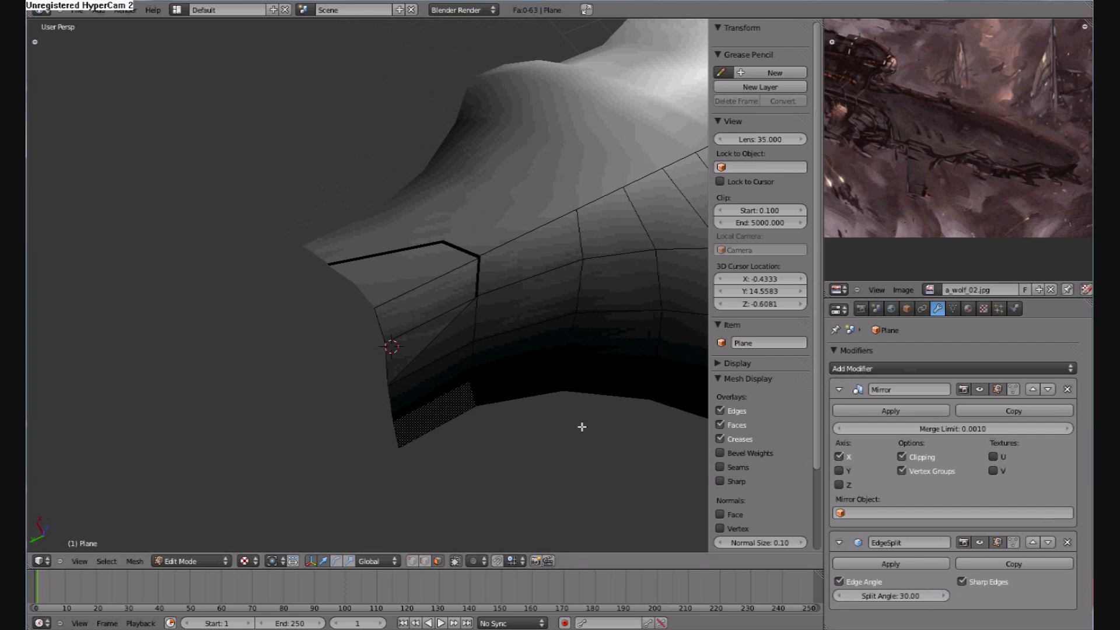
middle_drag(580, 426, 427, 364)
middle_drag(604, 270, 382, 306)
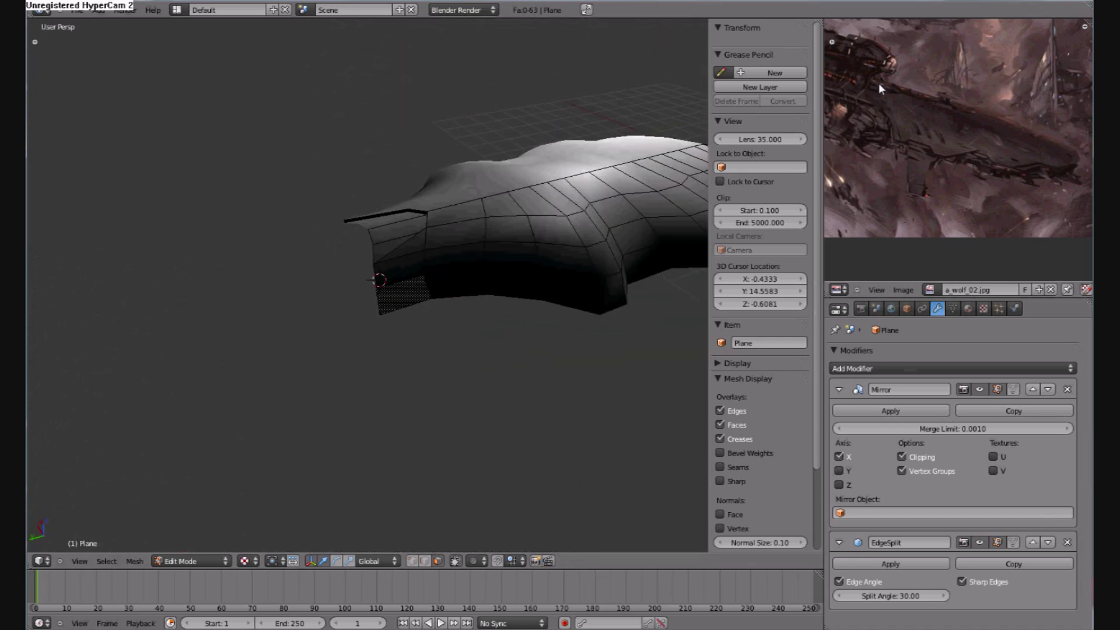
middle_drag(575, 358, 438, 327)
Extrude the hull's outer bottom edge loop down along Z to a median of about -0.36, then shift it inward along X to about -2.67
middle_drag(392, 410, 487, 356)
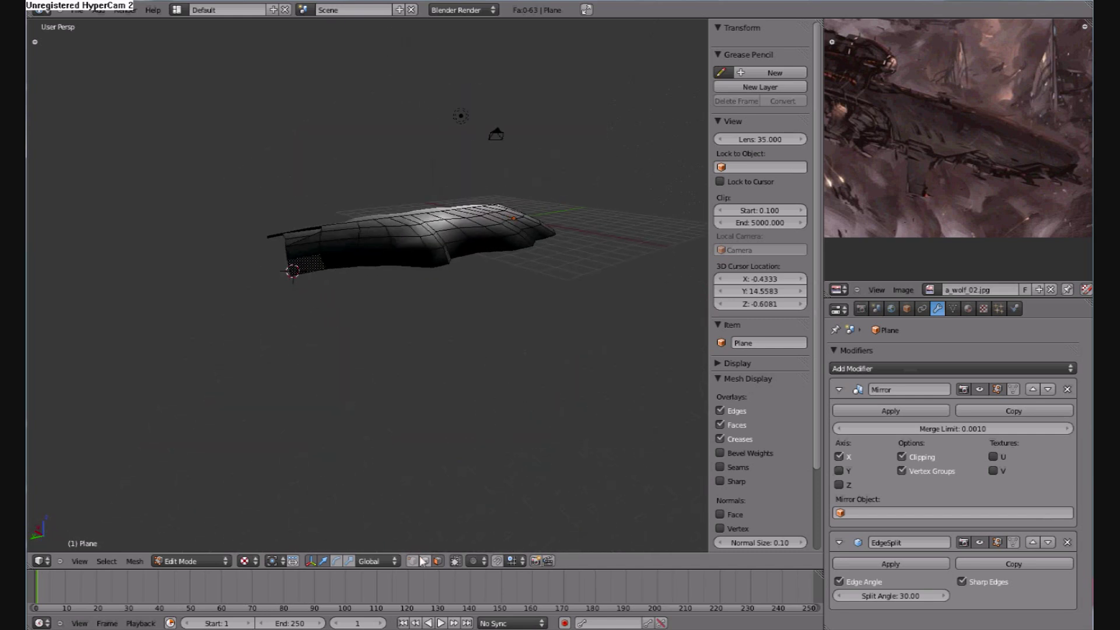
alt+right_click(441, 266)
middle_drag(516, 304, 547, 334)
scroll(506, 309, up, 1)
key(e)
key(z)
click(495, 316)
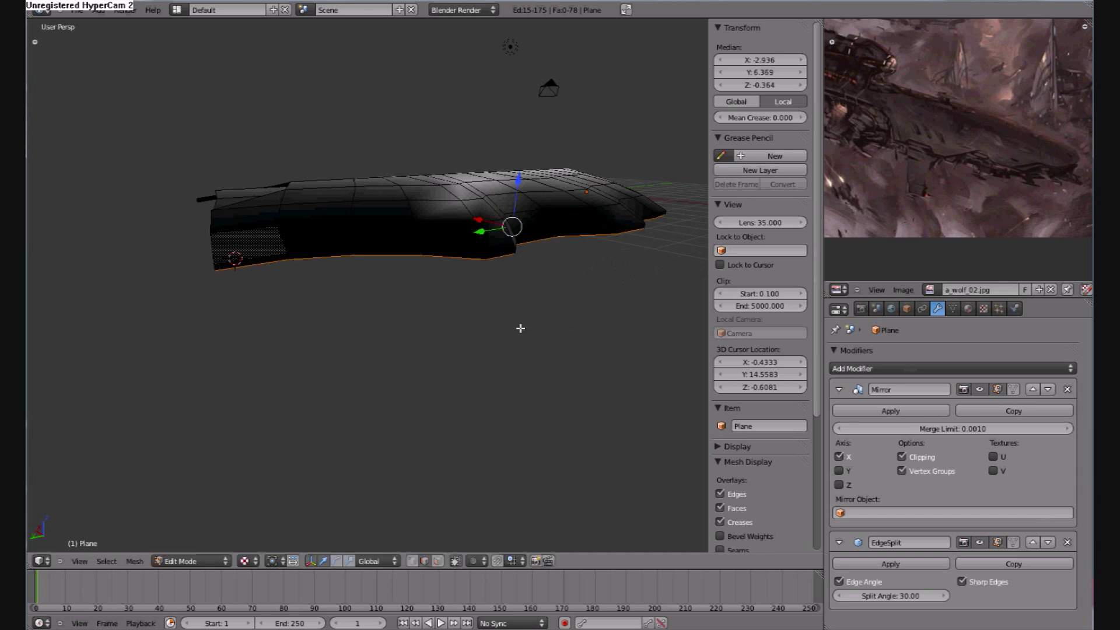
middle_drag(498, 319, 509, 336)
drag(467, 204, 460, 203)
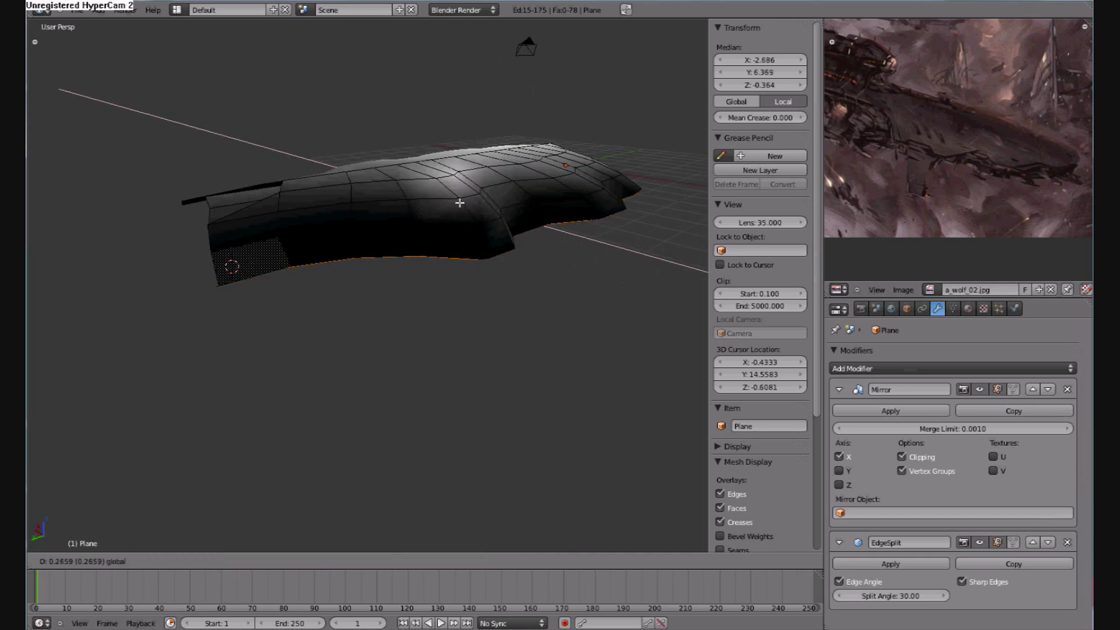
Extrude the bottom edge loop again, straight down along Z to a median of about -0.57
middle_drag(484, 287, 465, 270)
key(e)
key(z)
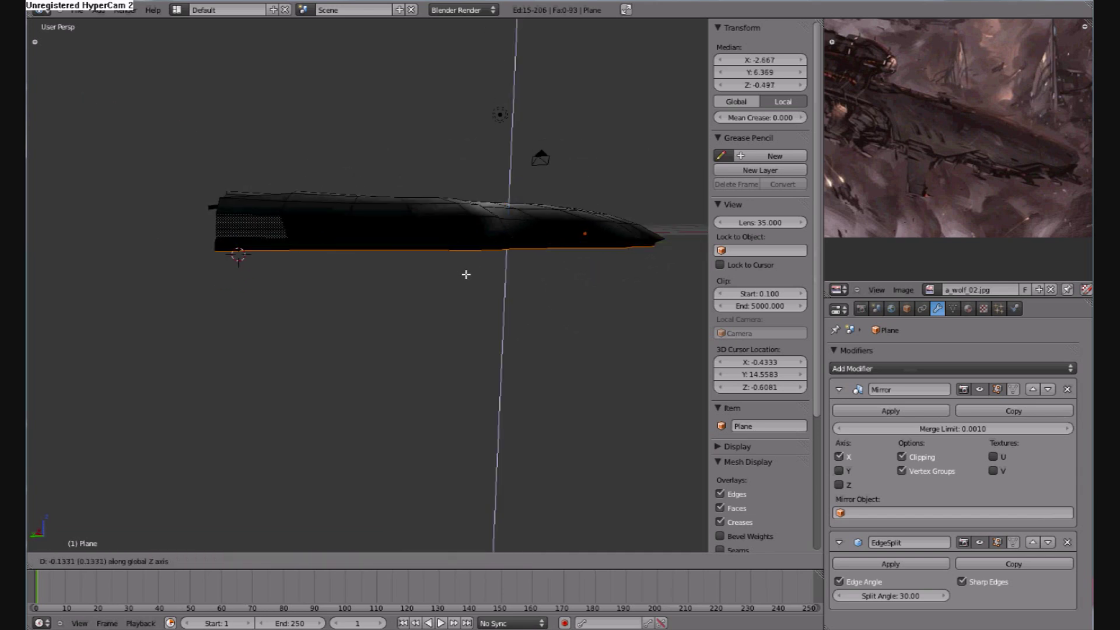
click(467, 277)
Set the viewport shading to Solid and lower the bottom edge loop along Z to a median of about -0.75
click(244, 561)
click(263, 521)
mouse_move(443, 379)
middle_down()
mouse_move(500, 342)
mouse_move(443, 320)
mouse_move(598, 284)
middle_up()
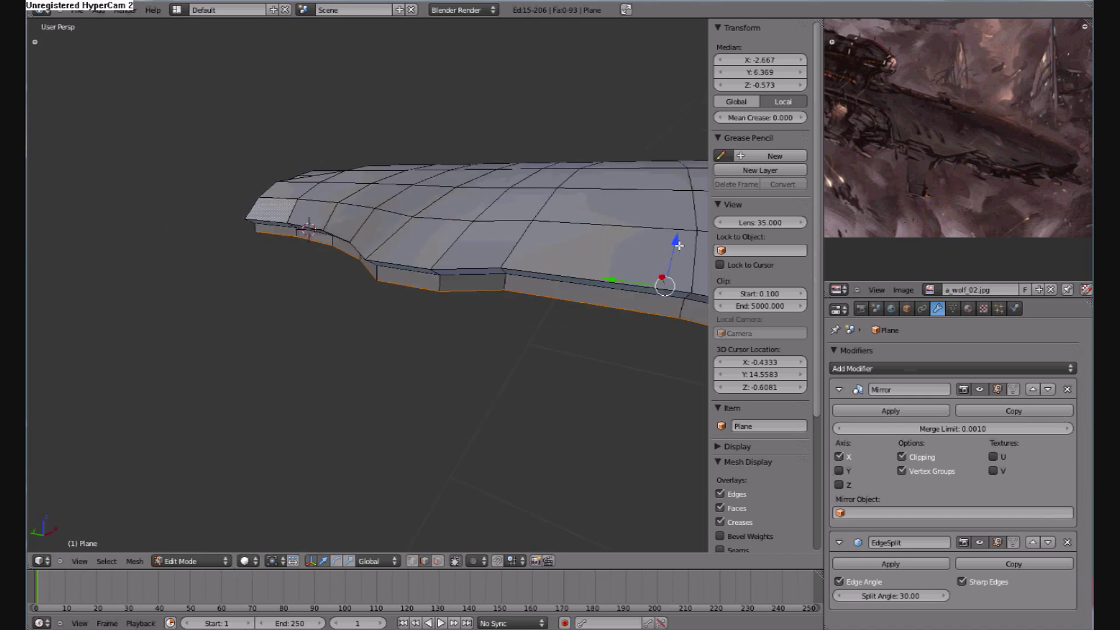
drag(678, 245, 676, 256)
middle_drag(622, 308, 472, 371)
drag(549, 253, 549, 258)
scroll(518, 370, down, 1)
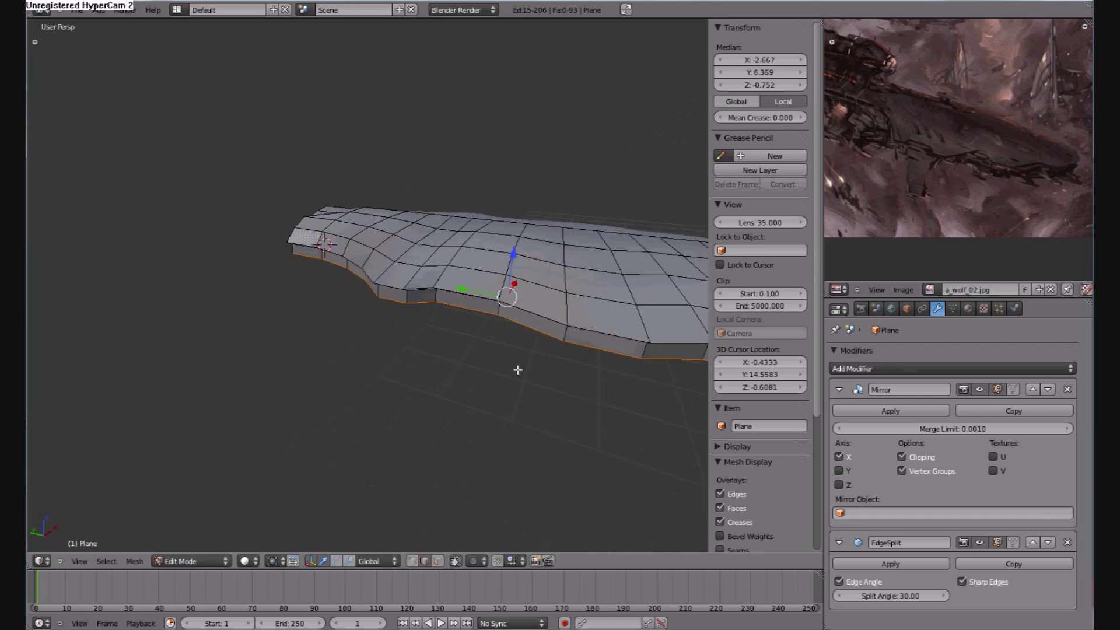
Extrude the bottom edge loop in place and push it outward along X to a median of about -2.88, forming a ledge
key(e)
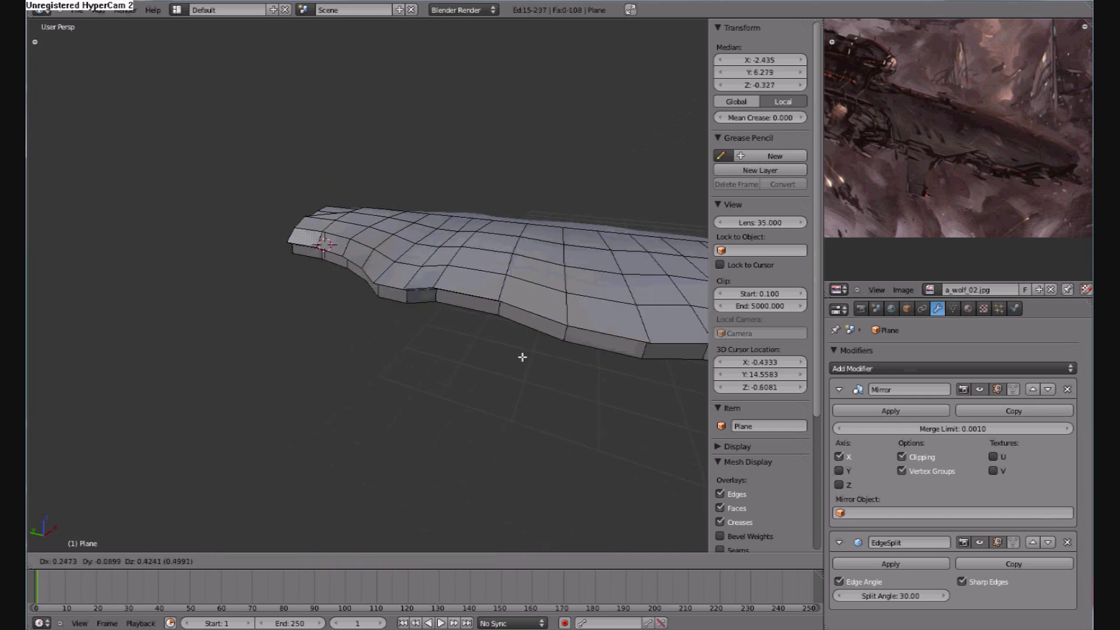
right_click(517, 362)
middle_drag(531, 301, 530, 352)
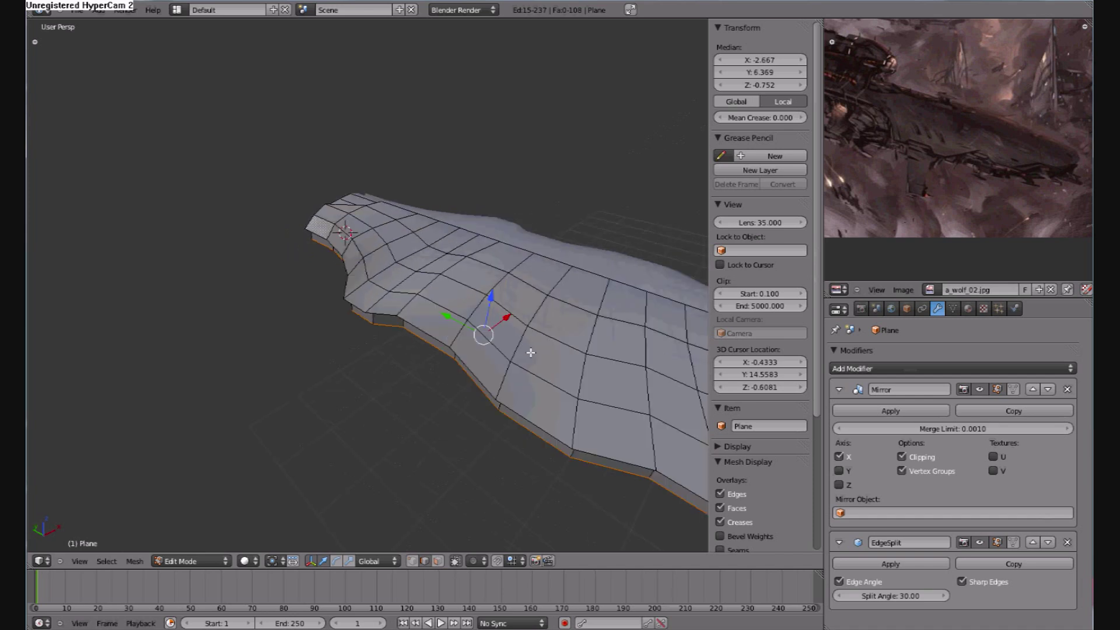
key(g)
key(x)
click(499, 336)
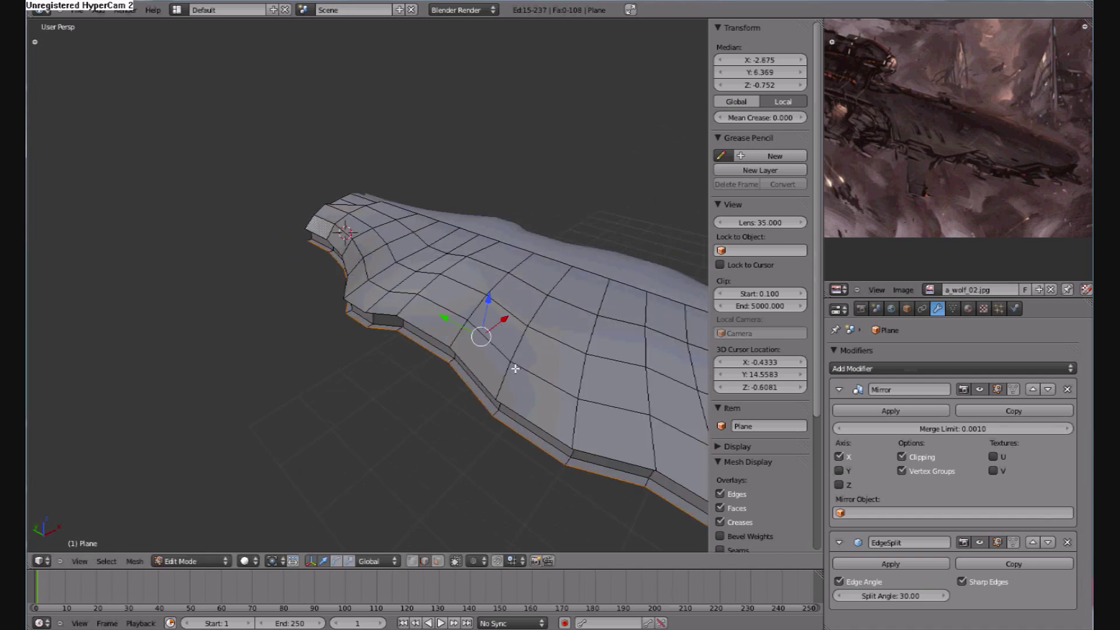
Save the project in Documents\OnGoingProjects\ScifiSpaceShip\SpaceShipBlendFiles as a CruiserDemo .blend file prefixed with the owner's first name
key(ctrl+shift+s)
click(72, 218)
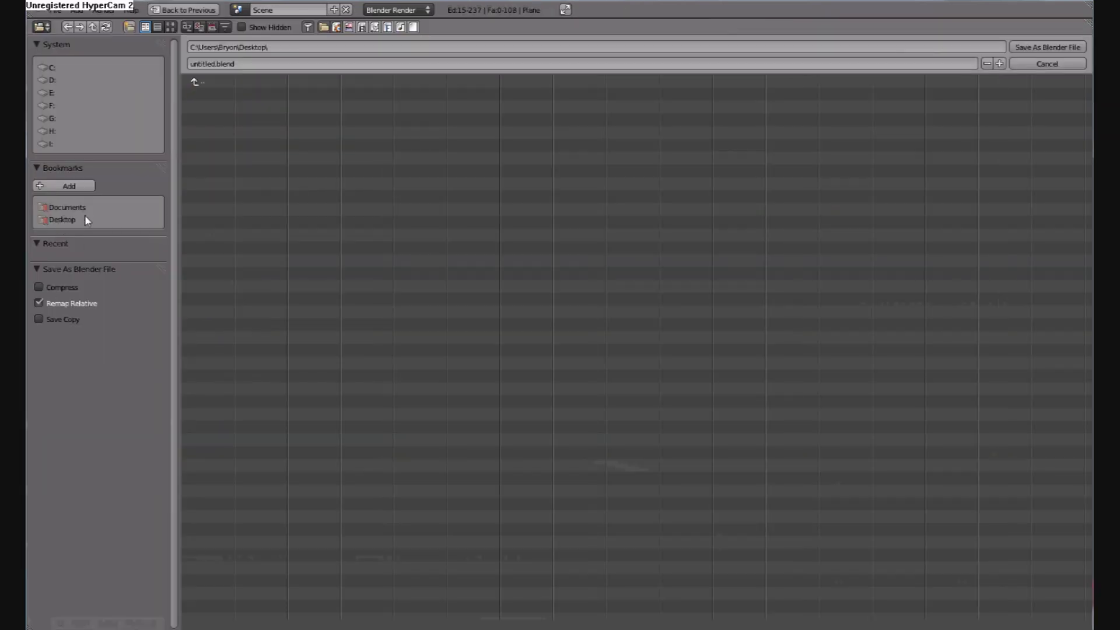
click(208, 81)
click(59, 220)
click(63, 208)
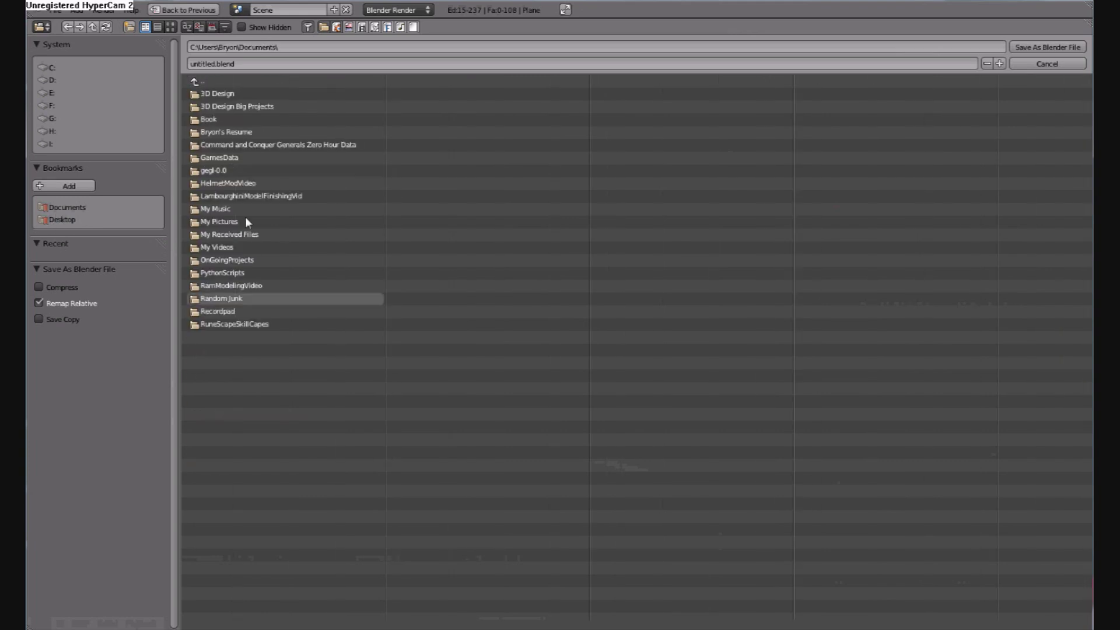
click(230, 260)
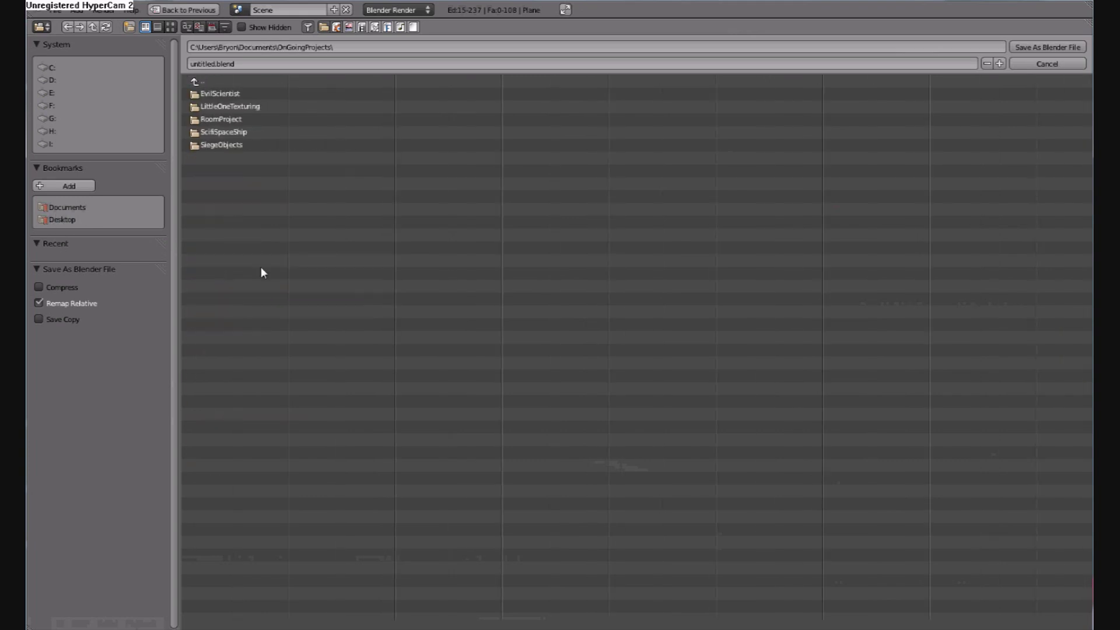
click(211, 144)
click(217, 82)
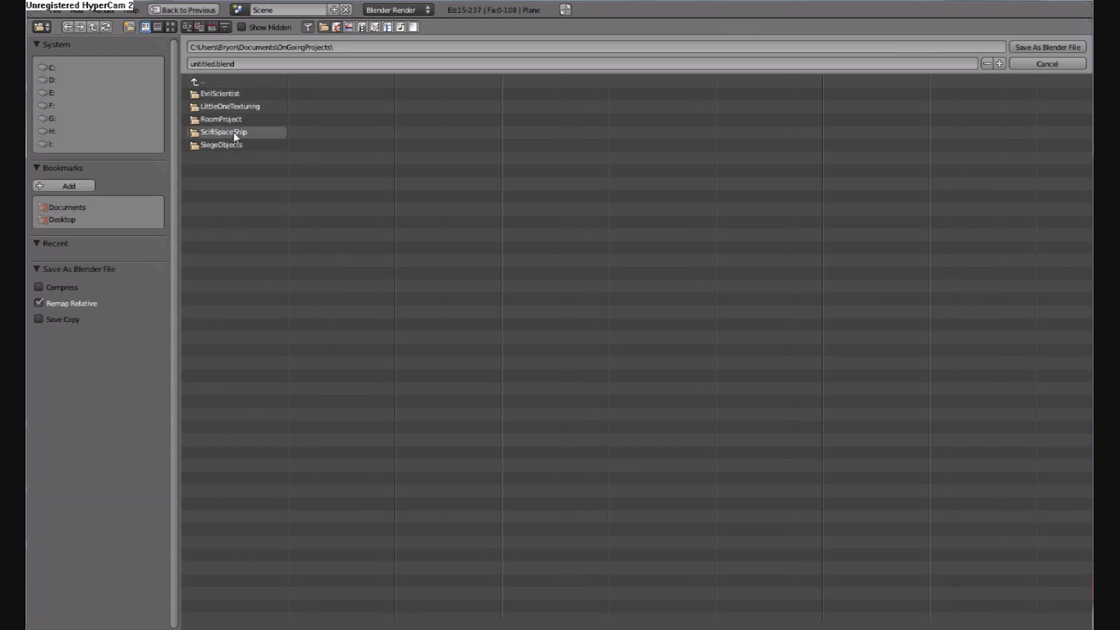
click(235, 133)
click(243, 94)
click(225, 63)
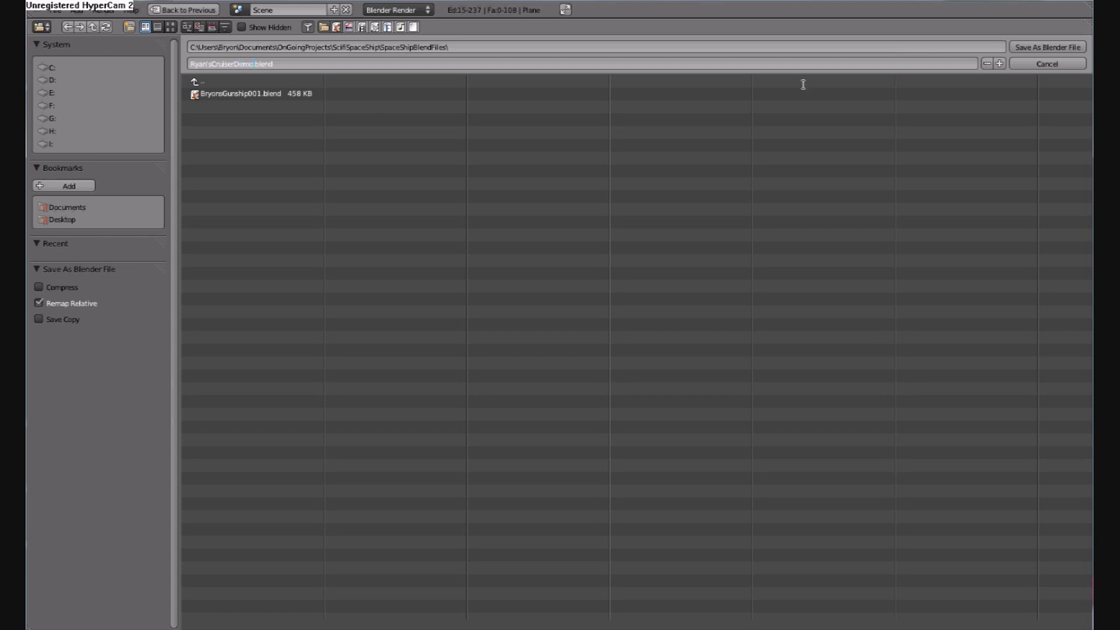
click(1048, 47)
Extrude the ledge's outer edge loop down along Z to a median of about -1.06
middle_drag(432, 377, 455, 345)
key(g)
key(z)
click(429, 320)
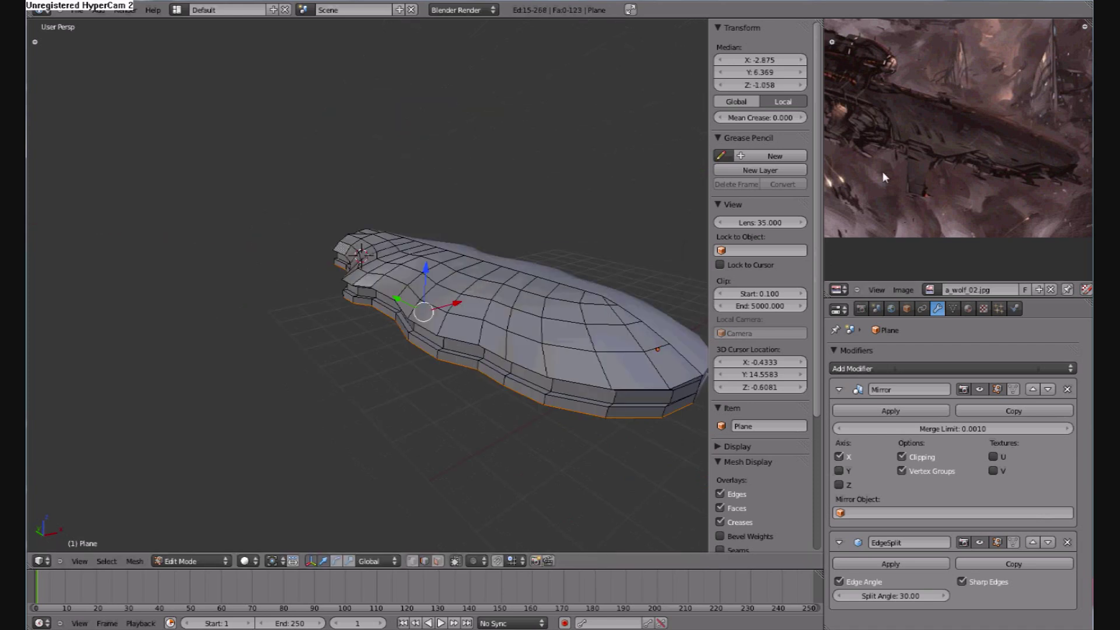
Switch to face selection and select the face loops covering the hull's top surface, leaving out the side walls
middle_drag(462, 372, 485, 328)
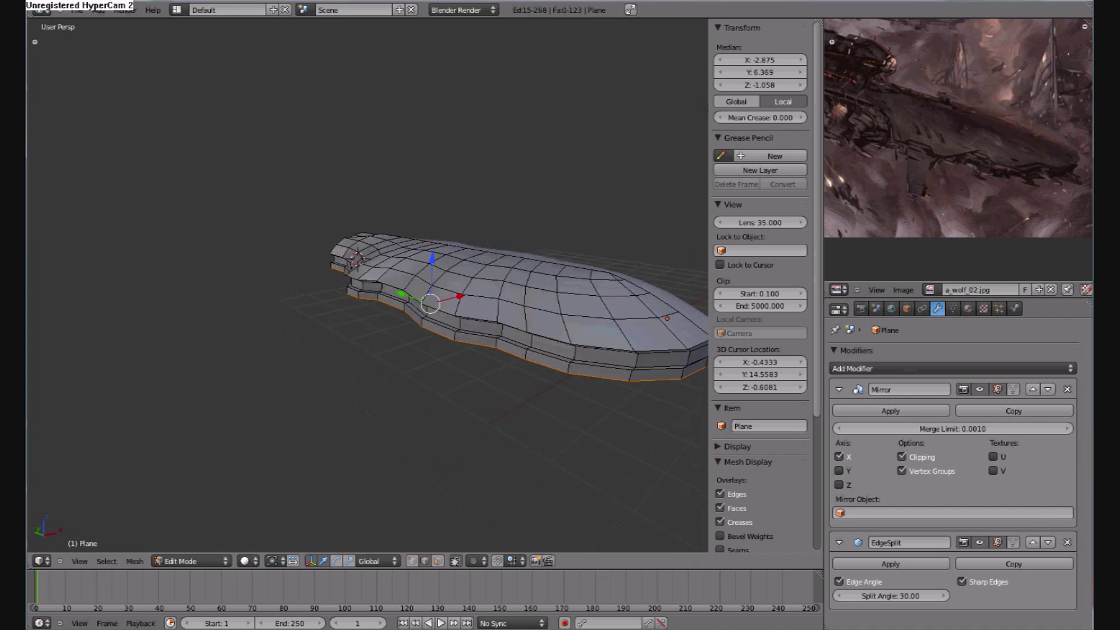
click(437, 561)
alt+right_click(461, 302)
alt+shift+right_click(470, 286)
alt+shift+right_click(481, 279)
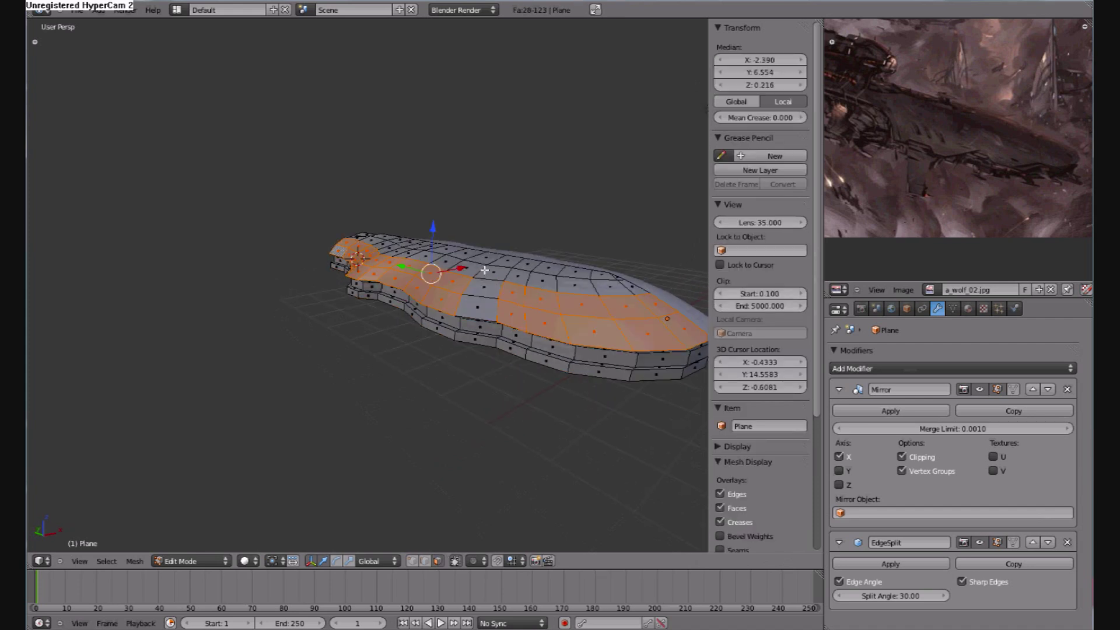
alt+shift+right_click(479, 273)
key(ctrl+KP_Add)
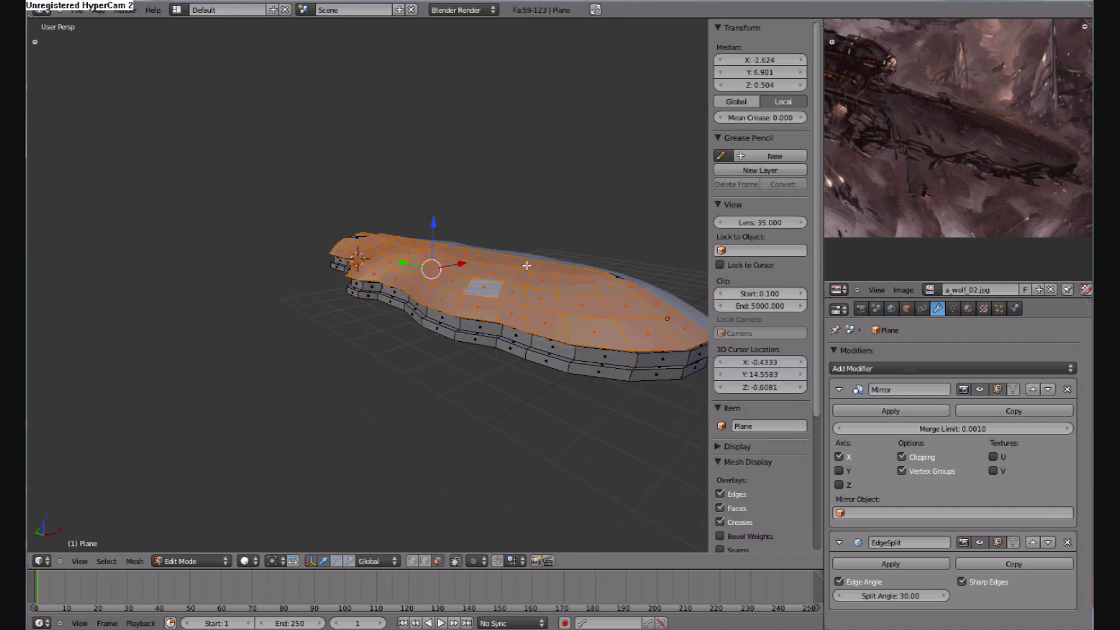
key(ctrl+KP_Add)
Extrude the selected top-surface faces in place and raise them along Z to form a rim above the side wall
middle_drag(408, 347, 446, 388)
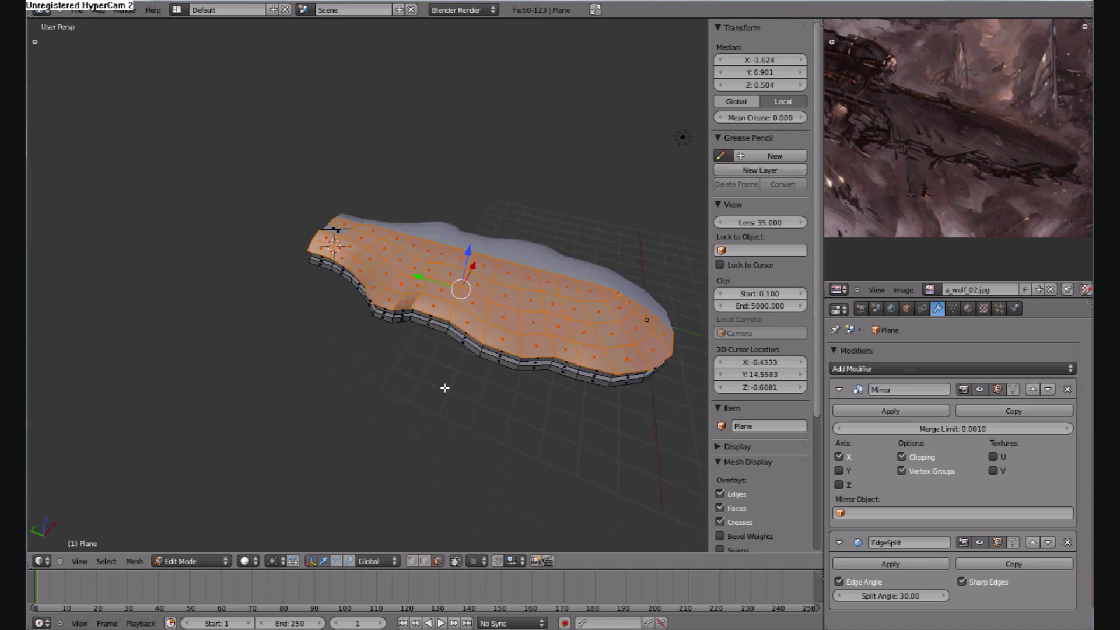
middle_drag(465, 429, 458, 422)
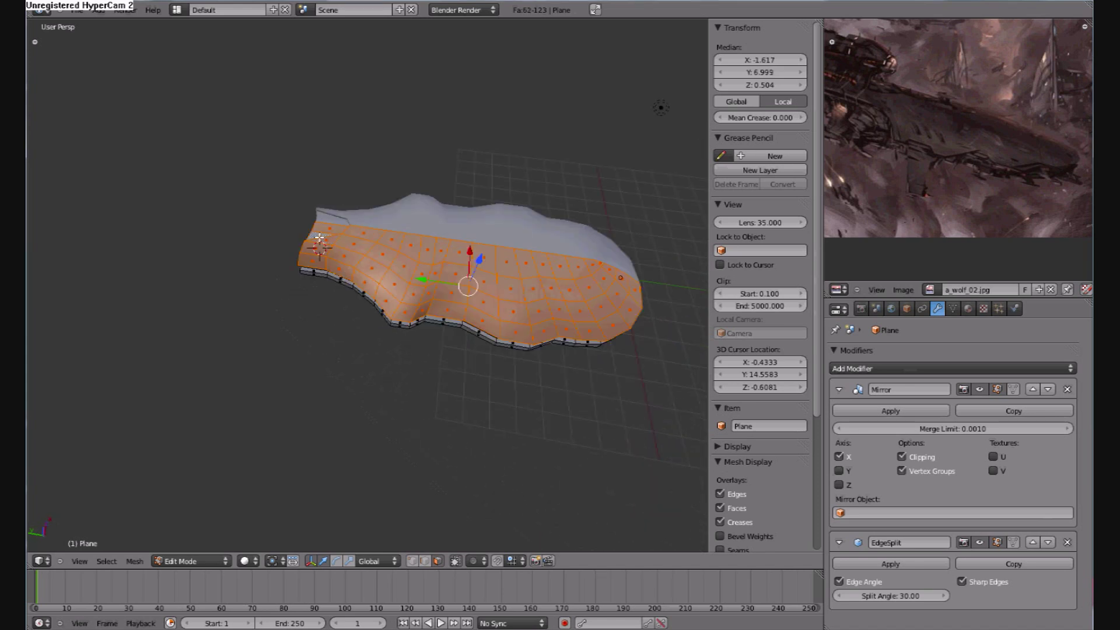
middle_drag(320, 237, 473, 309)
key(e)
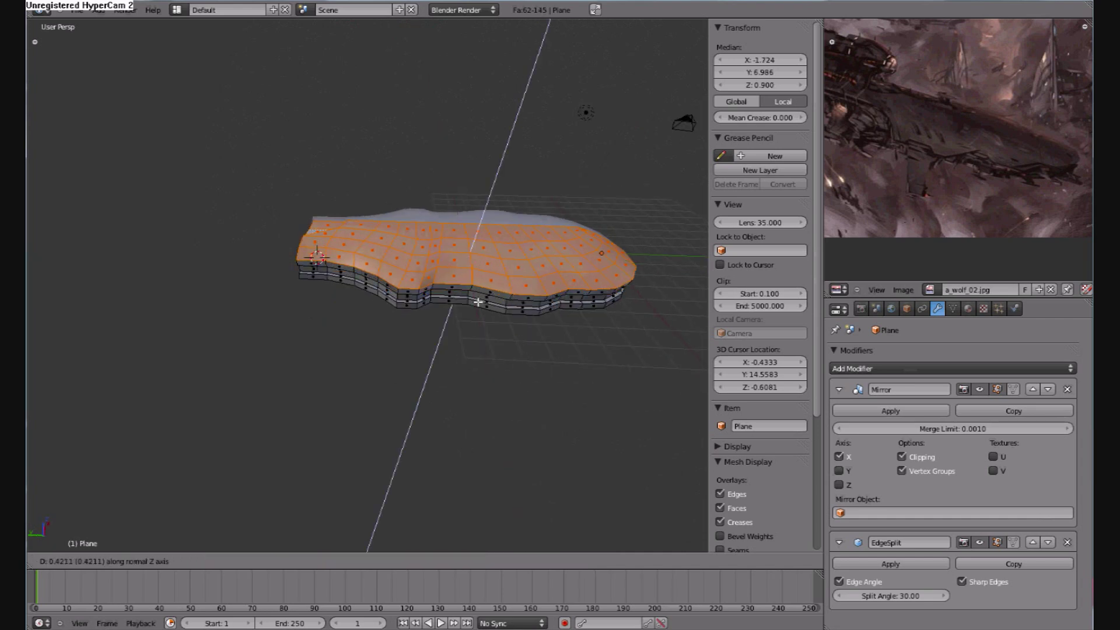
click(477, 302)
middle_drag(478, 302, 526, 187)
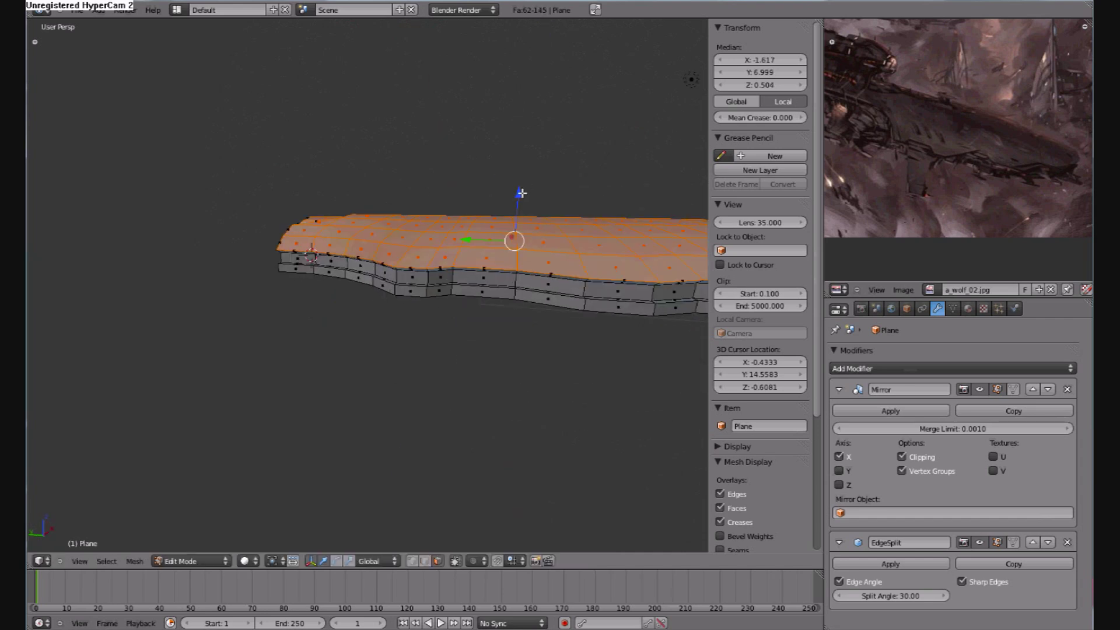
drag(522, 193, 528, 142)
key(a)
Select the upper side-wall face loop beneath the rim and push it inward along X to a median of about -2.35
scroll(547, 329, down, 2)
middle_drag(496, 268, 376, 245)
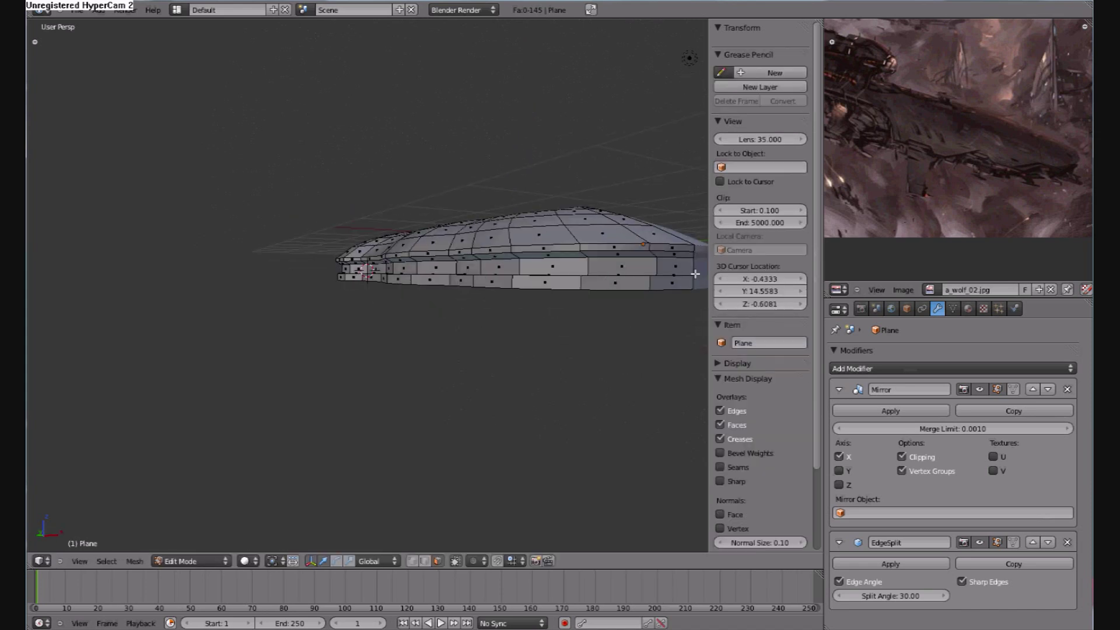
alt+right_click(652, 264)
middle_drag(655, 267, 545, 368)
key(s)
click(633, 350)
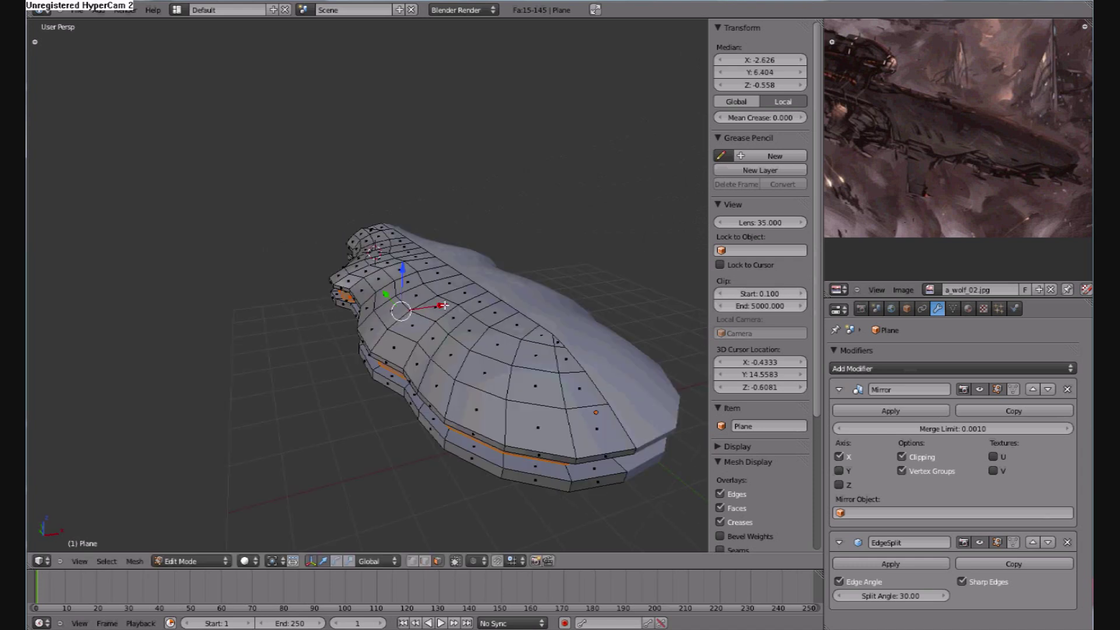
drag(444, 305, 452, 304)
middle_drag(408, 375, 407, 342)
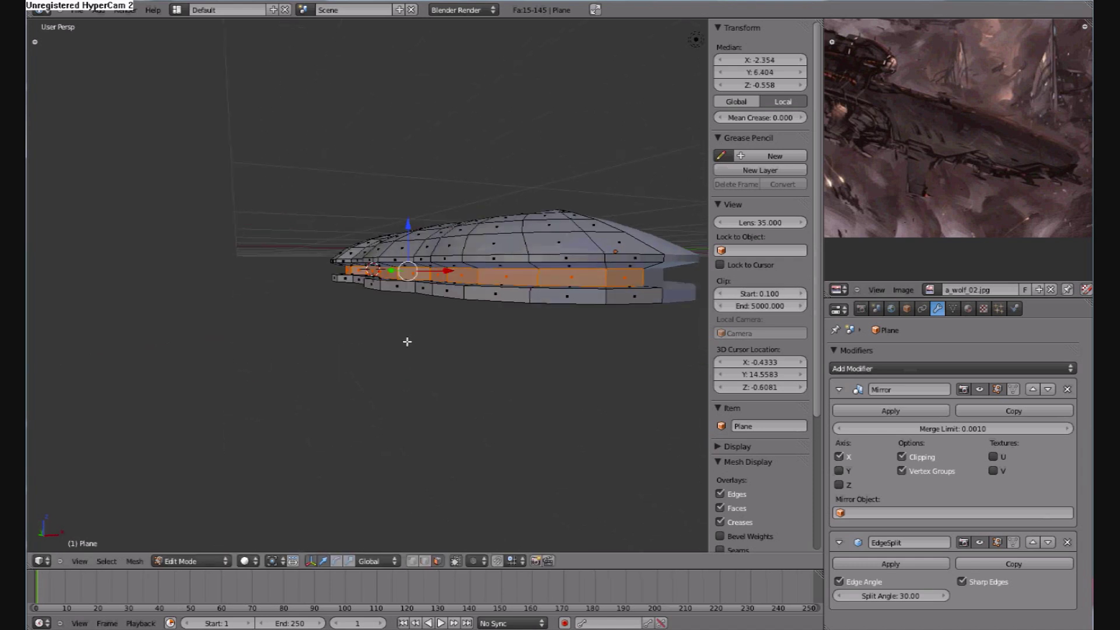
Scale the recessed wall faces along Z by about 1.23
key(s)
key(y)
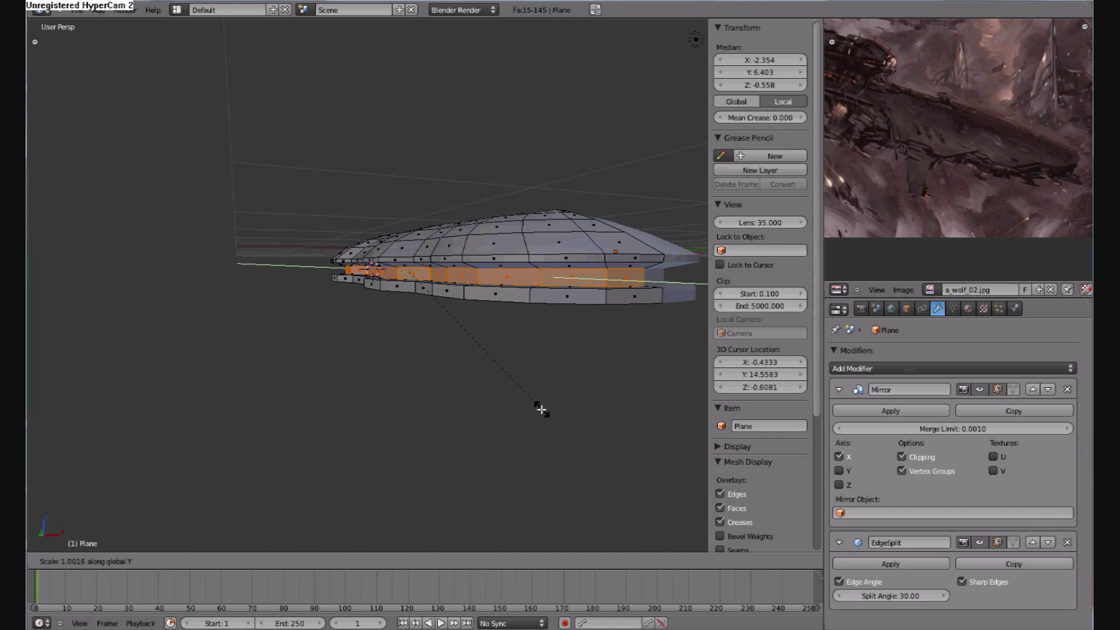
key(y)
key(y)
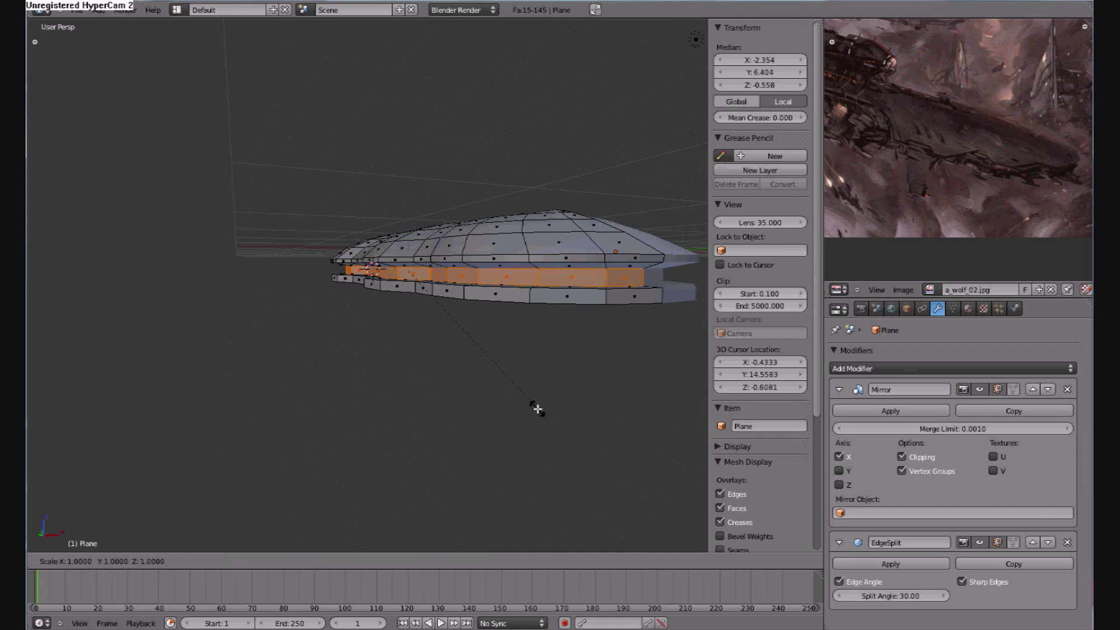
key(z)
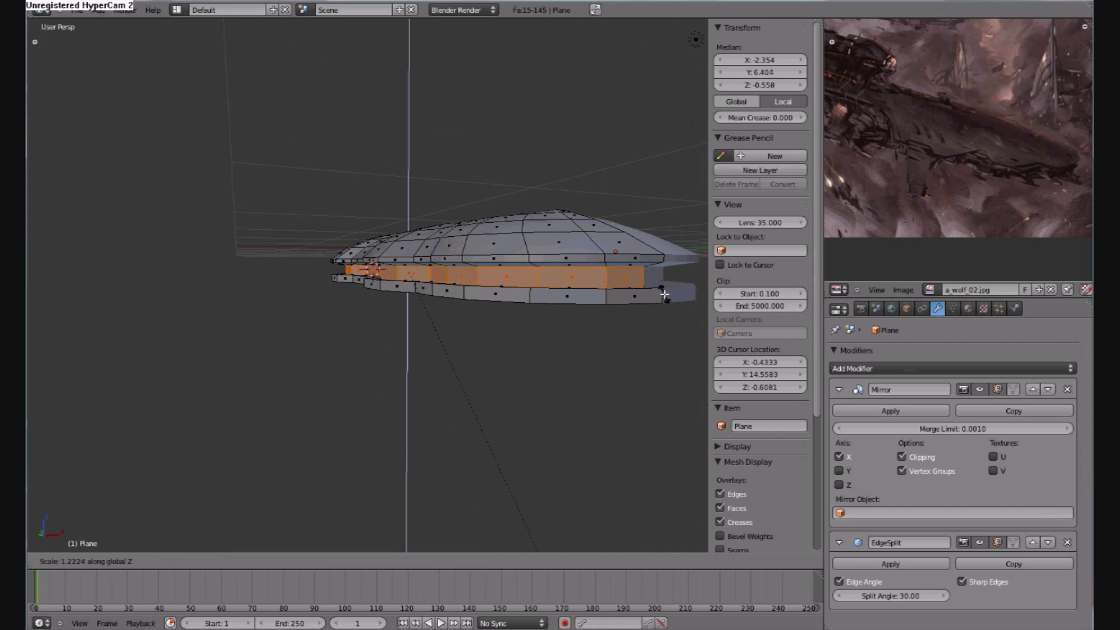
click(664, 303)
Raise the recessed wall to a median Z of about -0.51 and scale its height to fit between rim and ledge
key(KP_1)
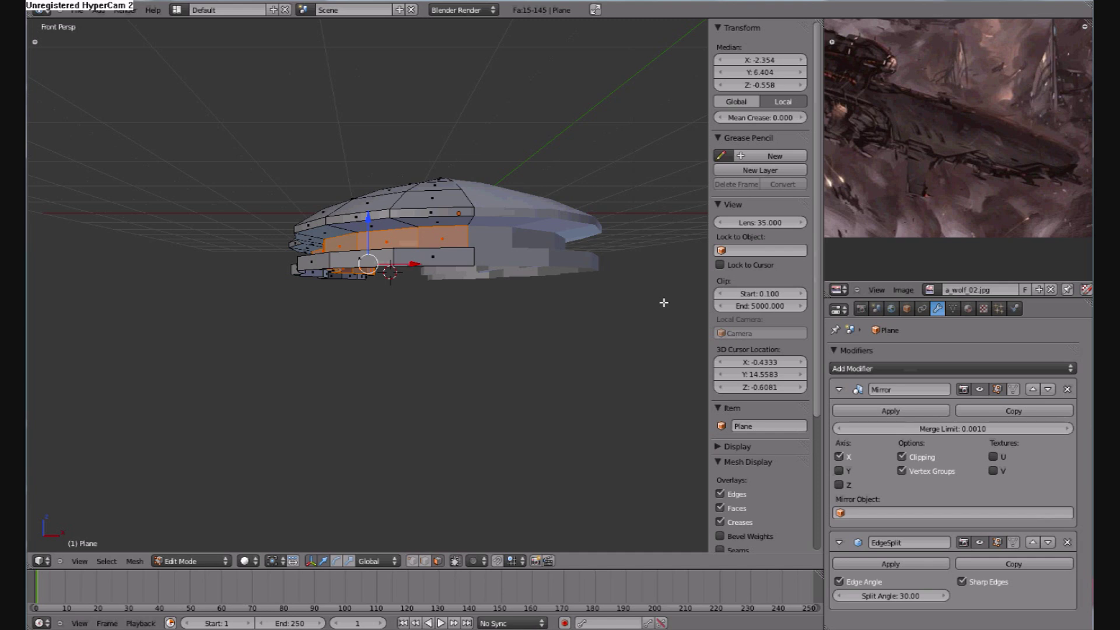
key(KP_5)
scroll(443, 283, up, 6)
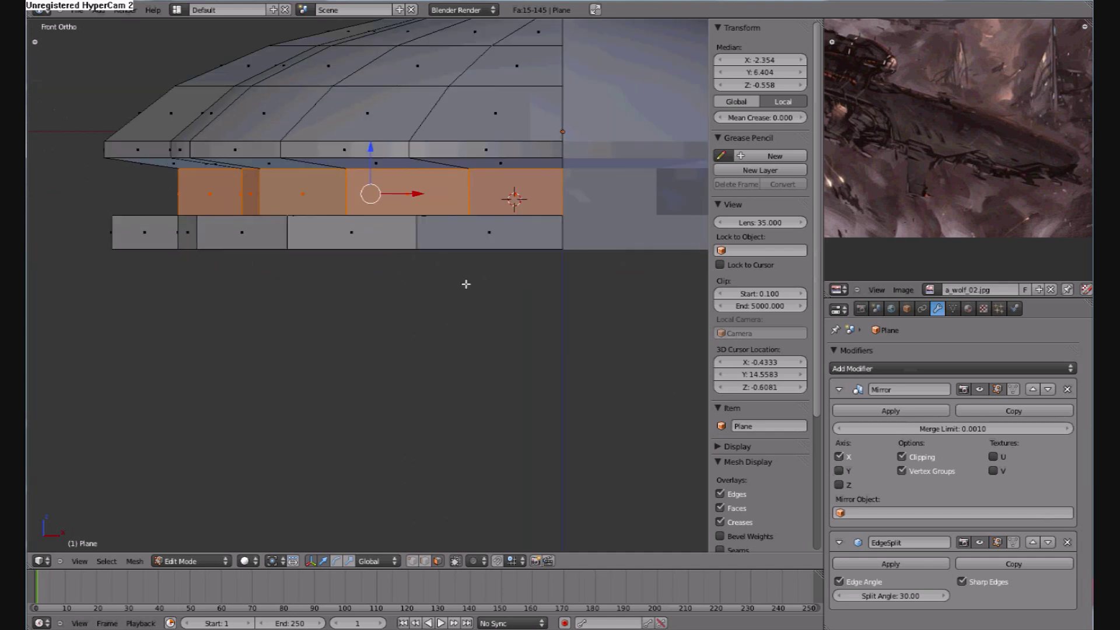
drag(372, 148, 374, 141)
key(s)
key(z)
right_click(548, 163)
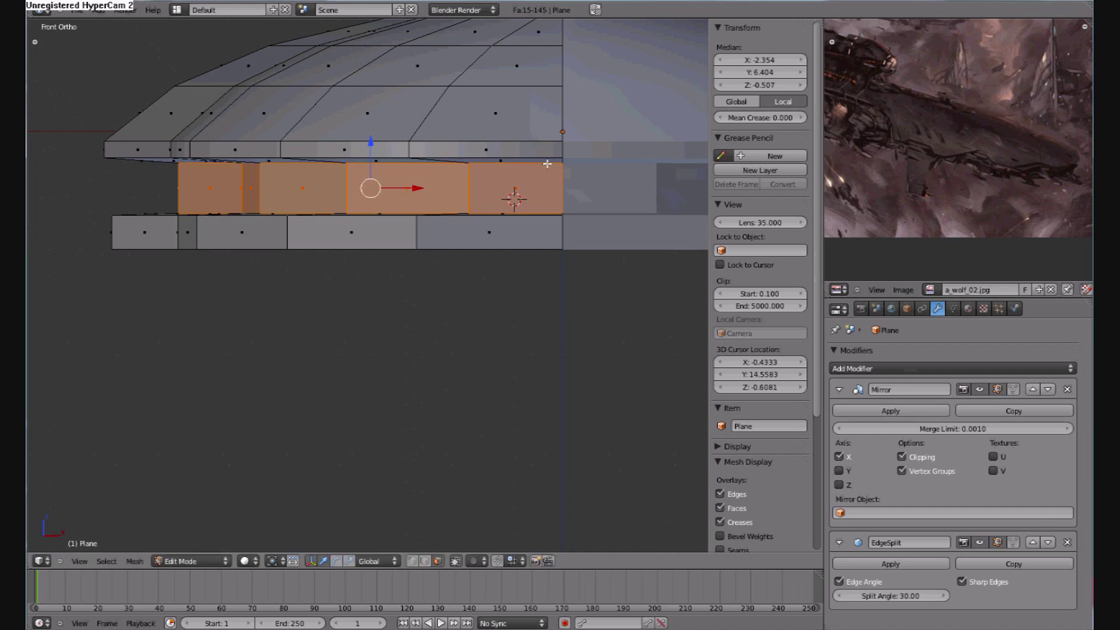
key(s)
key(z)
click(536, 175)
key(a)
Apply smooth shading to the whole hull mesh
middle_drag(443, 228, 545, 233)
scroll(545, 233, down, 7)
key(a)
key(w)
click(525, 283)
key(a)
Select the edges crossing the side steps at the hull's inward notch and shift them along Y to a median of about 8.55
mouse_move(590, 335)
middle_down()
mouse_move(510, 330)
mouse_move(446, 368)
mouse_move(508, 375)
mouse_move(572, 182)
mouse_move(445, 328)
middle_up()
scroll(402, 295, up, 2)
scroll(401, 296, up, 2)
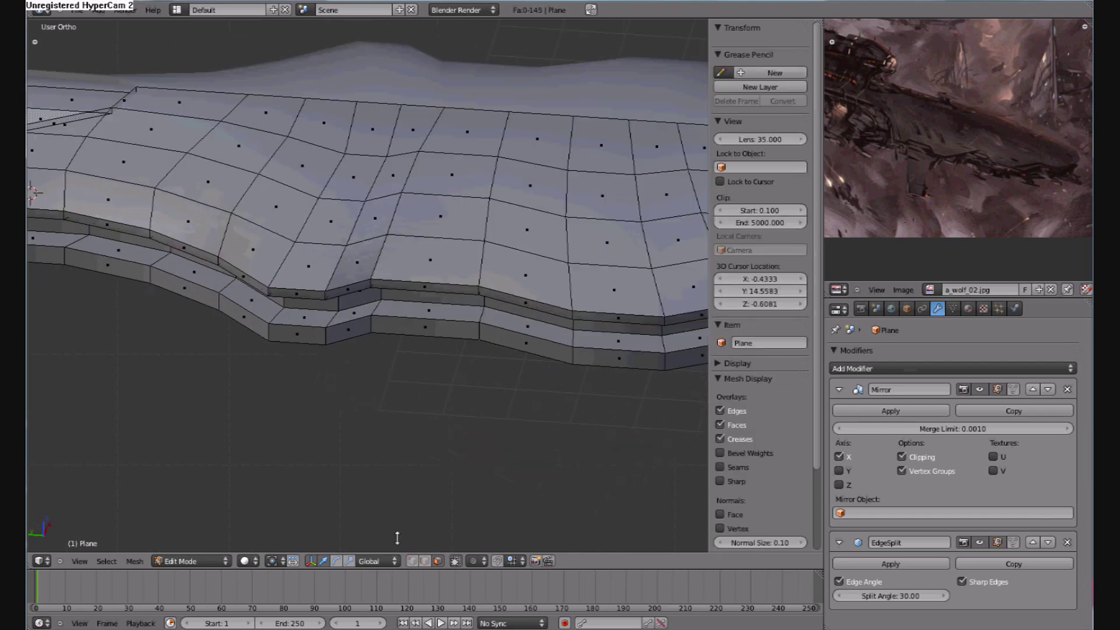
right_click(373, 325)
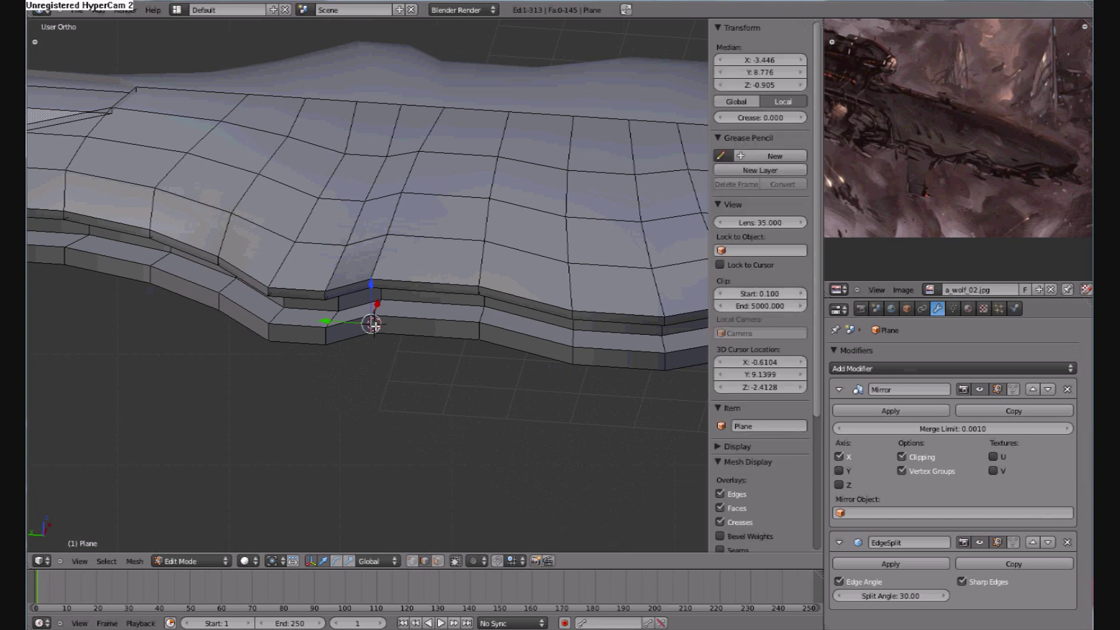
alt+right_click(378, 305)
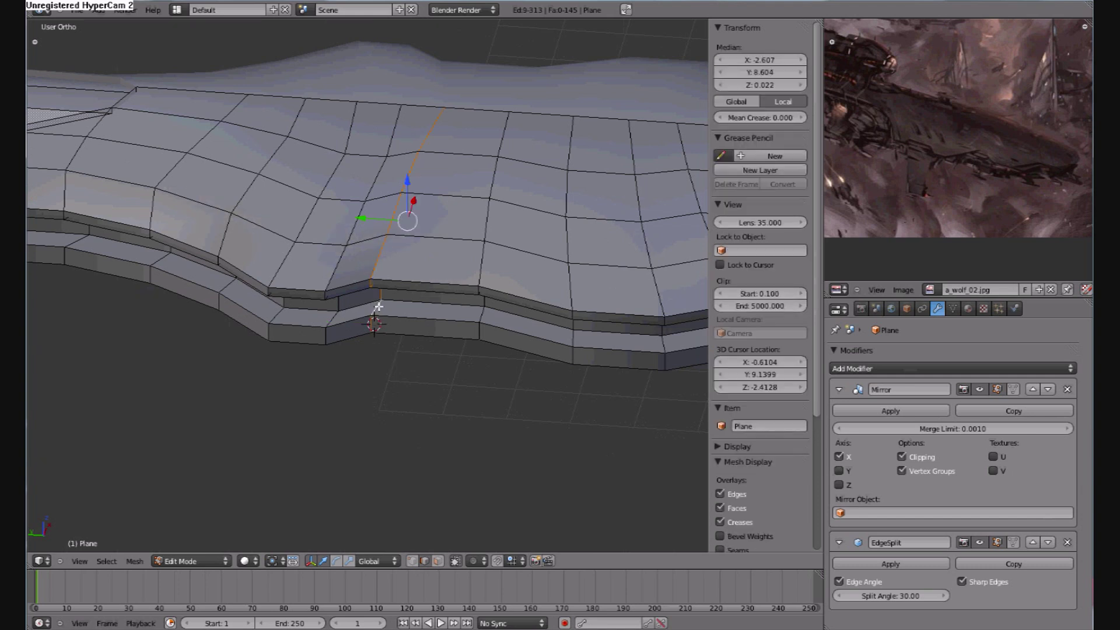
shift+right_click(427, 136)
key(ctrl+z)
key(ctrl+z)
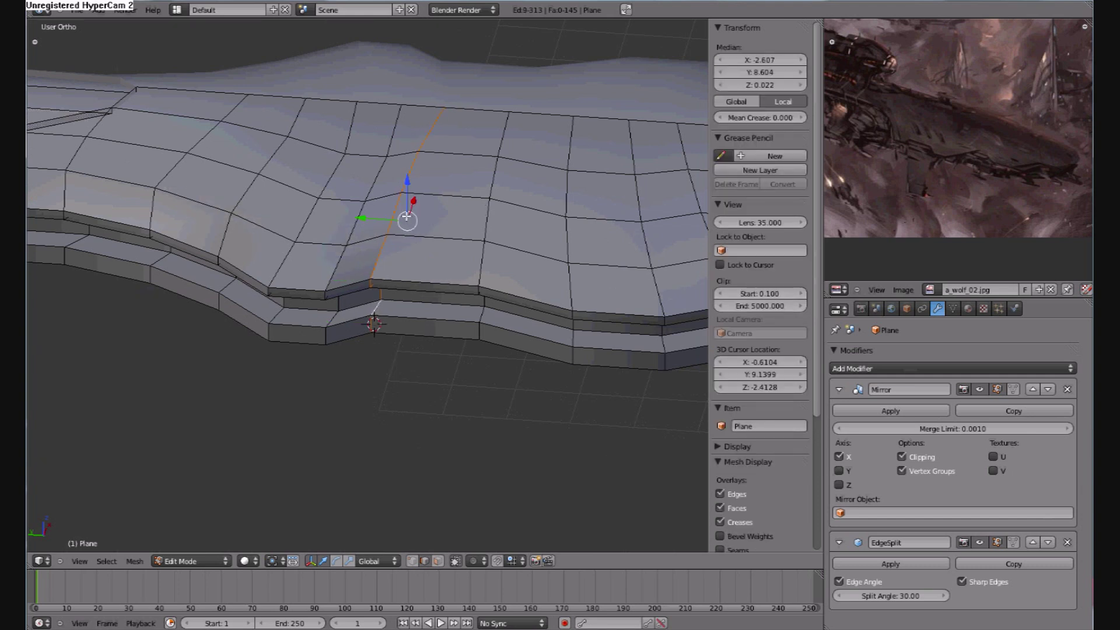
shift+right_click(437, 136)
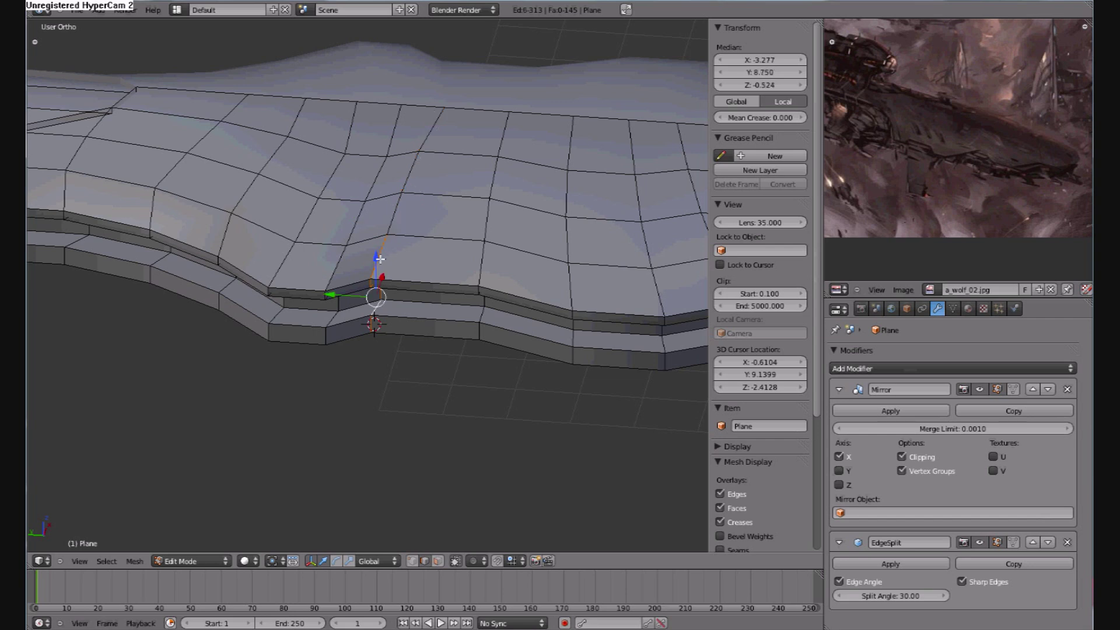
drag(358, 293, 349, 302)
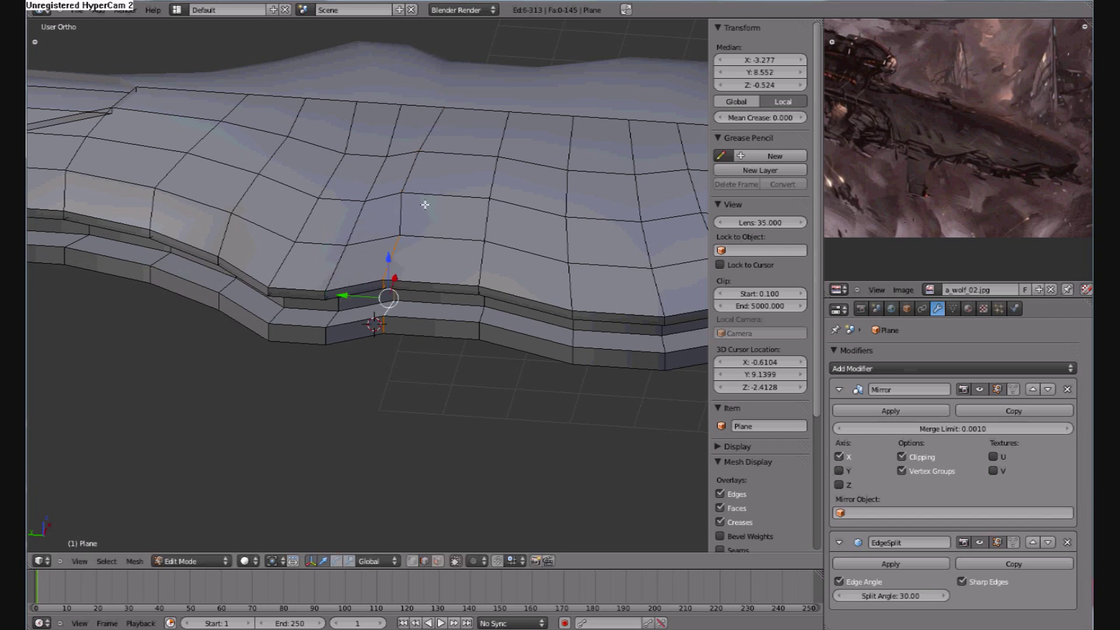
Switch to vertex selection and shift the top-surface vertices above the notch along Y to line up with the moved edges
click(412, 560)
right_click(402, 191)
shift+right_click(421, 154)
drag(368, 170, 385, 174)
right_click(441, 112)
key(a)
Lower the edge loop where the recessed wall meets the ledge to a median Z of about -1.26 and save the project
middle_drag(409, 106, 337, 198)
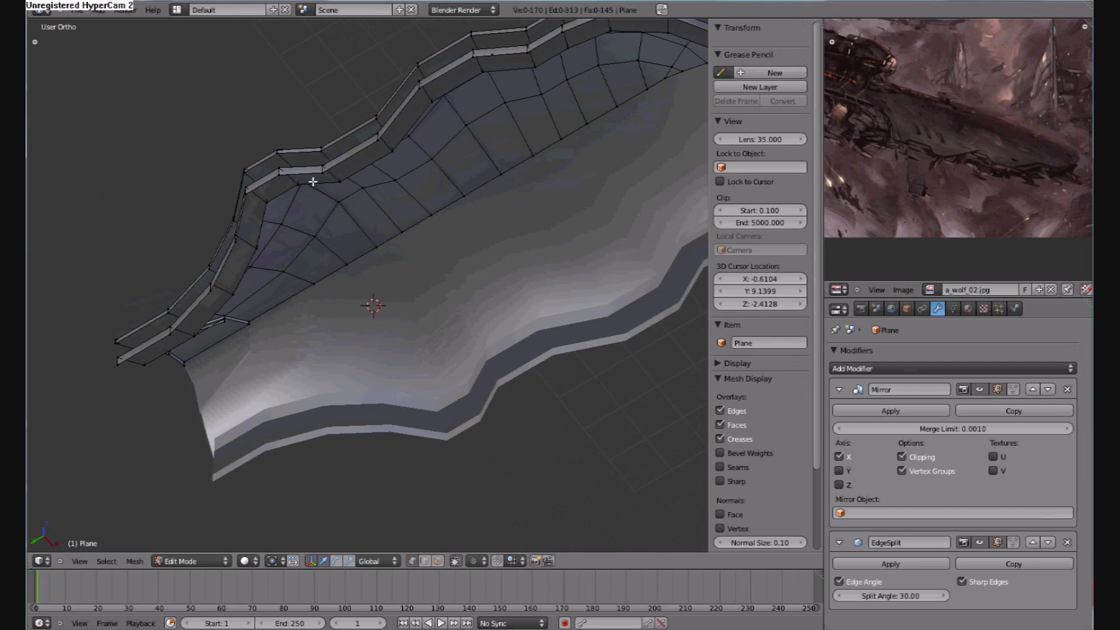
alt+right_click(324, 183)
middle_drag(416, 170, 422, 233)
drag(415, 161, 425, 174)
scroll(419, 252, down, 2)
middle_drag(415, 262, 395, 380)
click(77, 10)
click(108, 91)
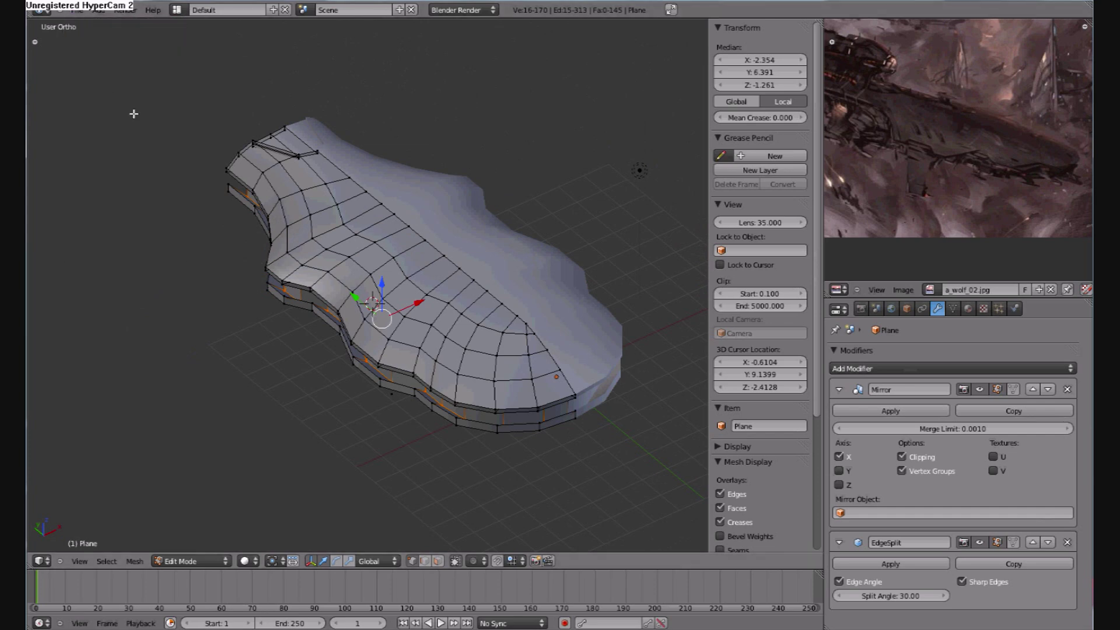
Select the whole mesh and remove doubled vertices
middle_drag(409, 245, 340, 204)
scroll(430, 430, up, 3)
middle_drag(430, 430, 426, 413)
middle_drag(458, 447, 377, 327)
middle_drag(290, 263, 439, 329)
key(a)
key(a)
key(w)
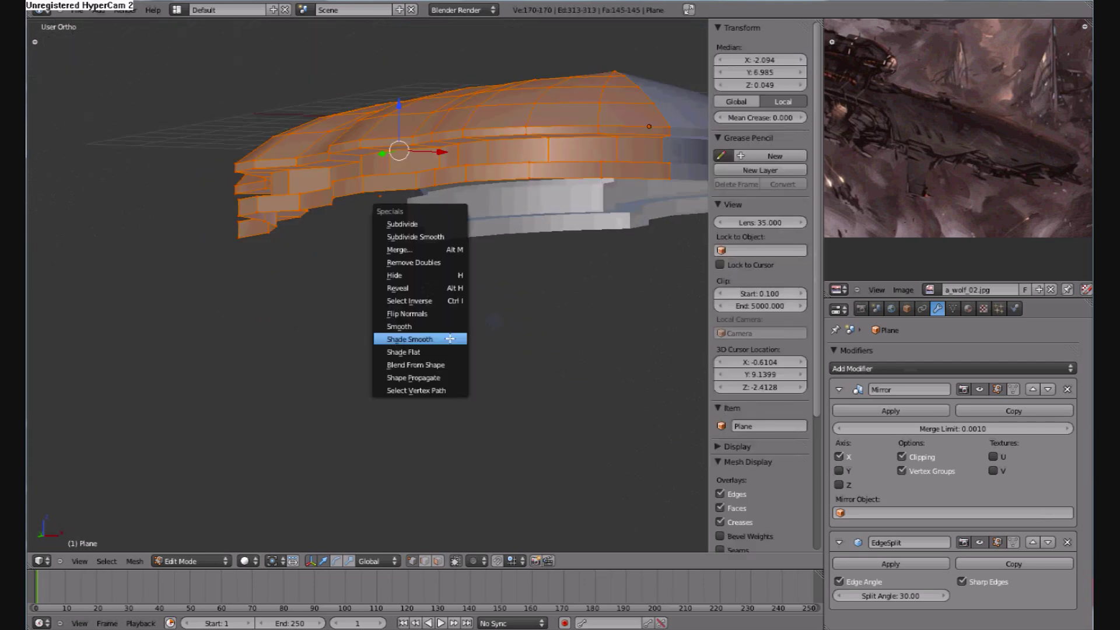
click(438, 262)
Extrude the bottom outer edge loop down to Z -1.19 and move it inward along X to a median of about -2.22
alt+right_click(492, 181)
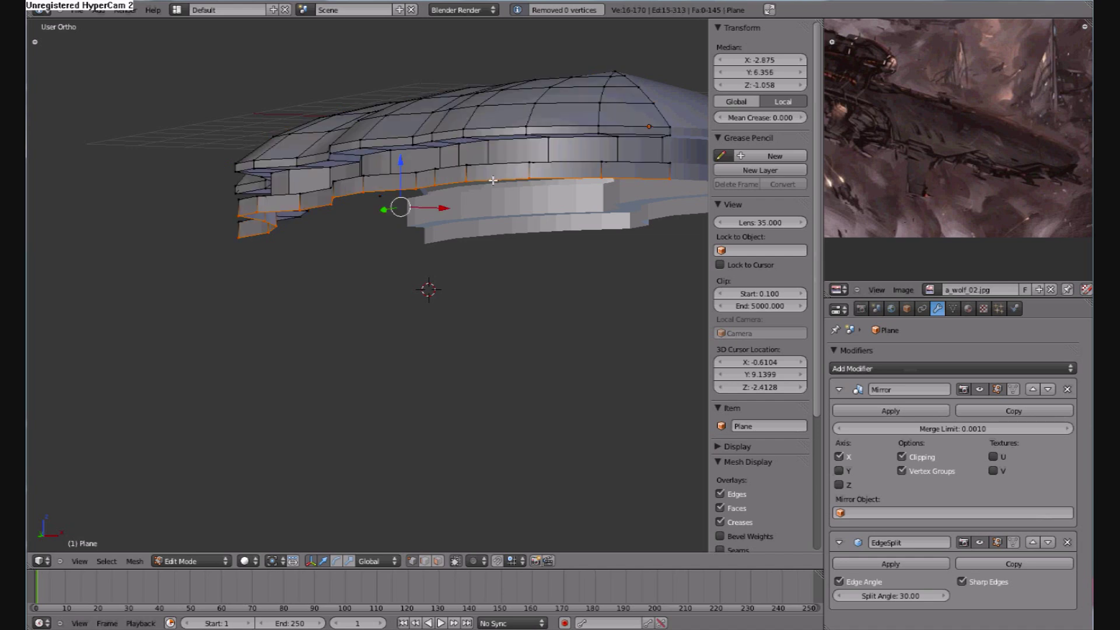
mouse_move(431, 238)
middle_down()
mouse_move(413, 260)
mouse_move(421, 222)
middle_up()
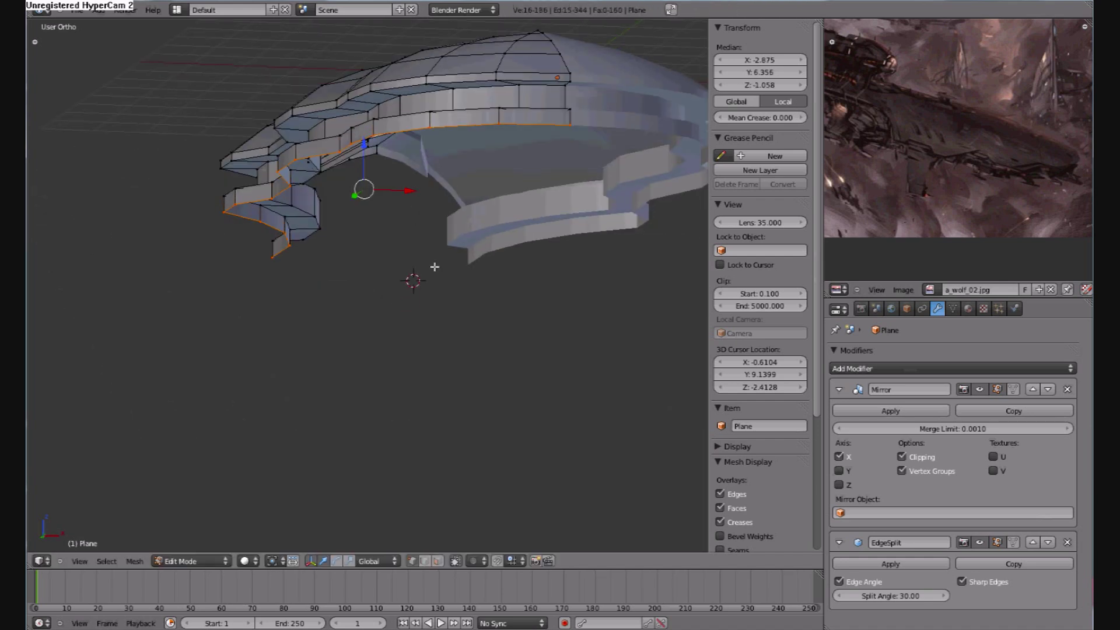
key(e)
key(z)
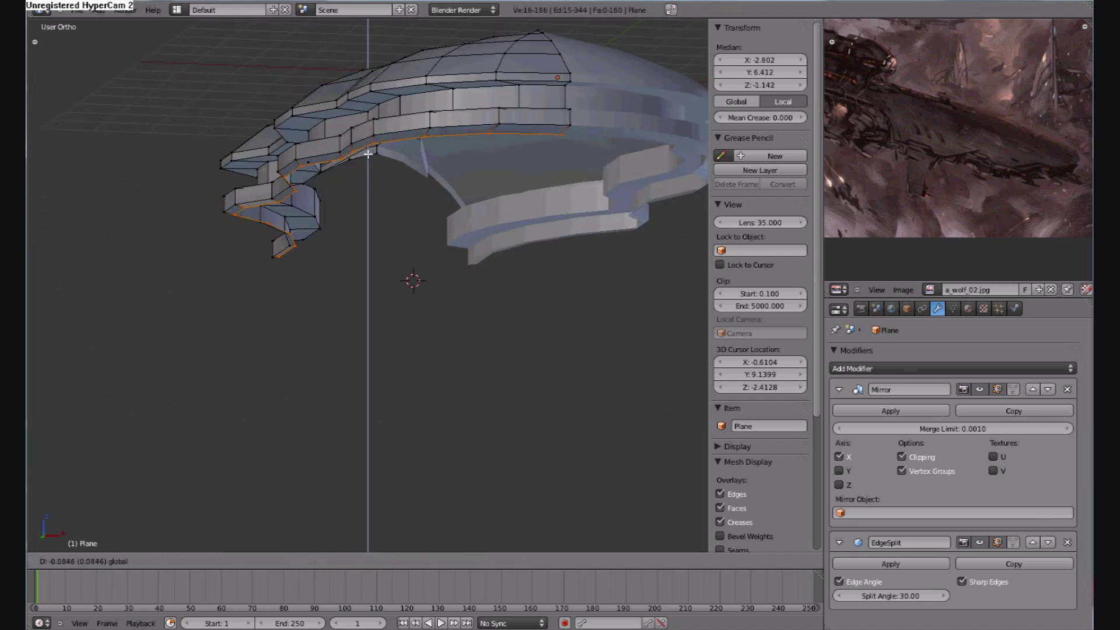
click(370, 157)
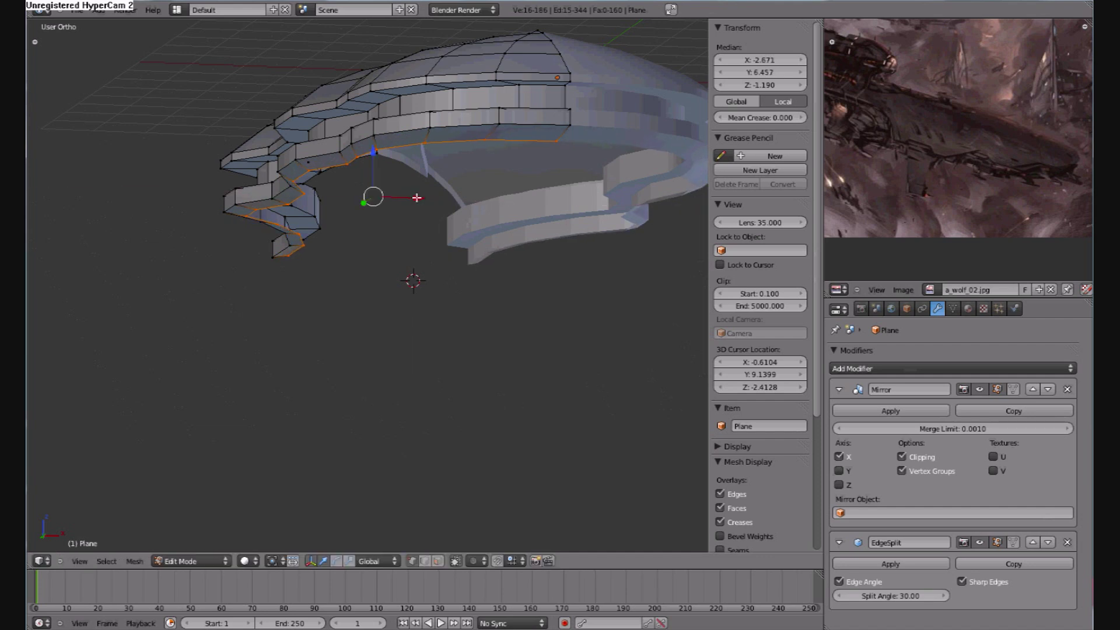
key(ctrl+KP_7)
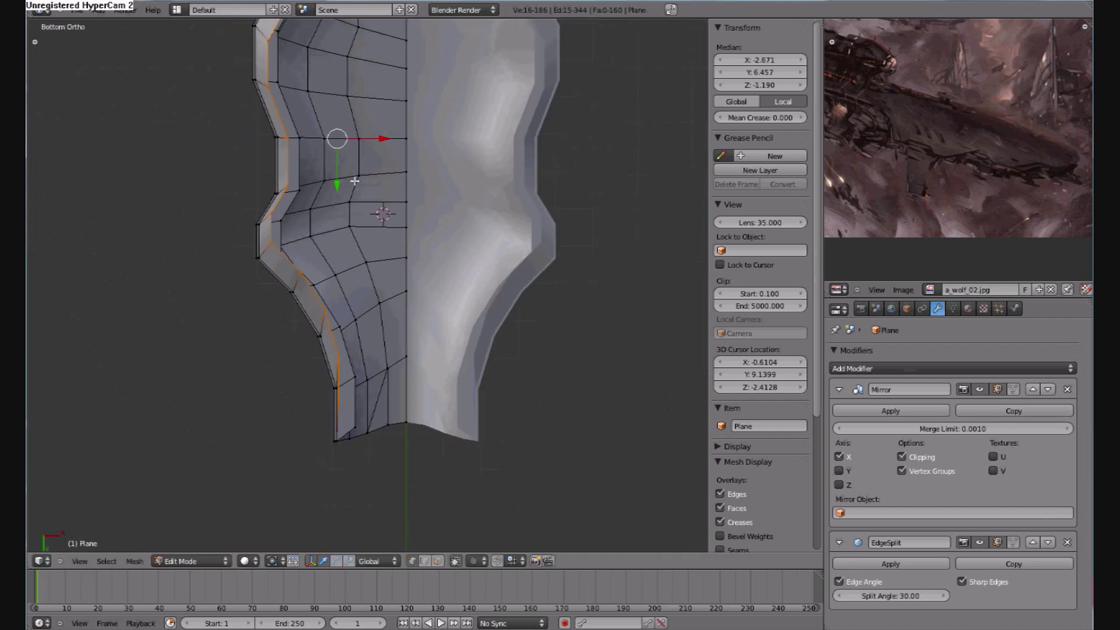
key(g)
key(x)
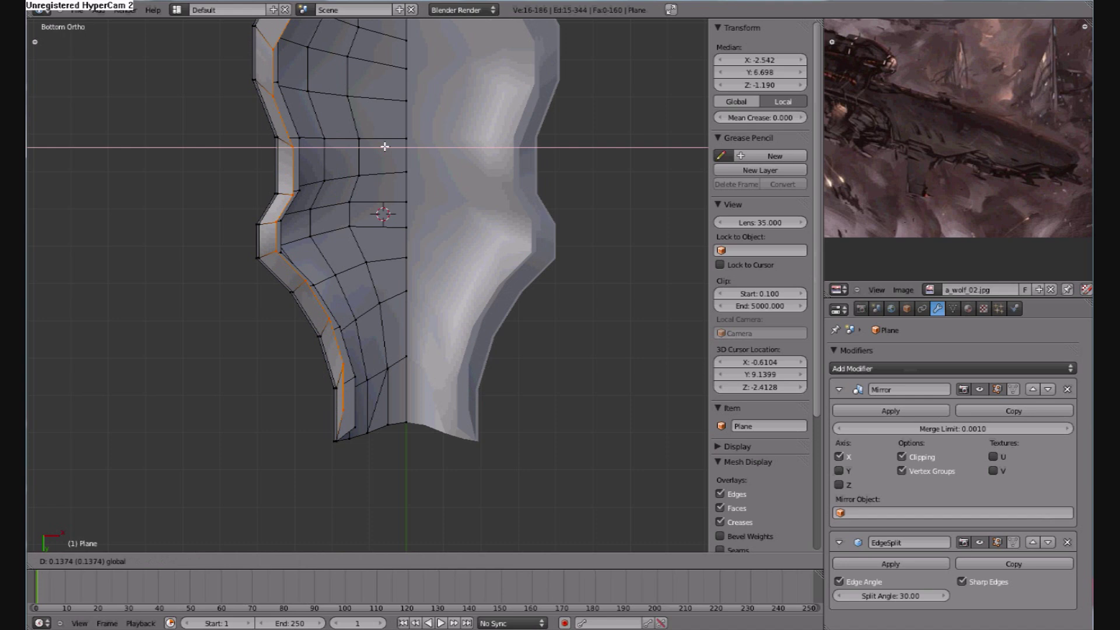
click(398, 152)
Scale the new bottom edge loop lengthwise along Y and move it inward along X to a median of about -2.05
scroll(382, 235, down, 3)
key(s)
key(y)
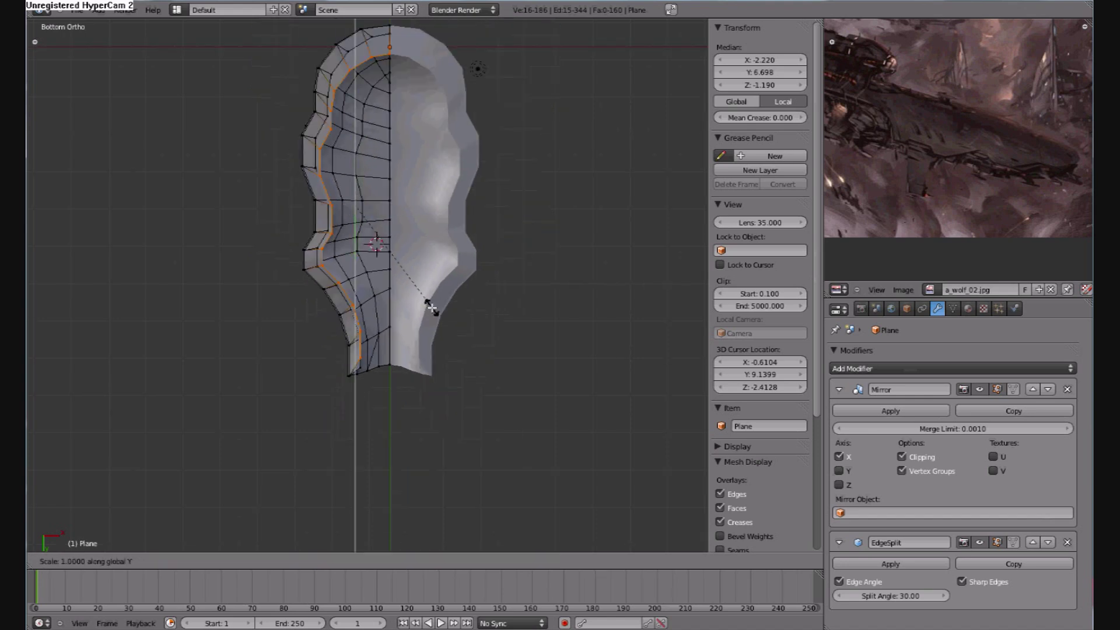
click(446, 313)
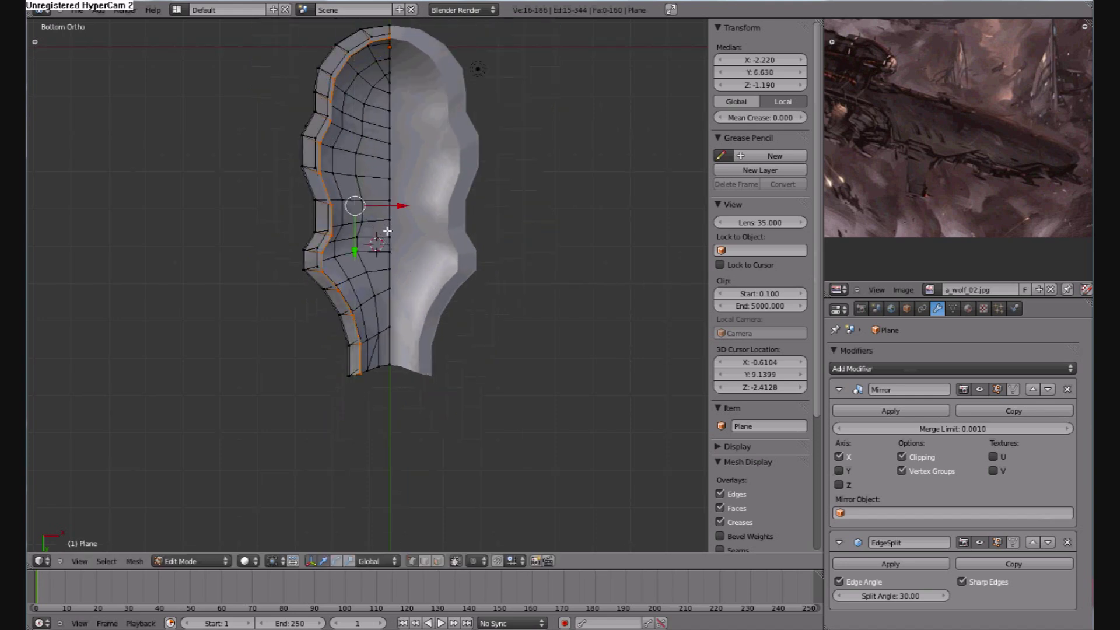
key(g)
key(x)
click(404, 207)
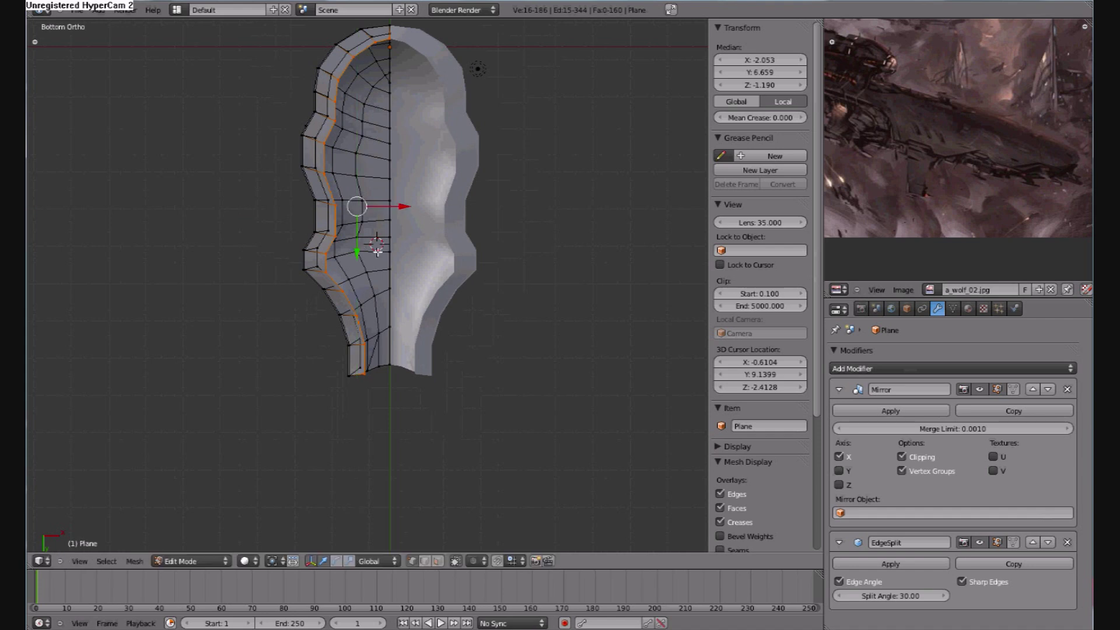
Extrude the bottom edge loop along X to the centre line at X 0 and lower it to Z of about -1.38
mouse_move(412, 287)
middle_down()
mouse_move(453, 320)
mouse_move(461, 305)
mouse_move(403, 296)
middle_up()
key(g)
key(x)
click(501, 320)
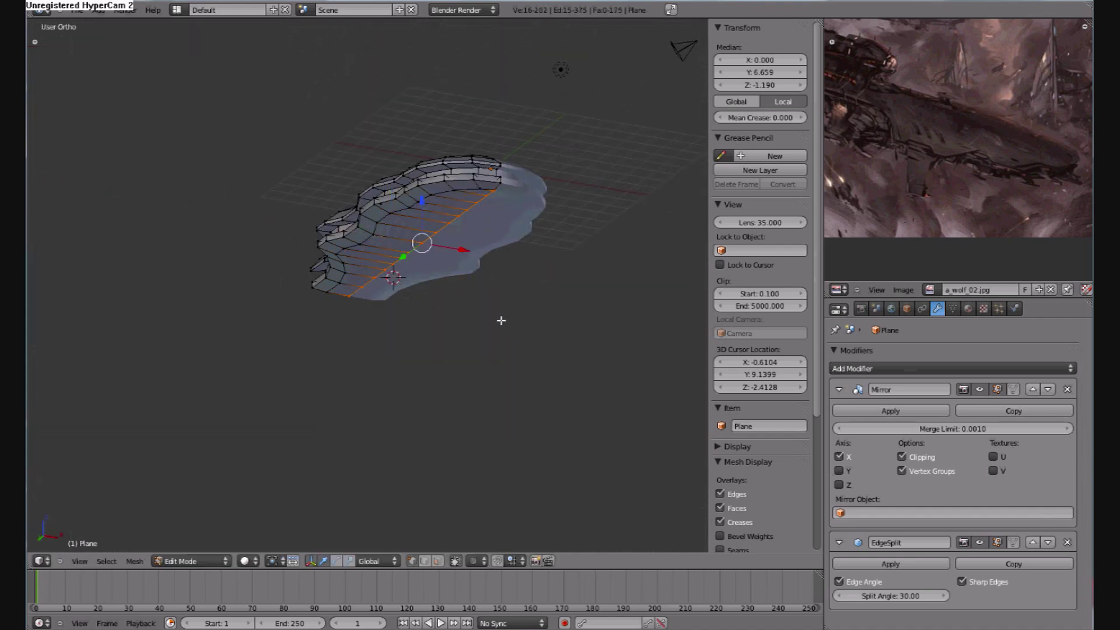
key(g)
key(z)
click(428, 209)
key(a)
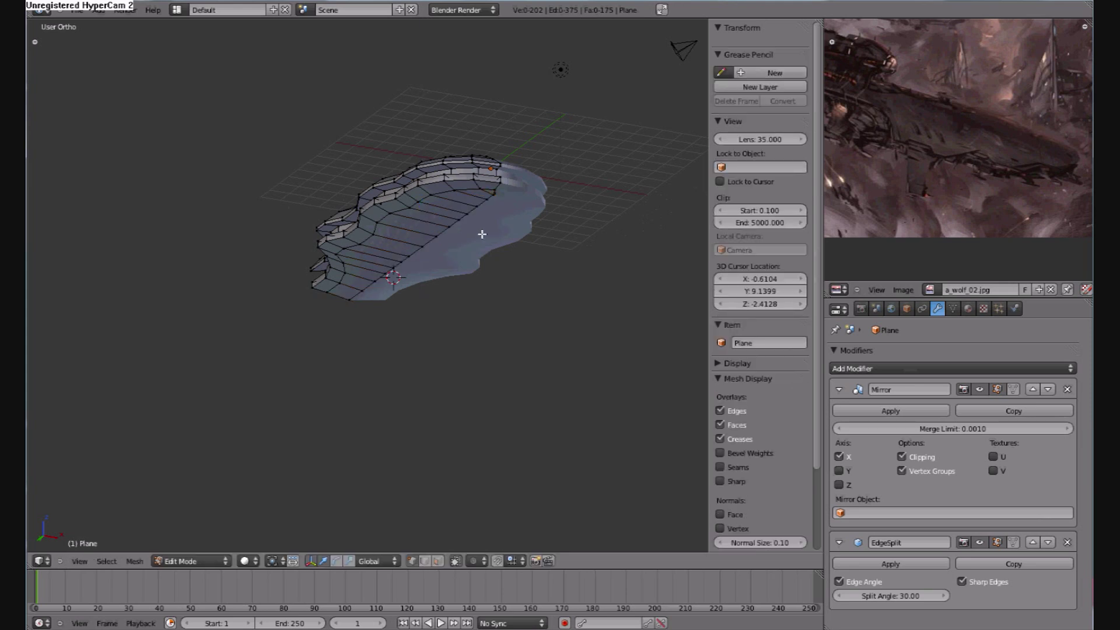
Examine the front end of the underside's centre line, checking the vertices around the pinched gap
middle_drag(483, 233, 440, 212)
scroll(402, 132, up, 1)
shift+middle_drag(397, 120, 420, 263)
scroll(425, 284, up, 4)
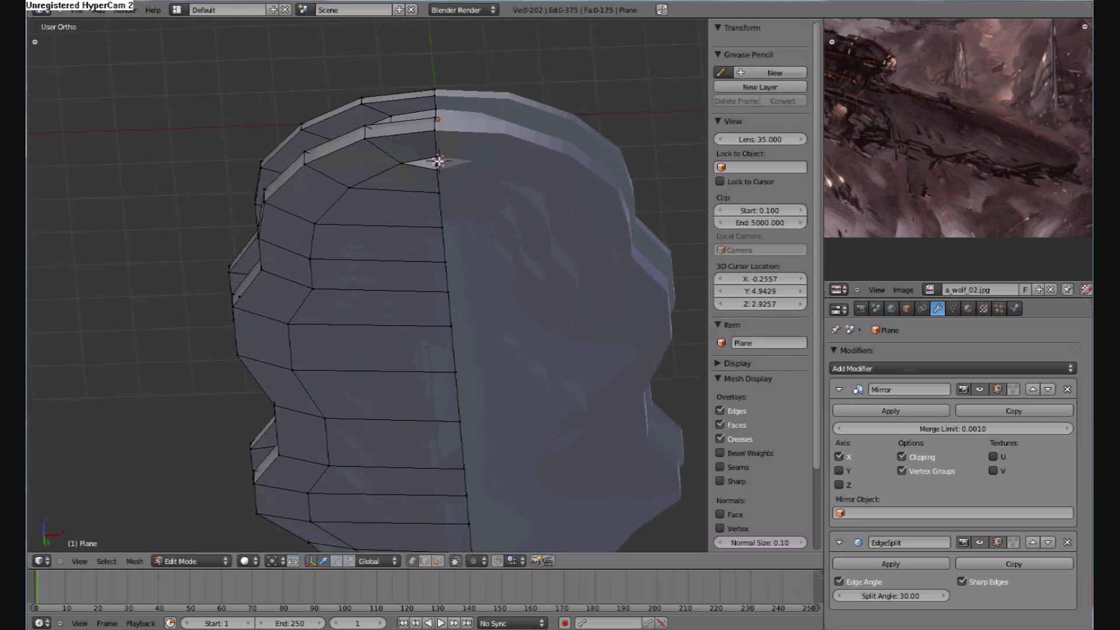
right_click(436, 161)
key(KP_1)
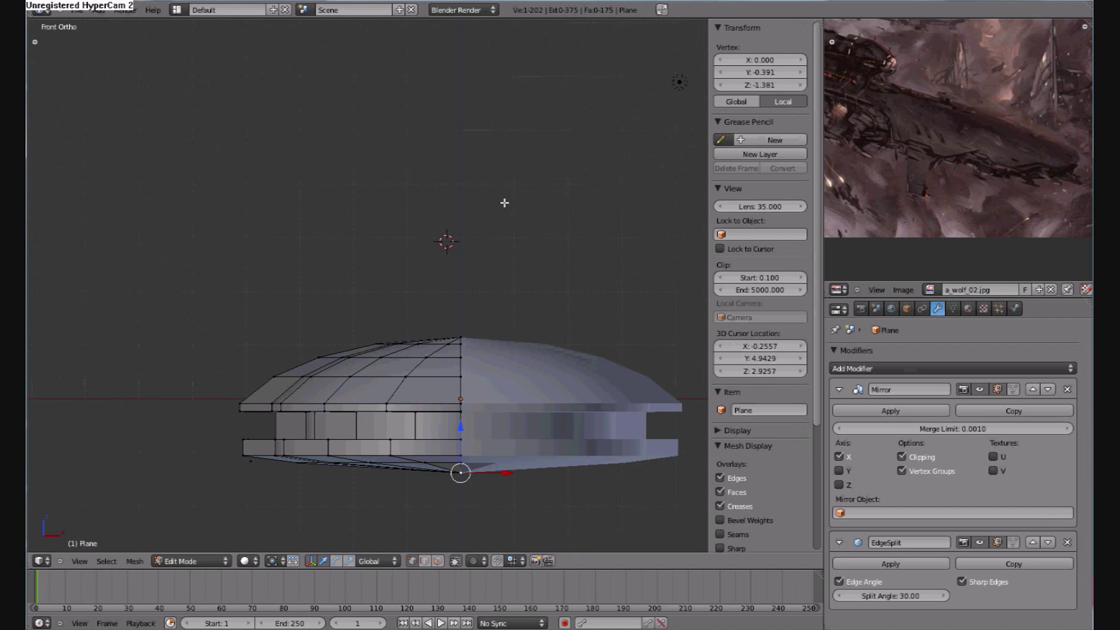
middle_drag(503, 203, 459, 507)
scroll(490, 462, up, 3)
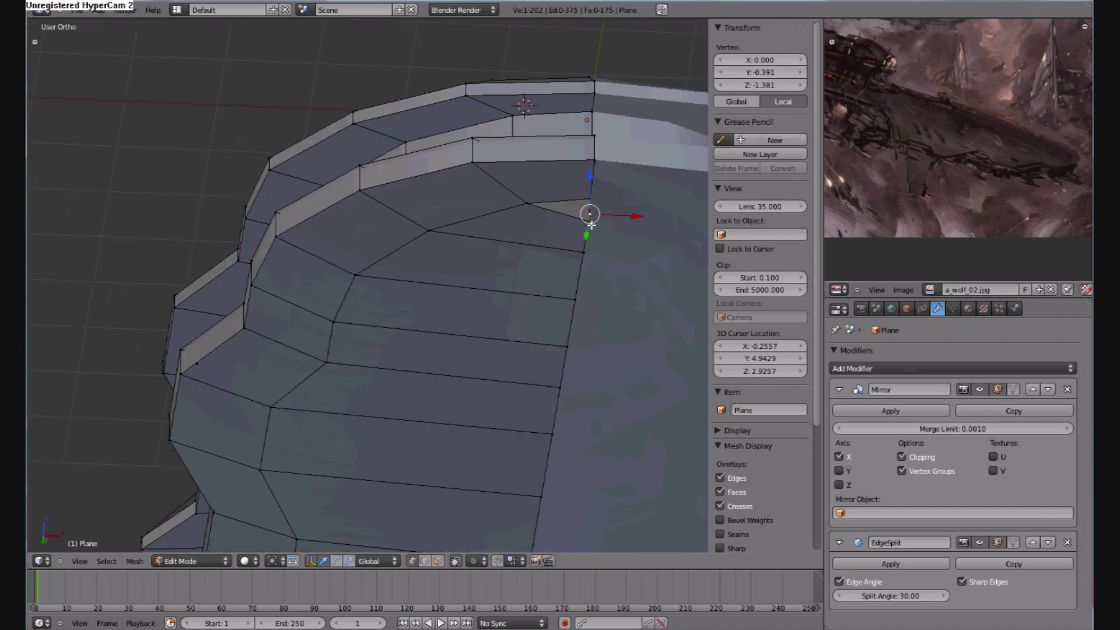
right_click(497, 169)
right_click(594, 222)
middle_drag(594, 222, 415, 492)
shift+middle_drag(477, 514, 498, 425)
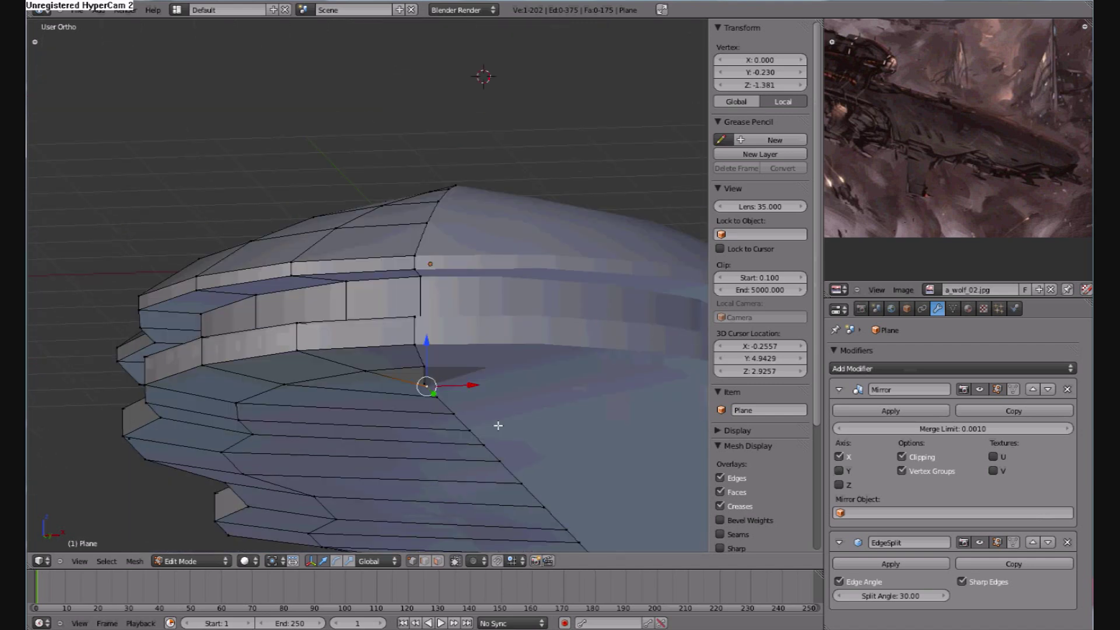
scroll(498, 426, up, 2)
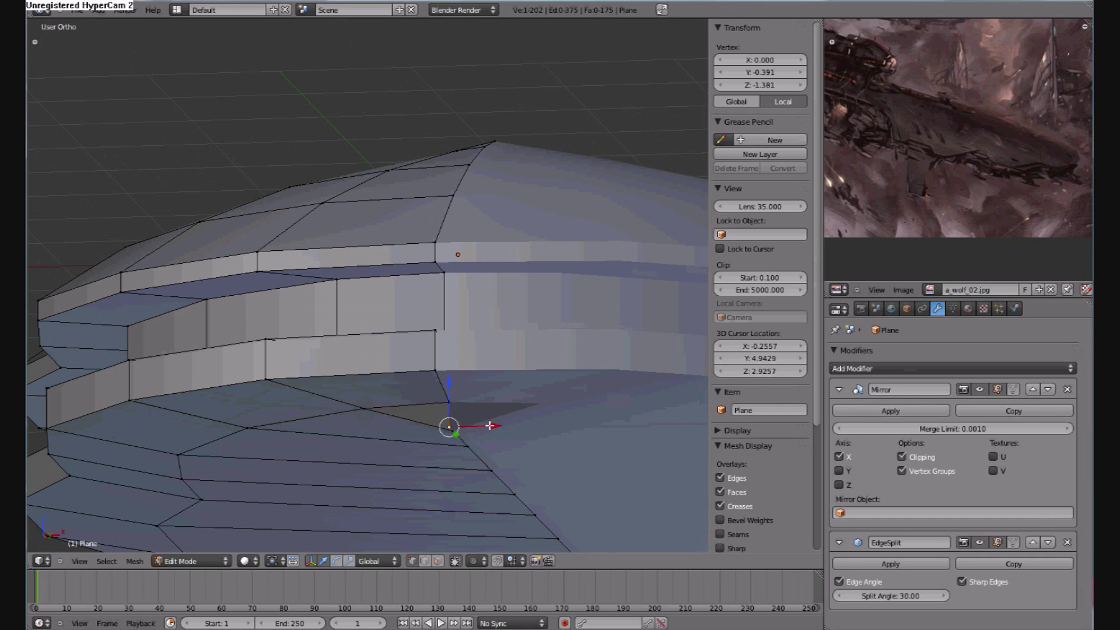
Try to move the front centre-line vertex of the underside along Y
key(g)
key(y)
click(475, 425)
middle_drag(467, 461, 449, 408)
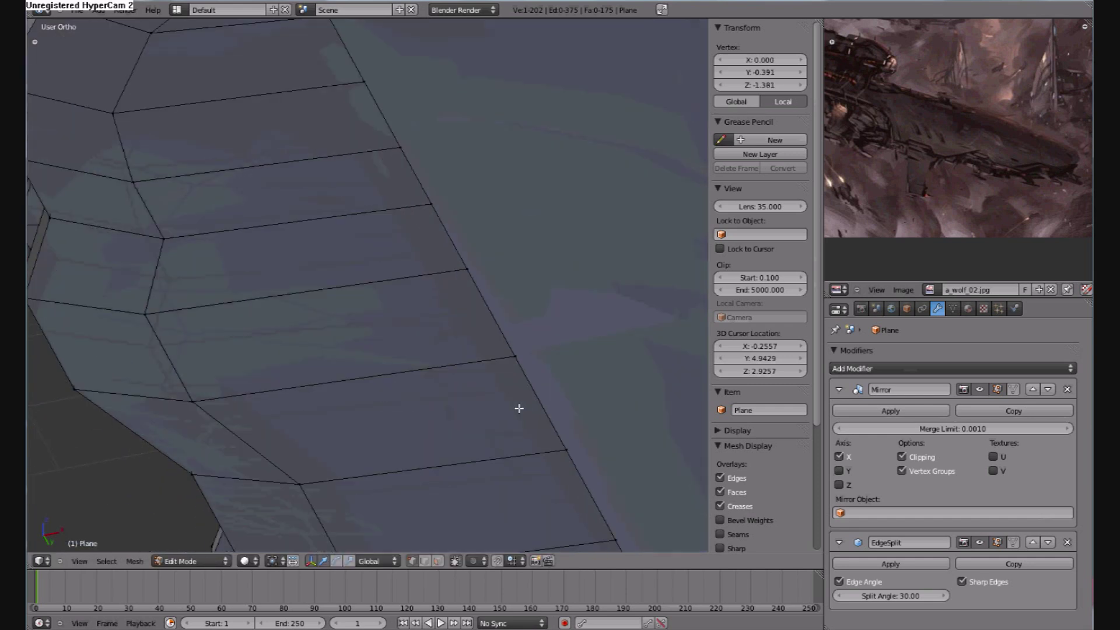
Merge the front centre-line vertex of the underside into the neighbouring vertex at Y -0.230
key(KP_Decimal)
scroll(435, 382, up, 4)
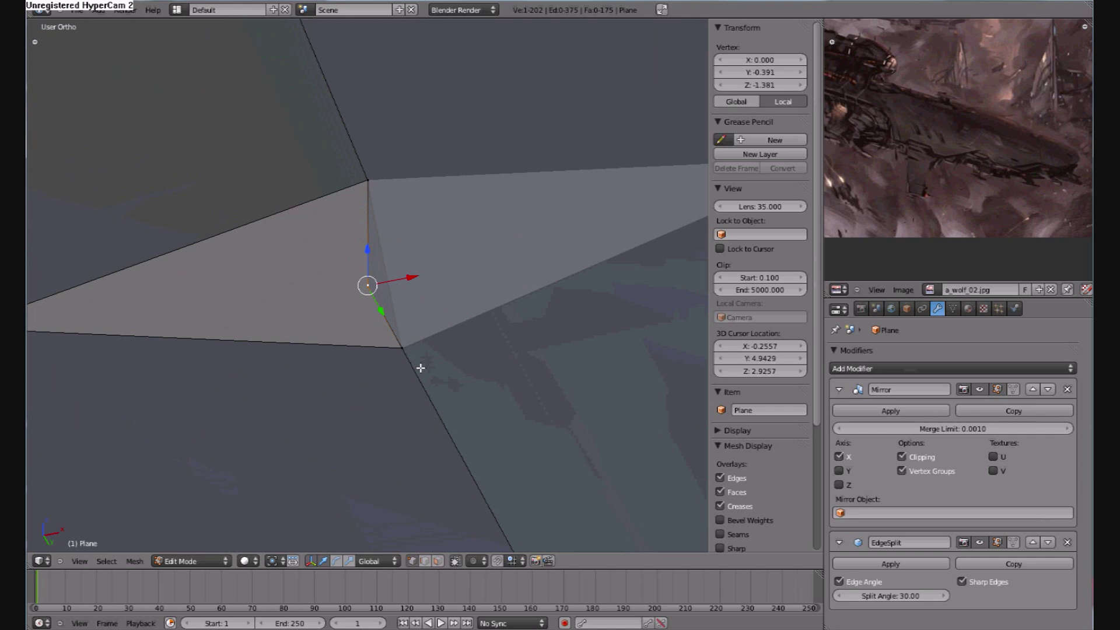
shift+right_click(402, 349)
key(w)
click(507, 366)
click(500, 370)
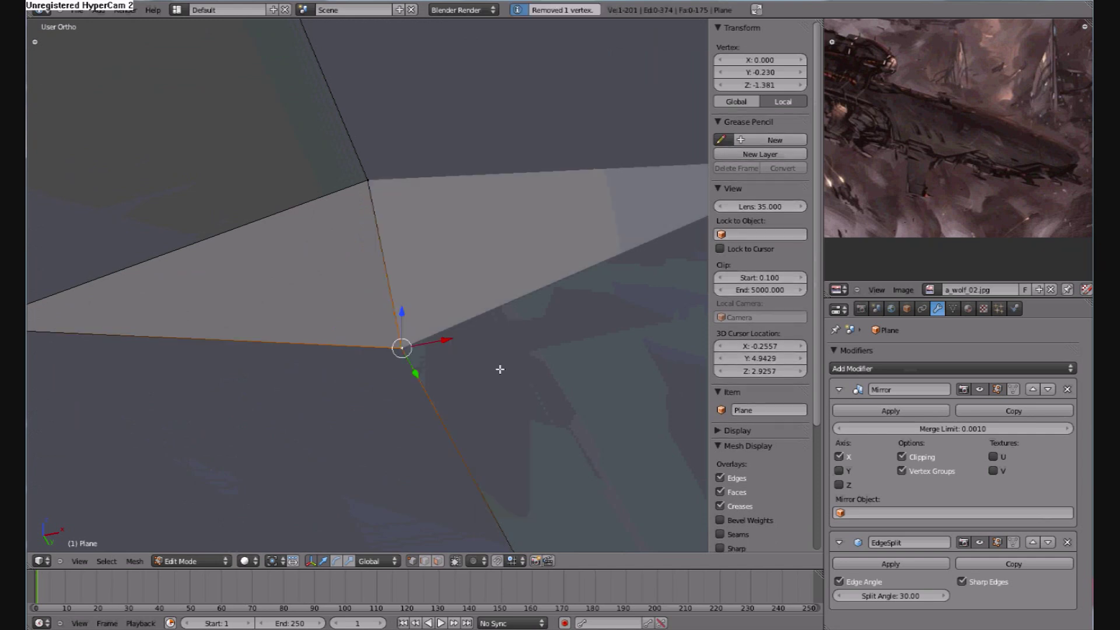
Raise the merged centre-line vertex at the front of the underside to Z of about -1.289
scroll(496, 370, down, 3)
scroll(413, 325, down, 2)
right_click(369, 254)
scroll(425, 292, down, 4)
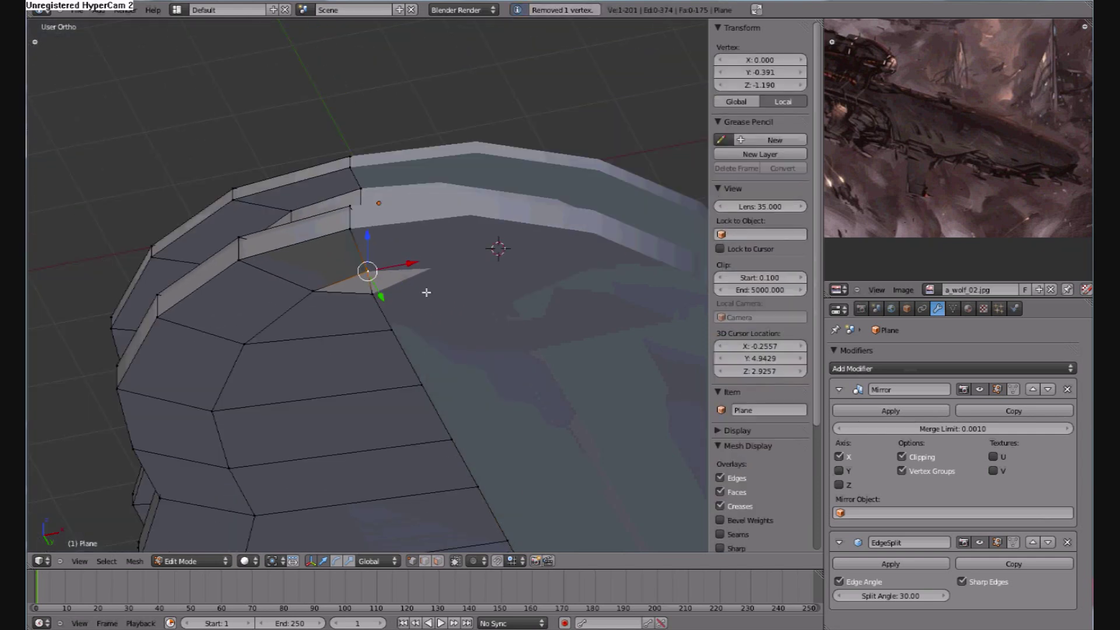
middle_drag(426, 292, 375, 330)
key(g)
key(z)
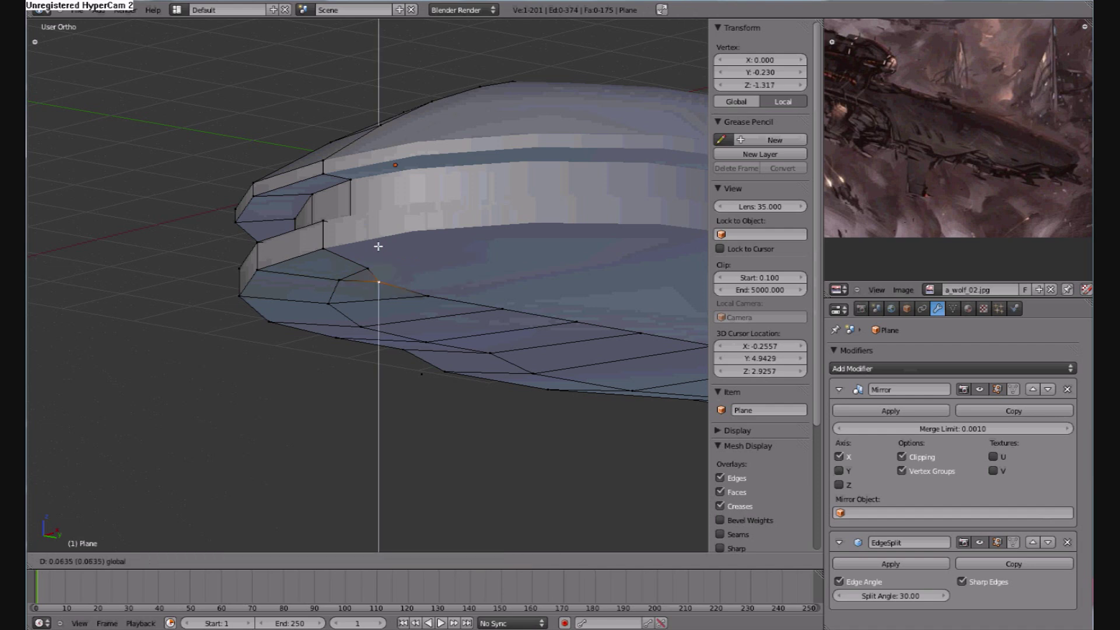
click(377, 253)
Move the merged centre-line vertex along Y to about -0.094, following the underside's slope
key(g)
key(y)
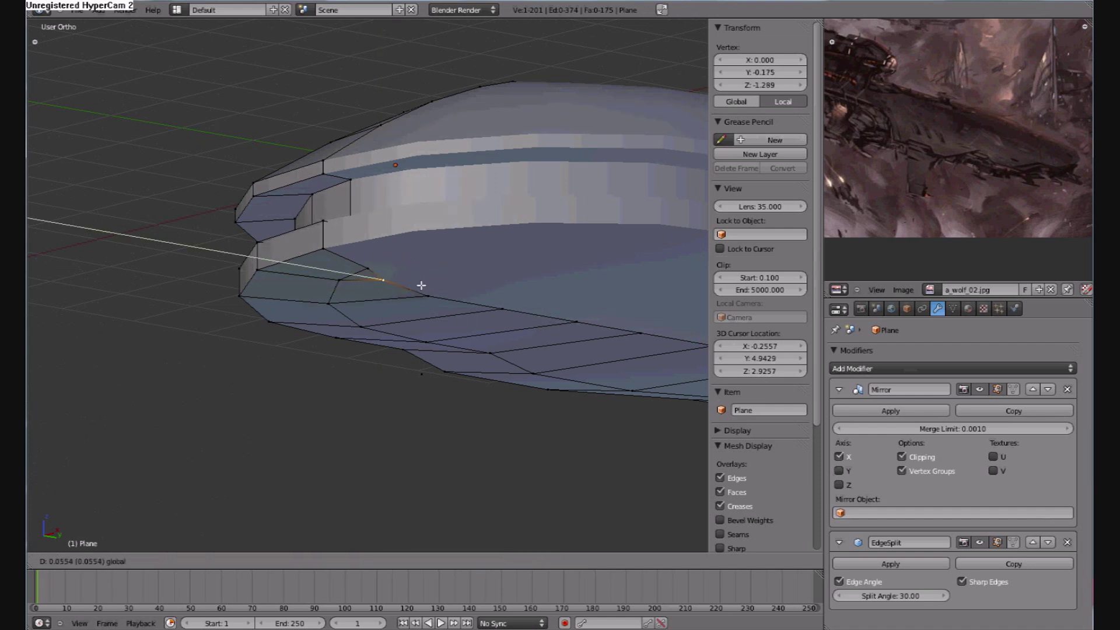
click(421, 286)
middle_drag(421, 286, 378, 279)
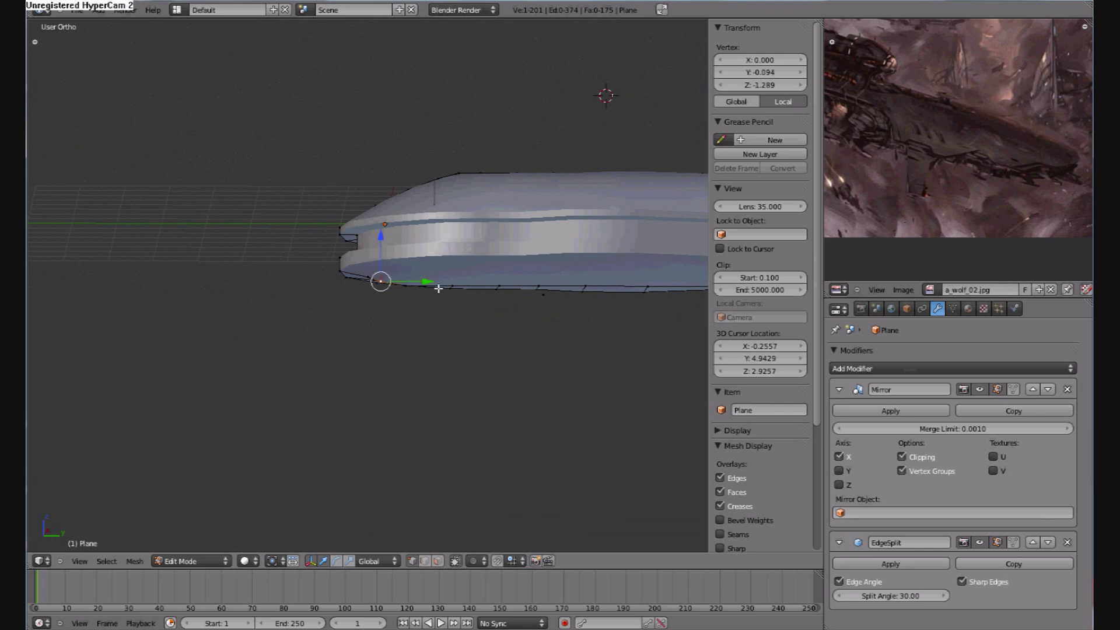
drag(428, 282, 434, 276)
middle_drag(434, 276, 466, 309)
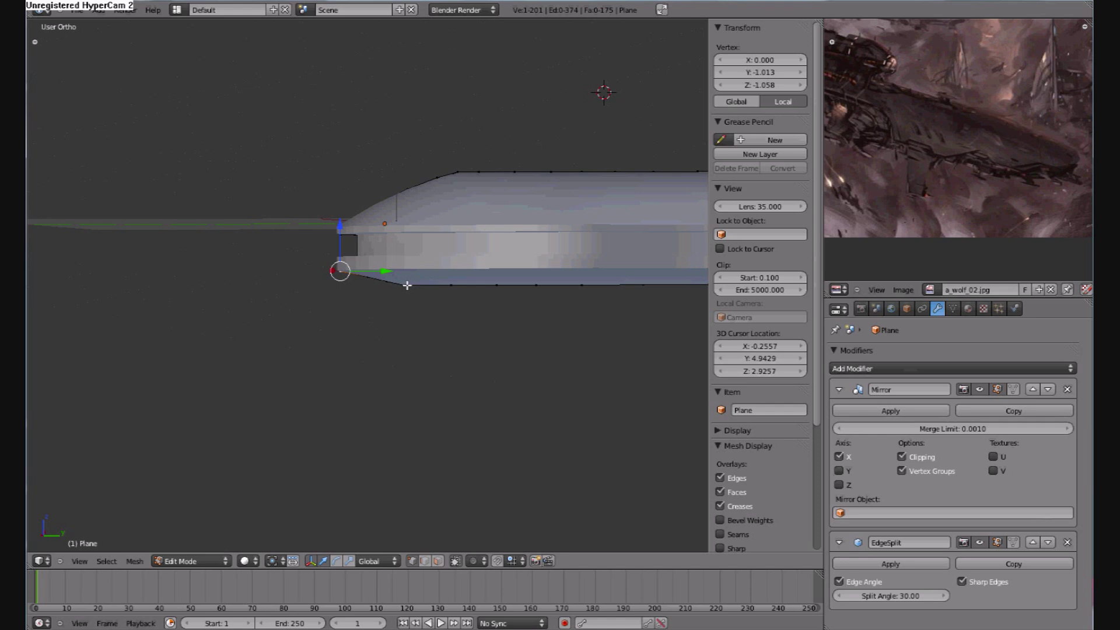
Move the next centre-line vertex of the underside along Y to about 0.863 and deselect it
right_click(407, 285)
key(g)
key(y)
click(465, 280)
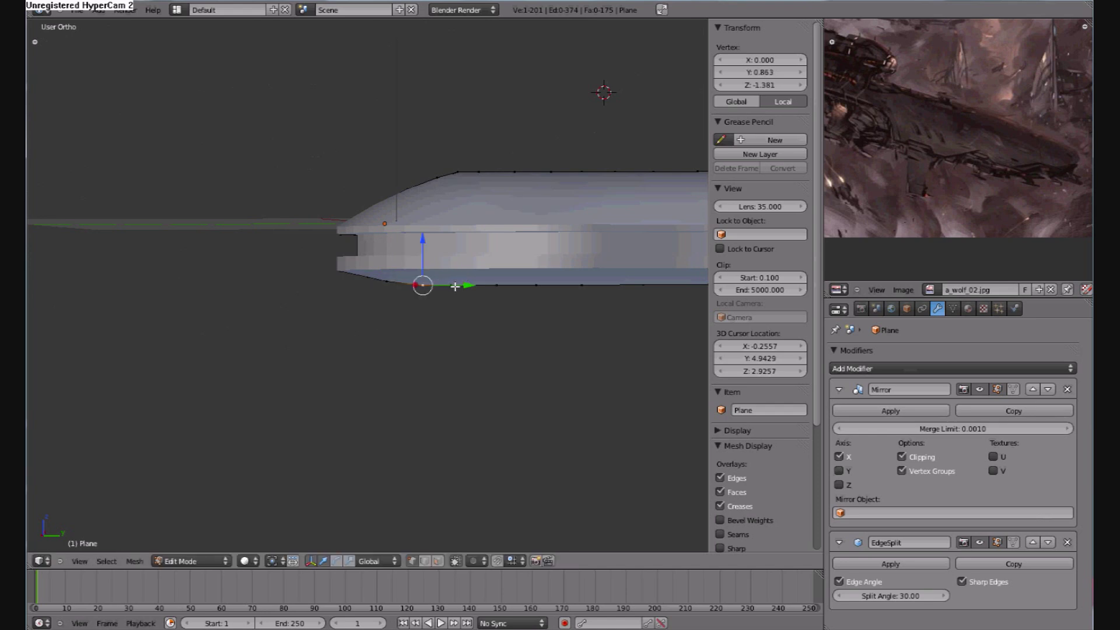
key(a)
Switch to Object Mode and examine the whole hull from above and from the side
middle_drag(453, 287, 115, 340)
middle_drag(304, 262, 403, 374)
scroll(432, 339, up, 3)
click(193, 561)
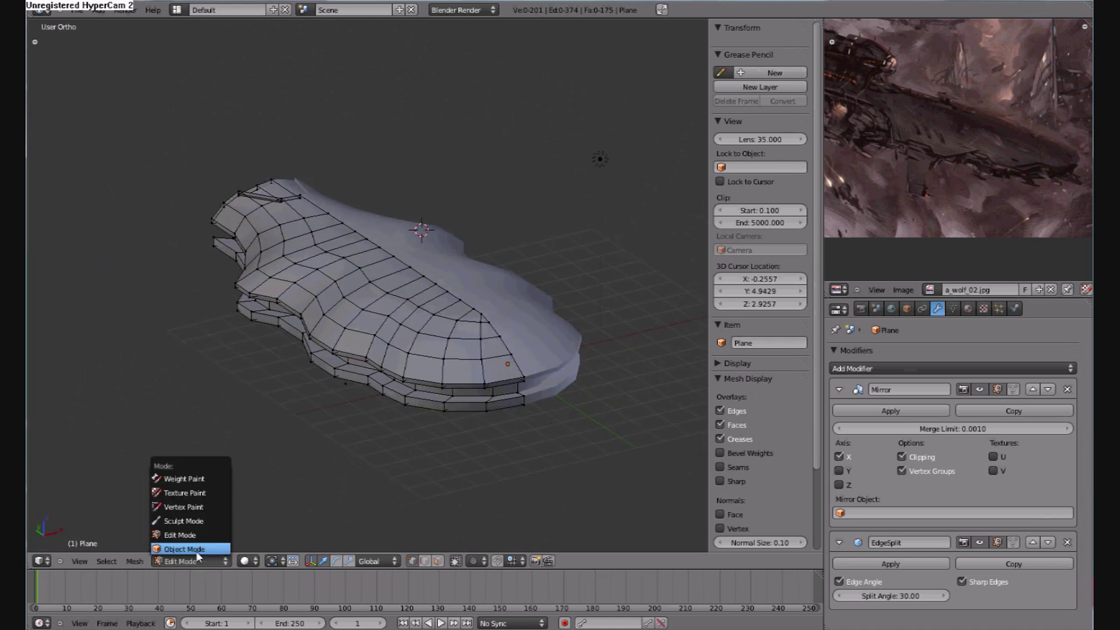
click(196, 551)
middle_drag(379, 425, 445, 418)
shift+middle_drag(313, 368, 482, 365)
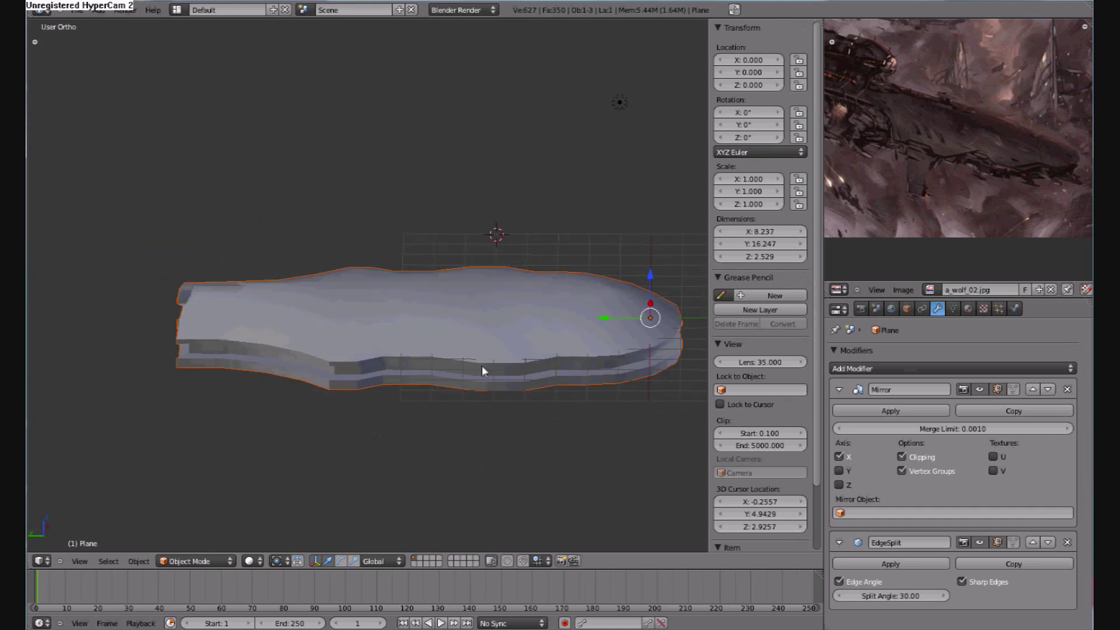
Return to Edit Mode, shade the entire hull mesh smooth and deselect everything
click(182, 561)
click(186, 548)
key(a)
key(w)
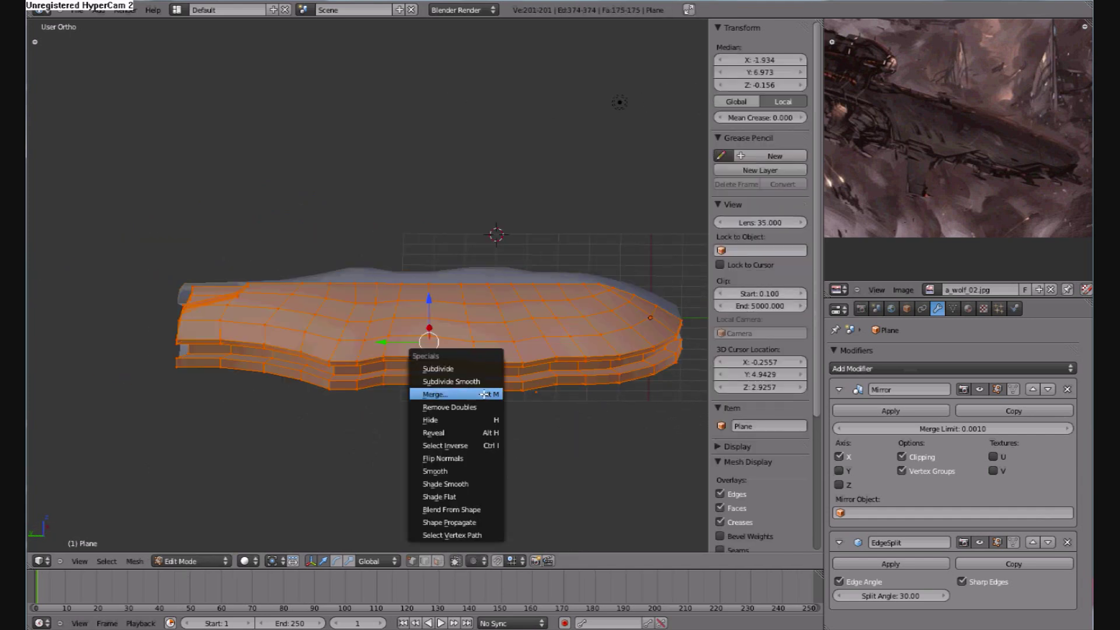
click(467, 485)
key(a)
scroll(408, 455, up, 3)
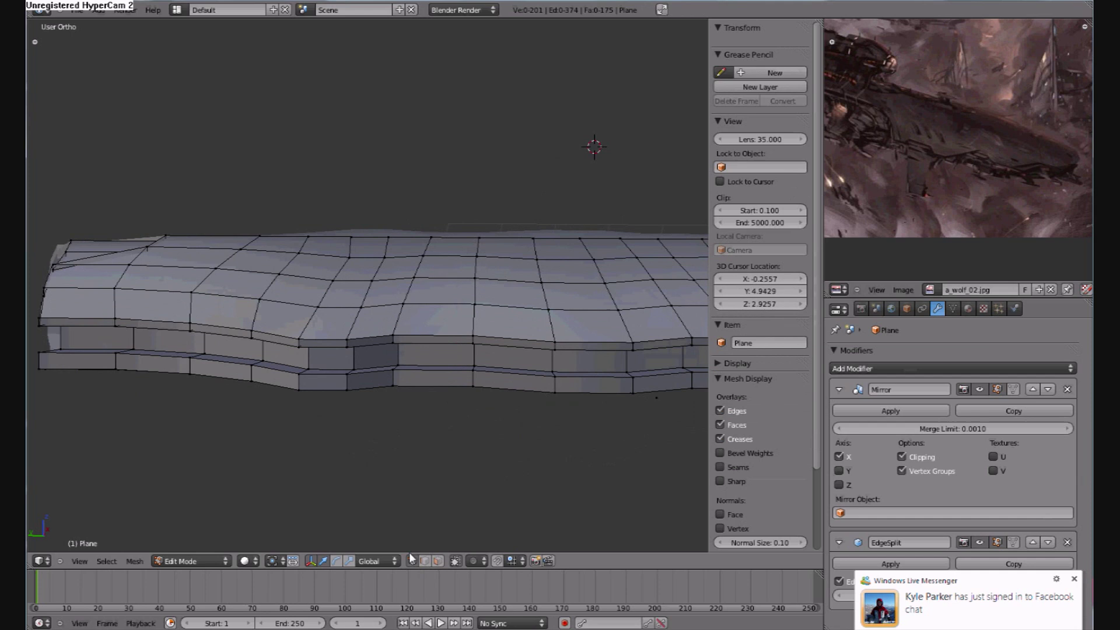
Switch to edge selection and move the vertical rim edge at the hull's side step along Y to about 8.458
click(425, 561)
right_click(392, 376)
key(g)
key(x)
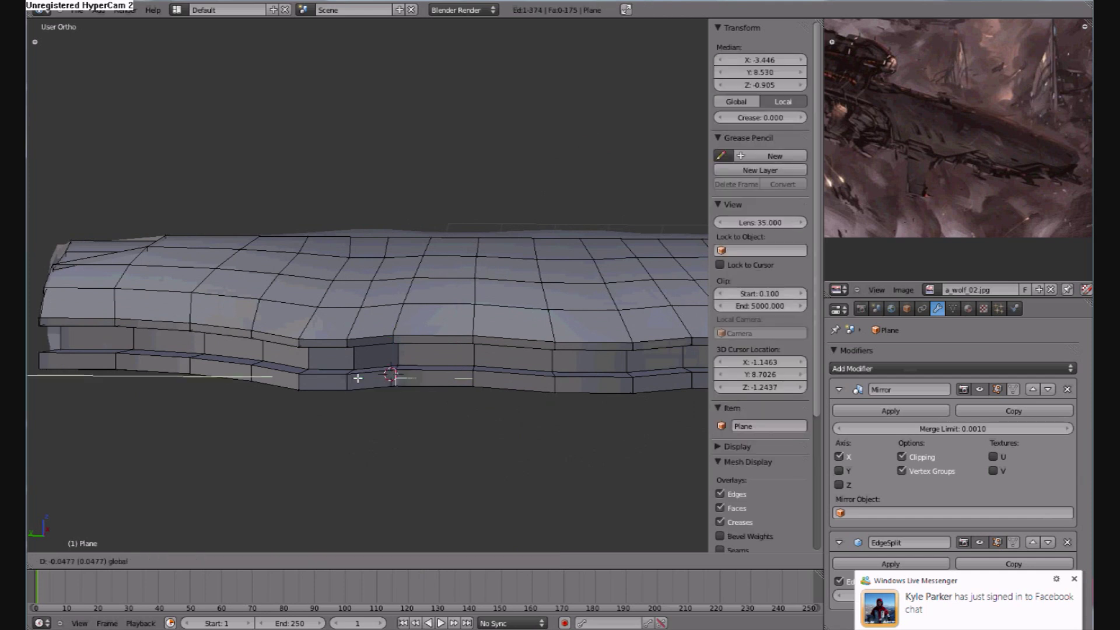
click(363, 380)
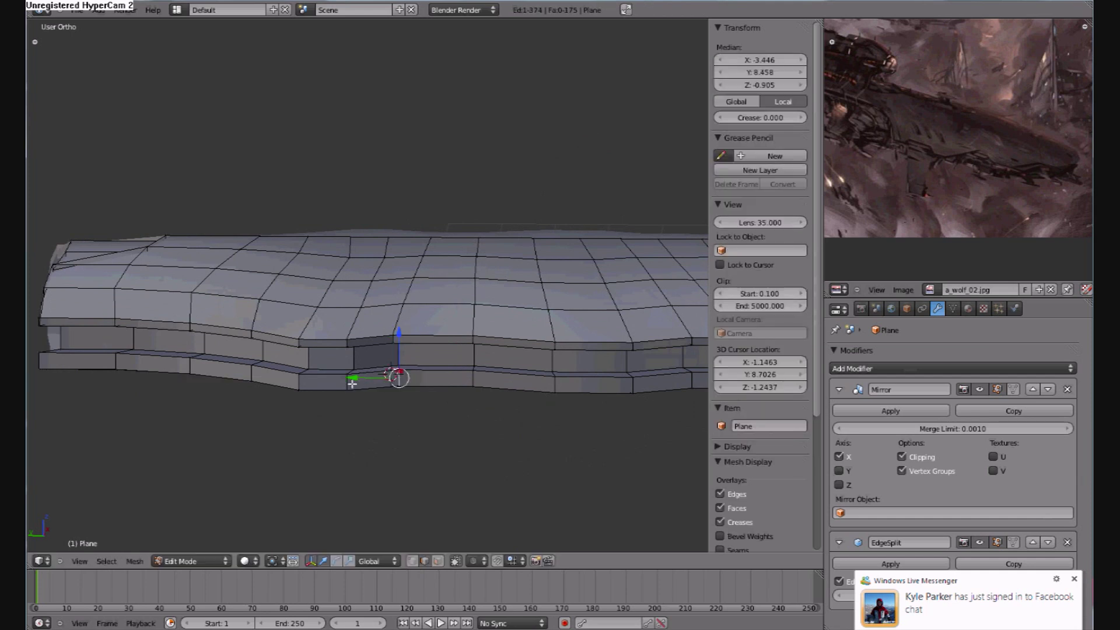
Move the crosswise edge loop at the side step along Y to a median of about 8.312
alt+right_click(397, 356)
drag(360, 320, 373, 323)
scroll(477, 372, down, 4)
middle_drag(478, 373, 395, 380)
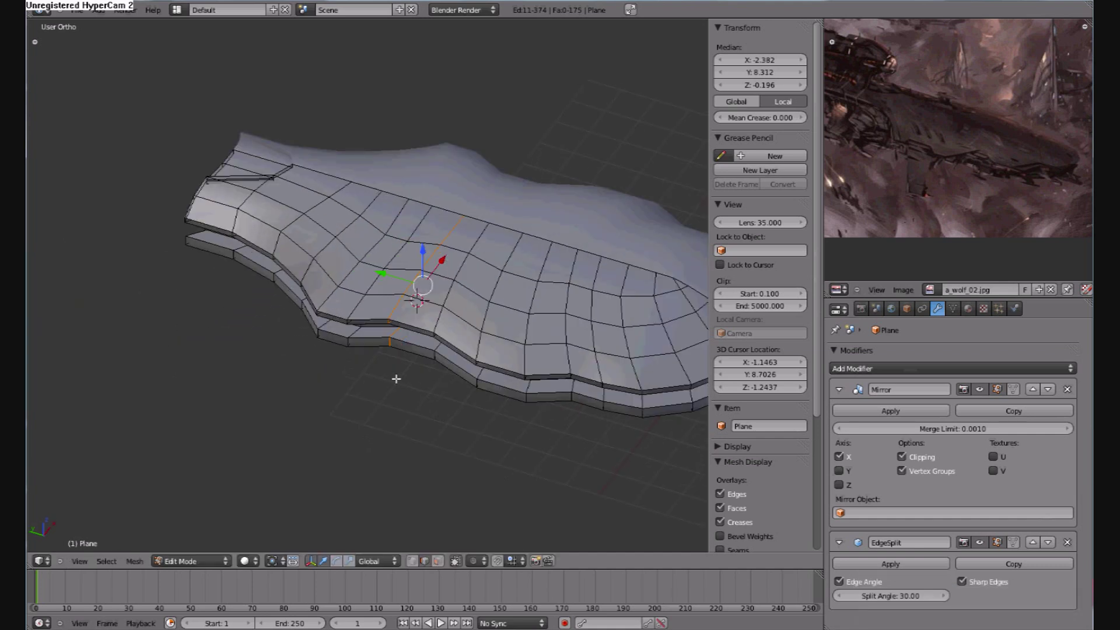
Move the crosswise edge loop at the widest rear bulge to a median of about X -2.628 and Y 10.076
scroll(377, 366, up, 3)
alt+right_click(316, 349)
middle_drag(319, 305, 339, 332)
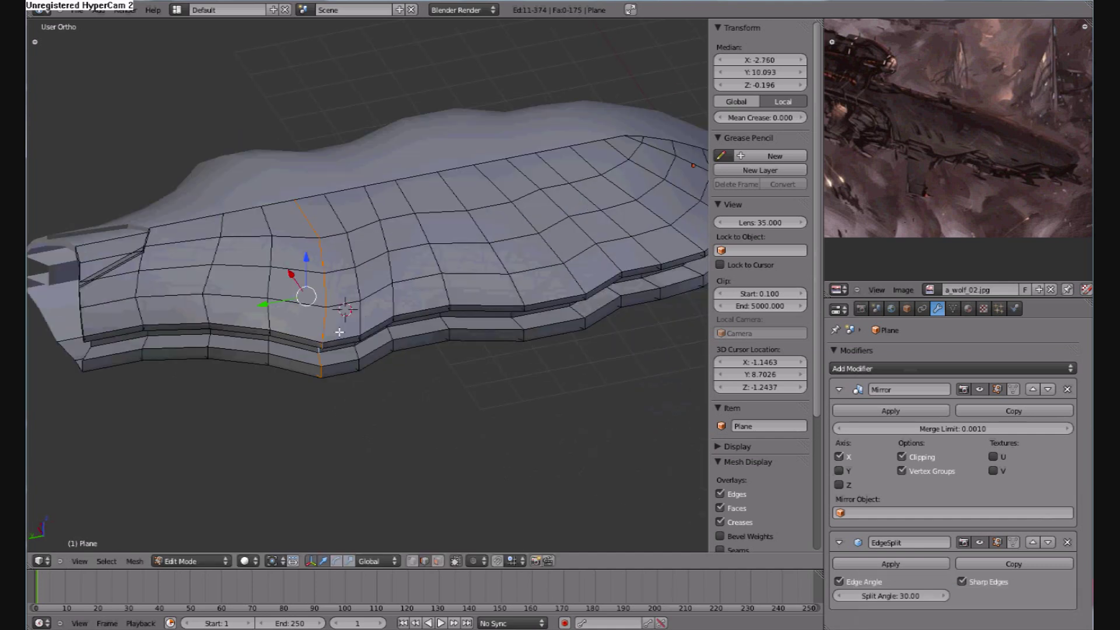
key(g)
click(389, 363)
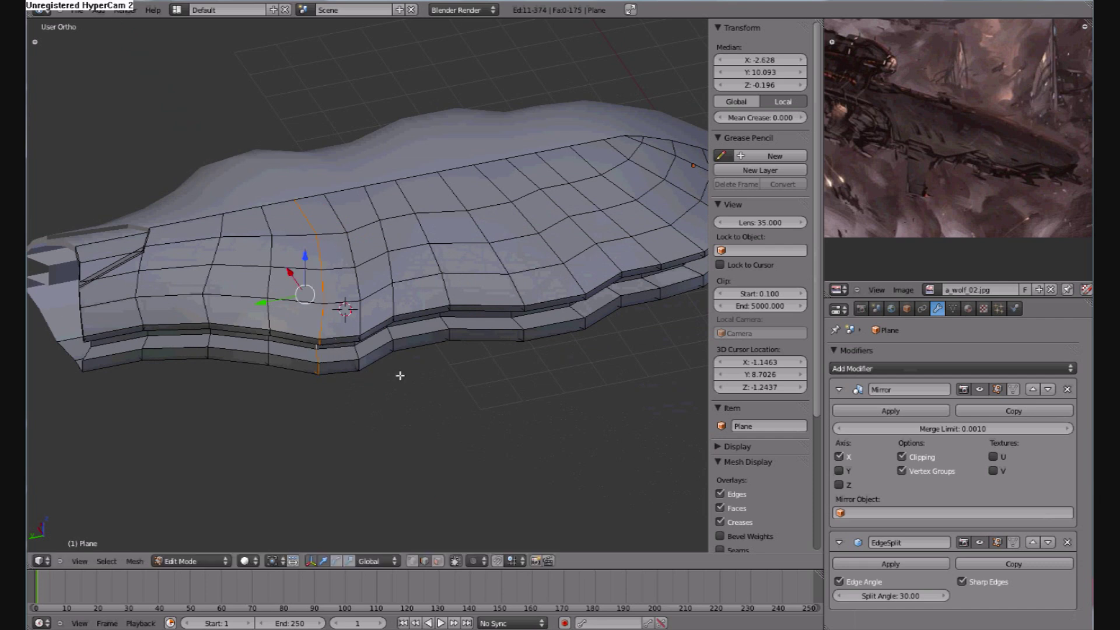
key(g)
key(y)
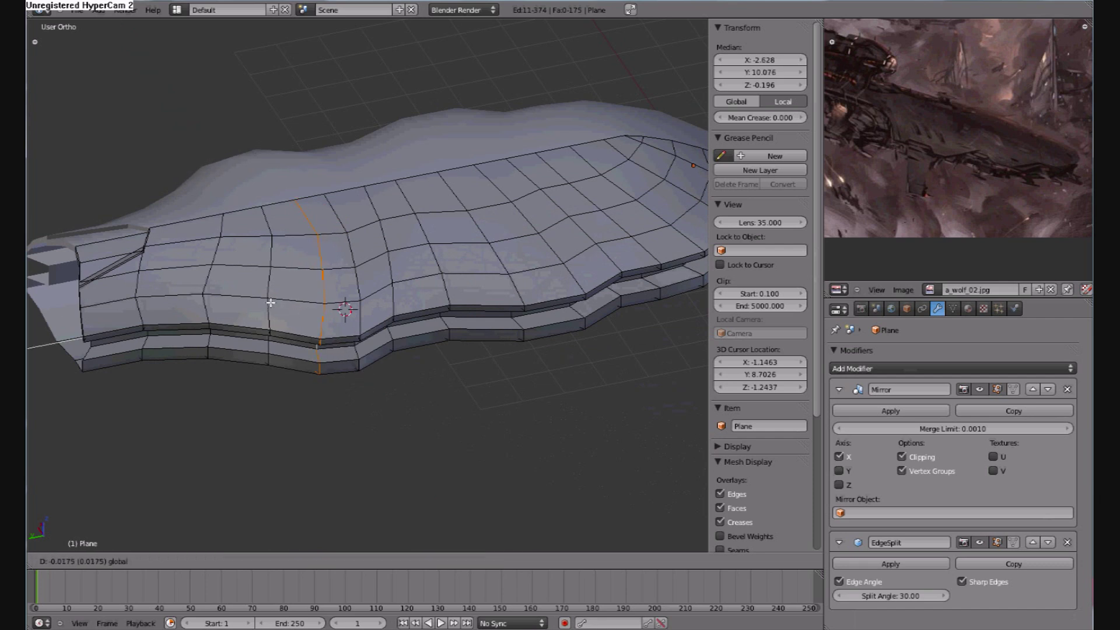
click(270, 304)
Move the adjacent crosswise edge loop along Y to a median of about 9.158 and deselect it
alt+right_click(361, 363)
key(g)
key(y)
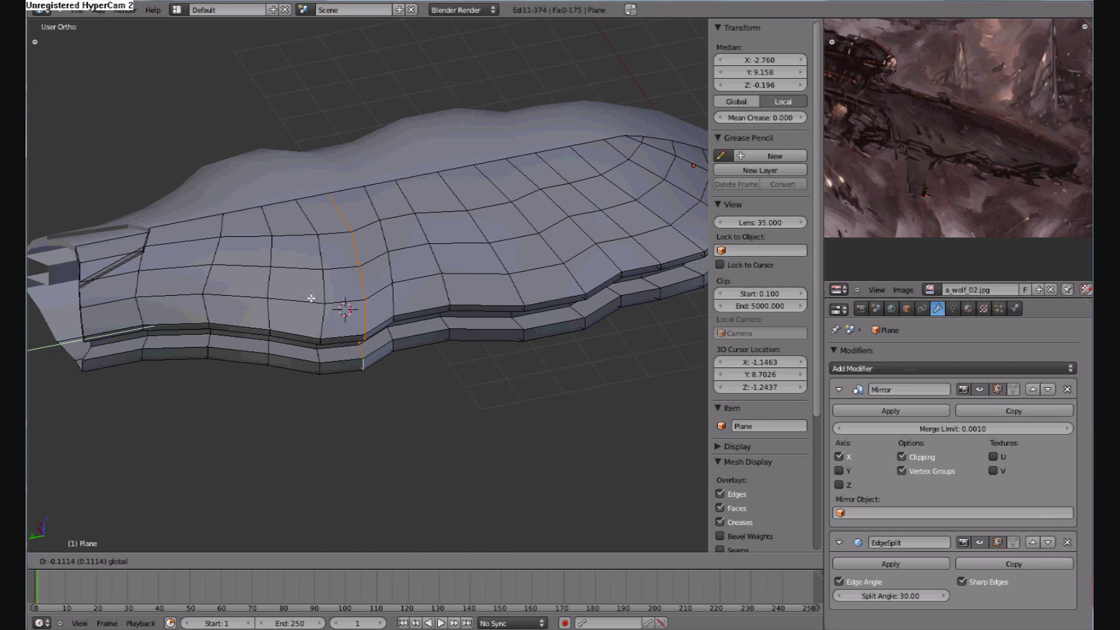
click(311, 298)
key(a)
scroll(413, 408, down, 4)
middle_drag(413, 407, 313, 389)
middle_drag(480, 370, 379, 326)
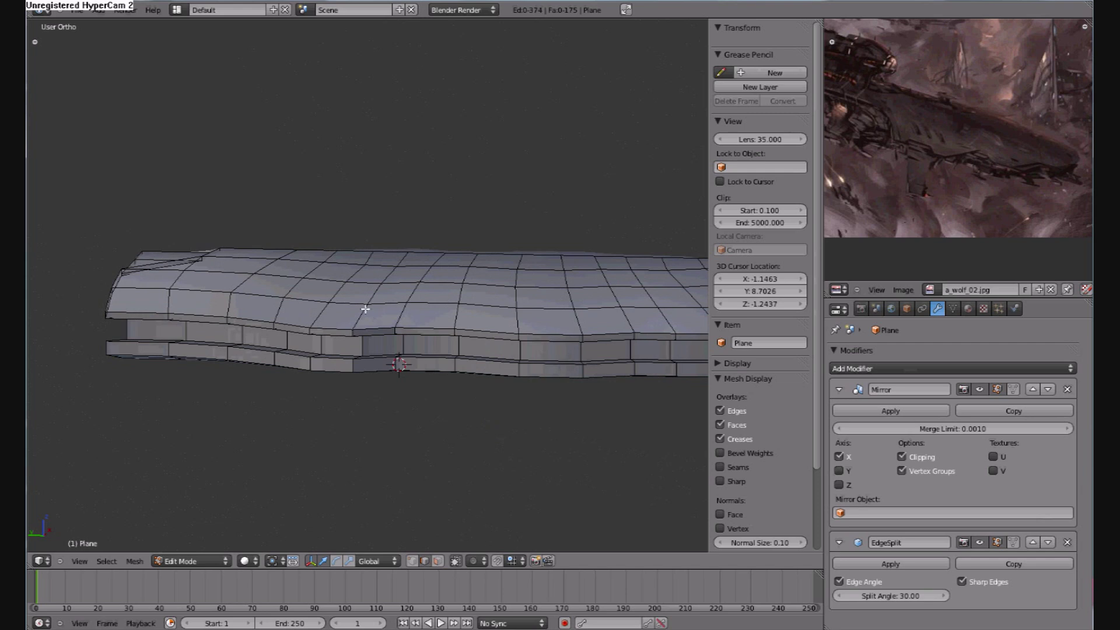
Mark the two crosswise edge loops at the rear bulge as sharp
alt+right_click(360, 345)
key(ctrl+e)
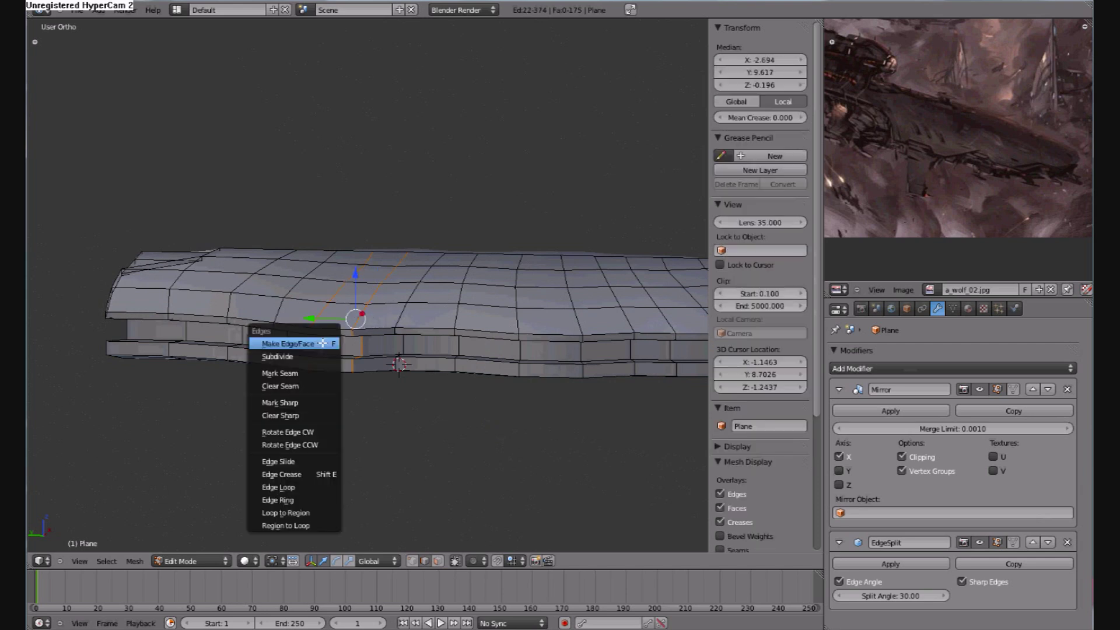
click(331, 399)
key(a)
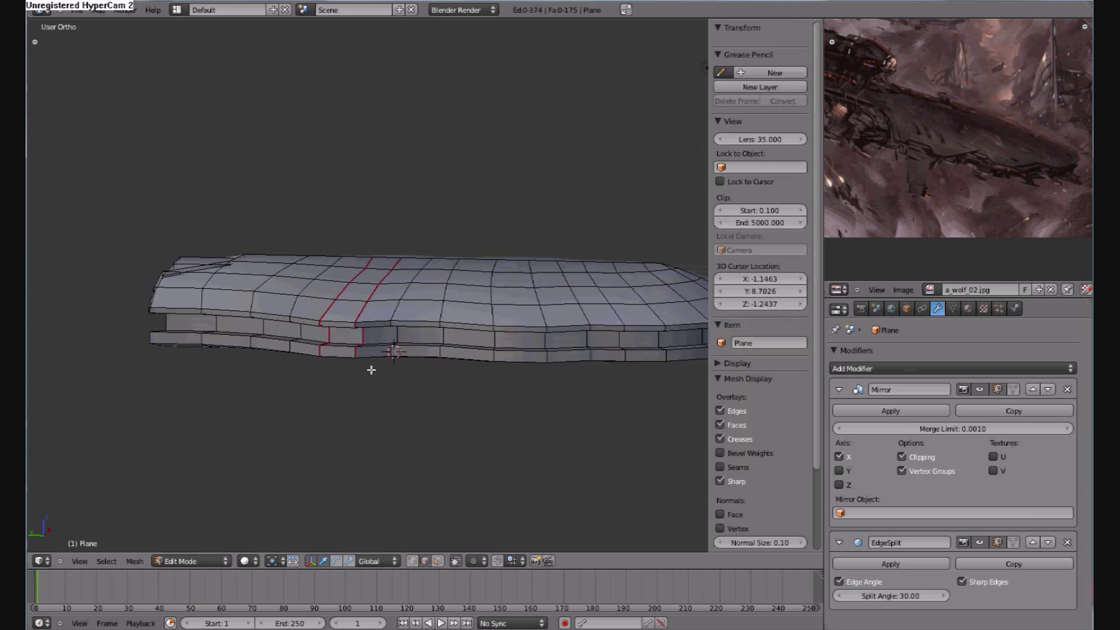
Mark two vertical edges of the recessed side wall near the middle of the hull as sharp
middle_drag(370, 371, 463, 361)
right_click(530, 355)
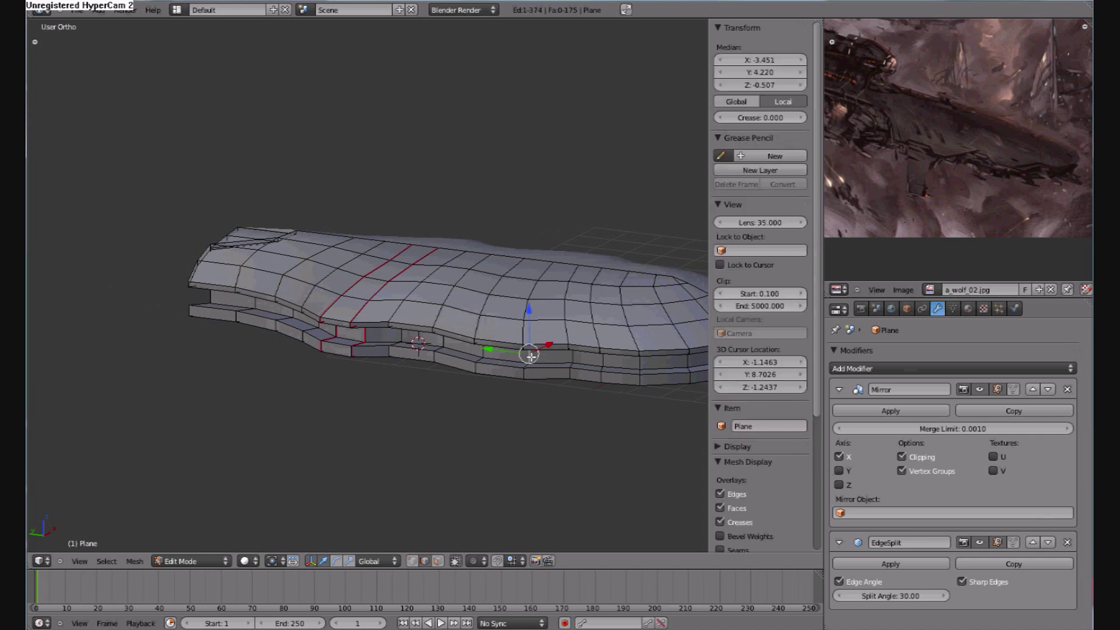
shift+right_click(483, 353)
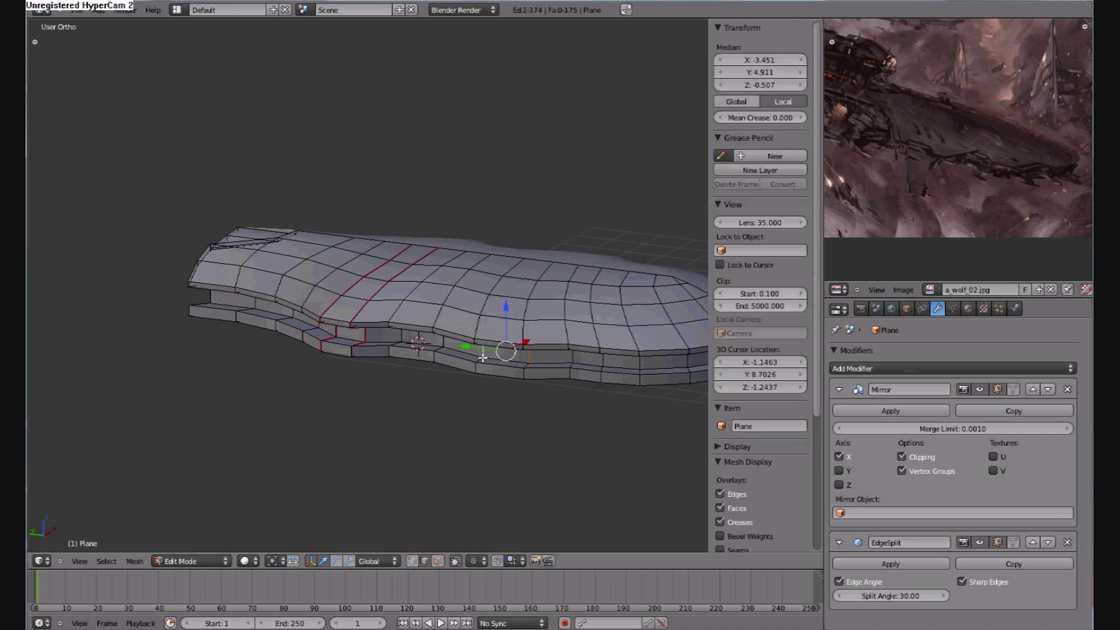
key(a)
middle_drag(483, 358, 439, 412)
Return to Object Mode, view the whole hull and save the file
click(207, 561)
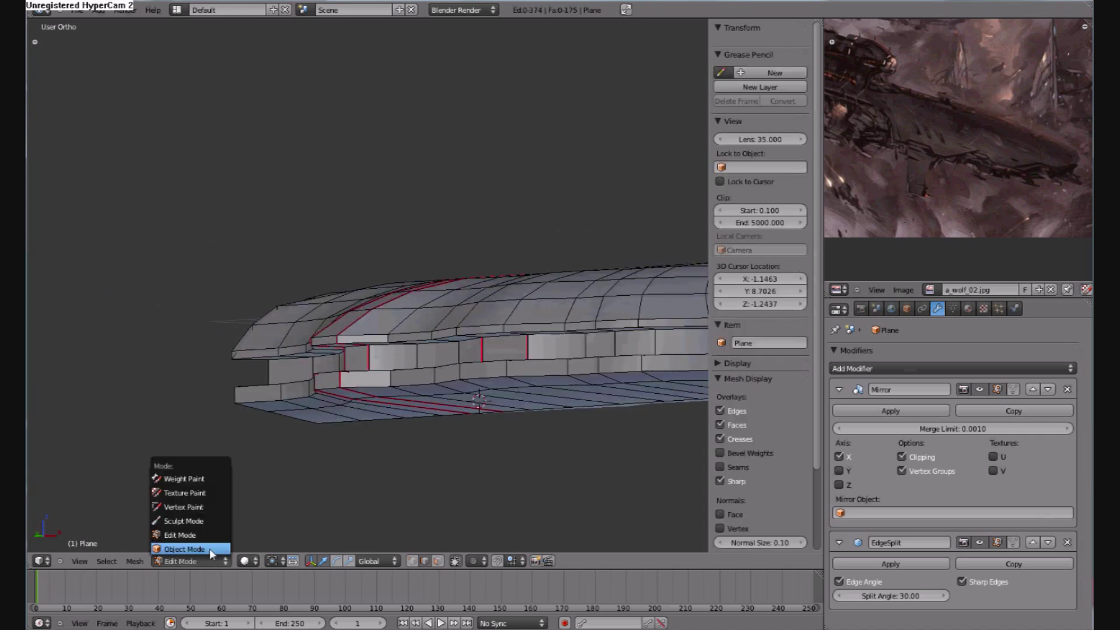
click(199, 549)
middle_drag(505, 349, 510, 382)
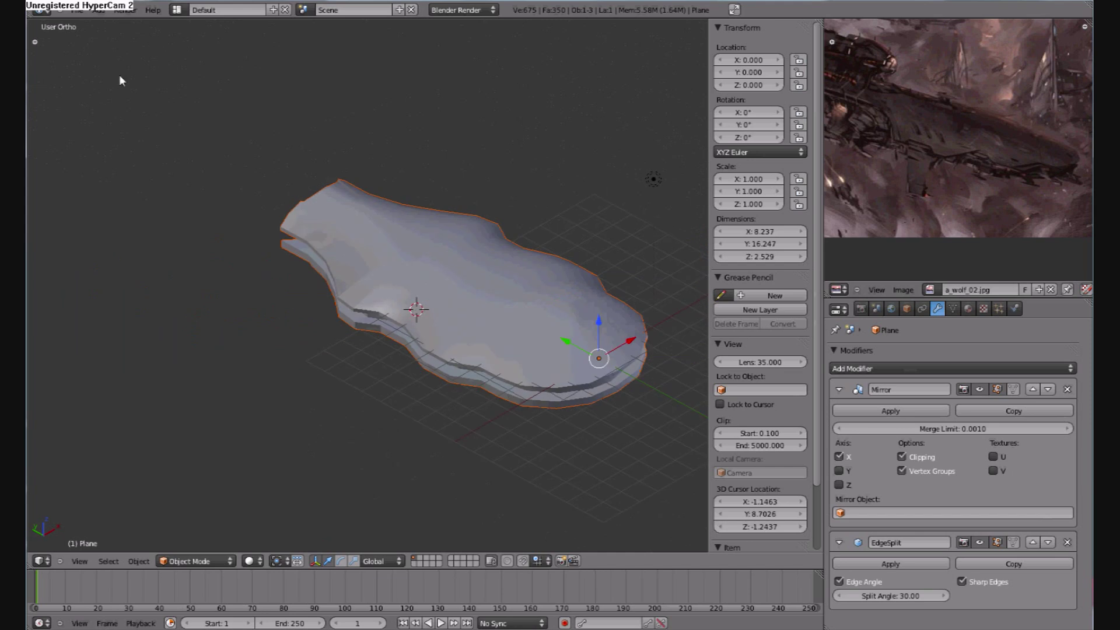
click(77, 9)
click(95, 90)
scroll(516, 349, up, 3)
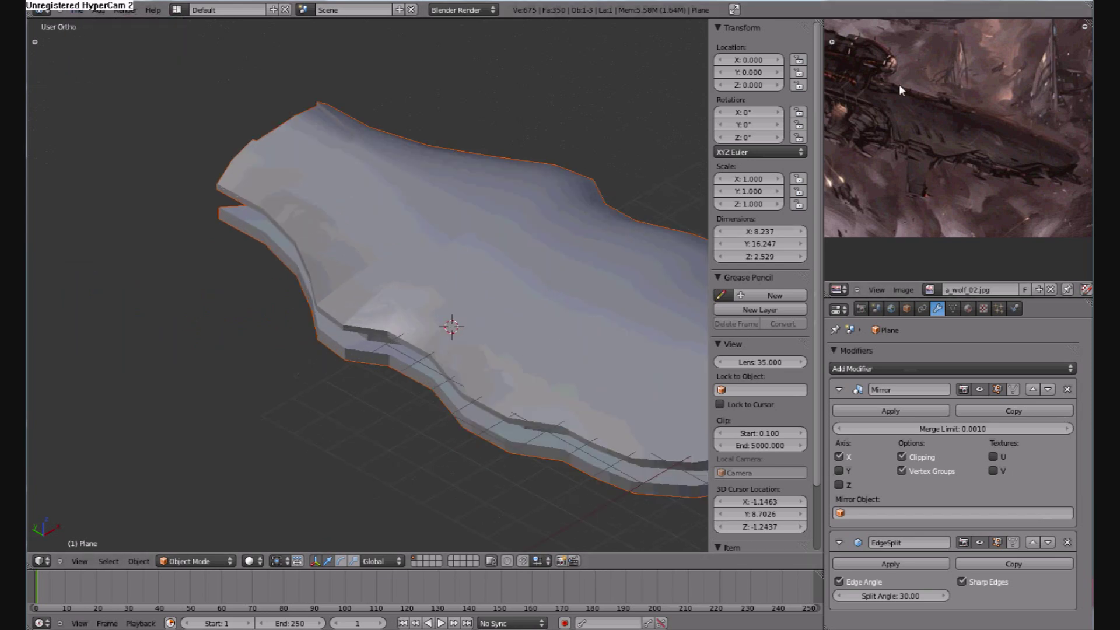